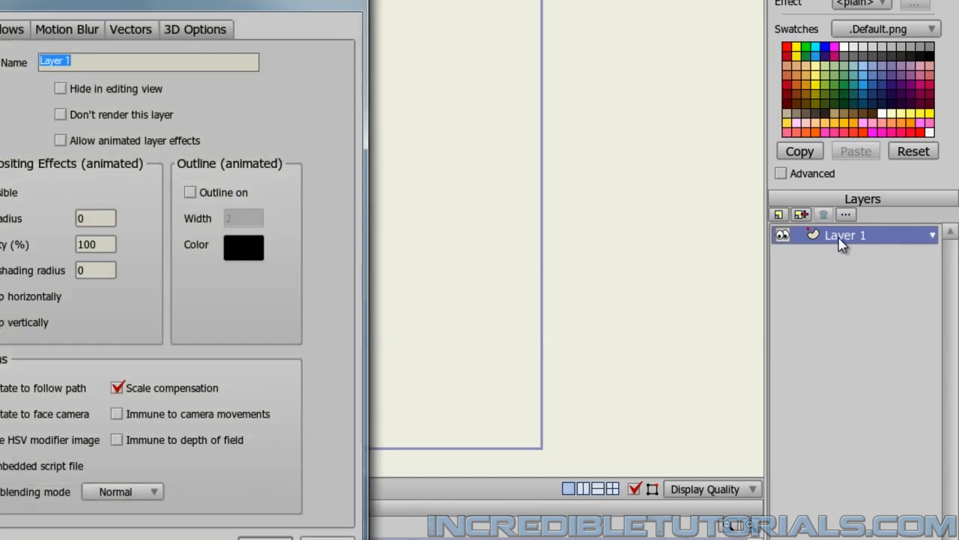
Step: Rename the first layer as Ground
text(Ground)
key(Return)
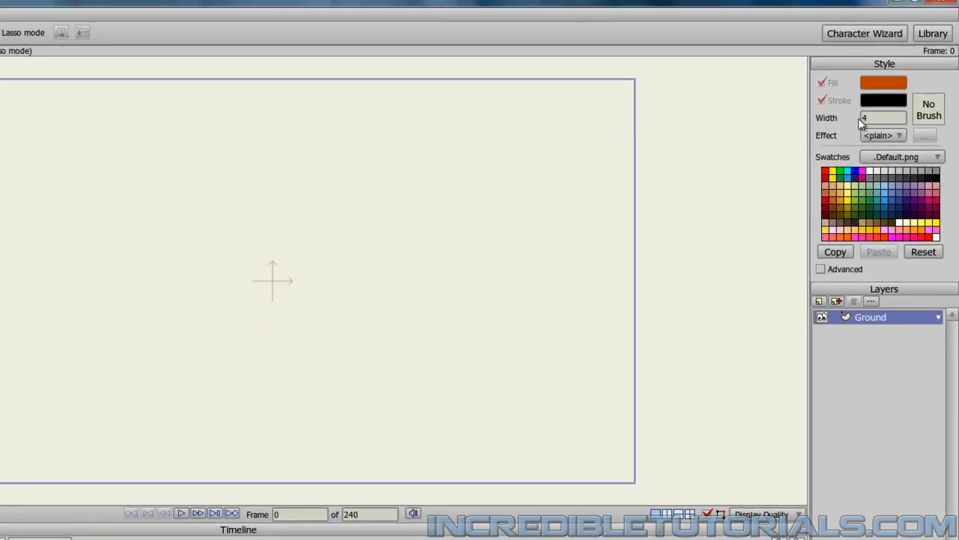
Step: Set the stroke color to dark green 3D502A and the fill color to lighter green 71983E
click(884, 100)
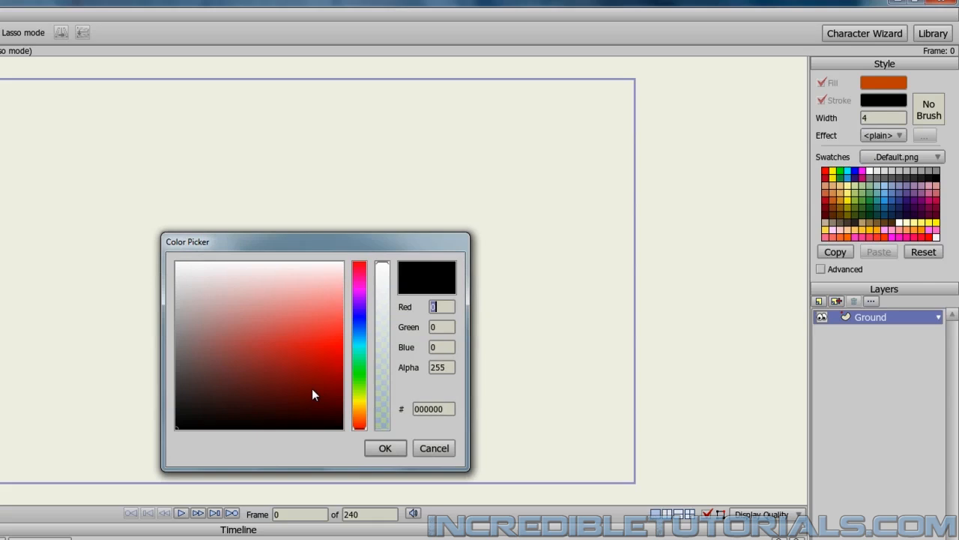
drag(360, 391, 360, 386)
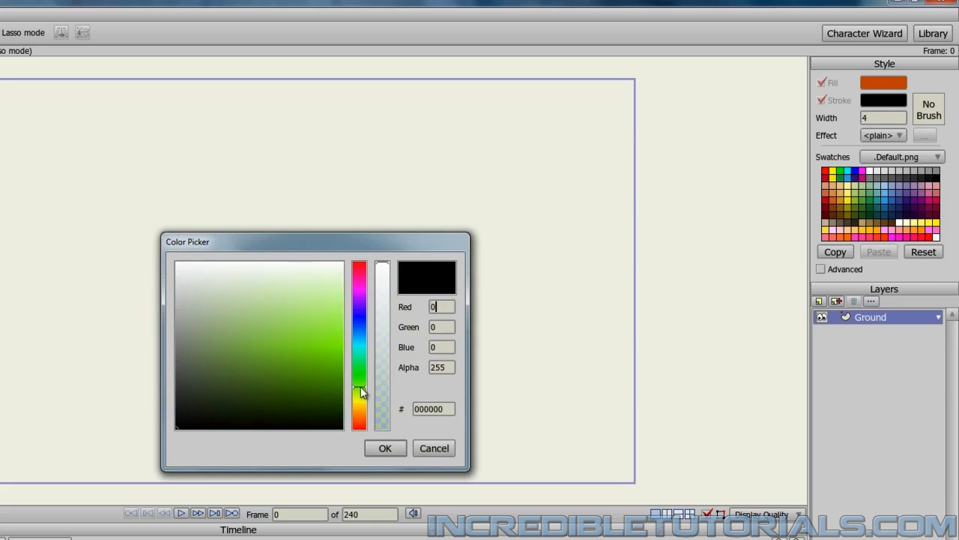
drag(262, 373, 228, 388)
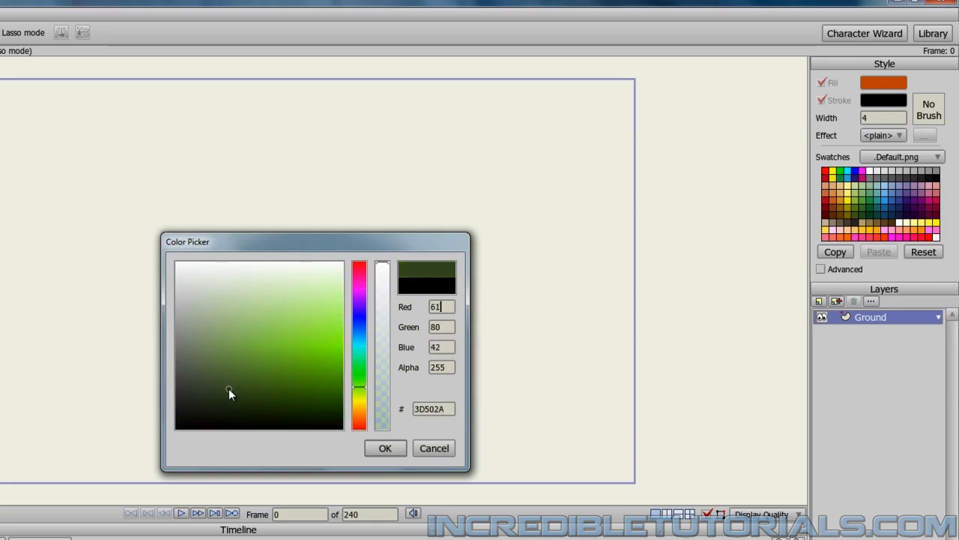
click(374, 443)
click(875, 83)
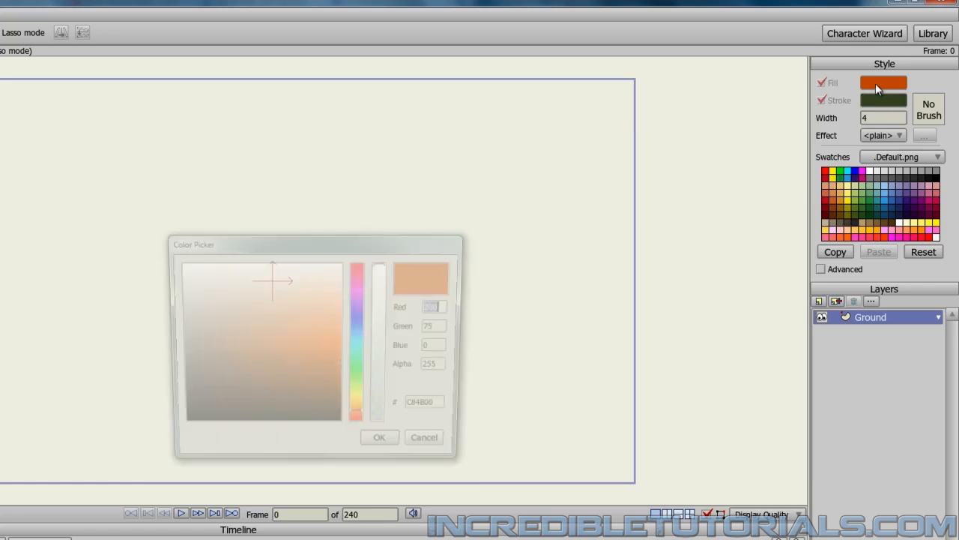
drag(359, 407, 364, 389)
mouse_move(276, 382)
mouse_down()
mouse_move(277, 366)
mouse_move(216, 346)
mouse_move(245, 358)
mouse_up()
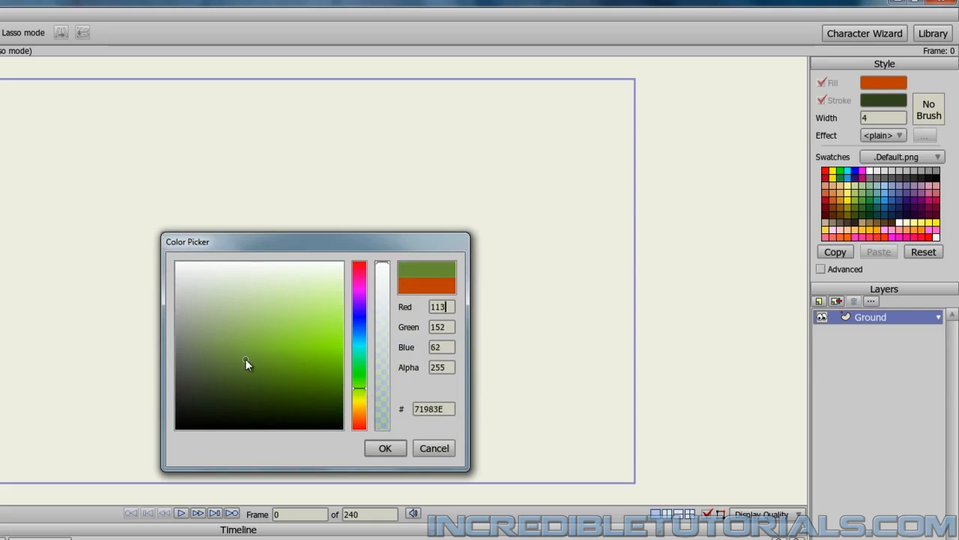
click(385, 448)
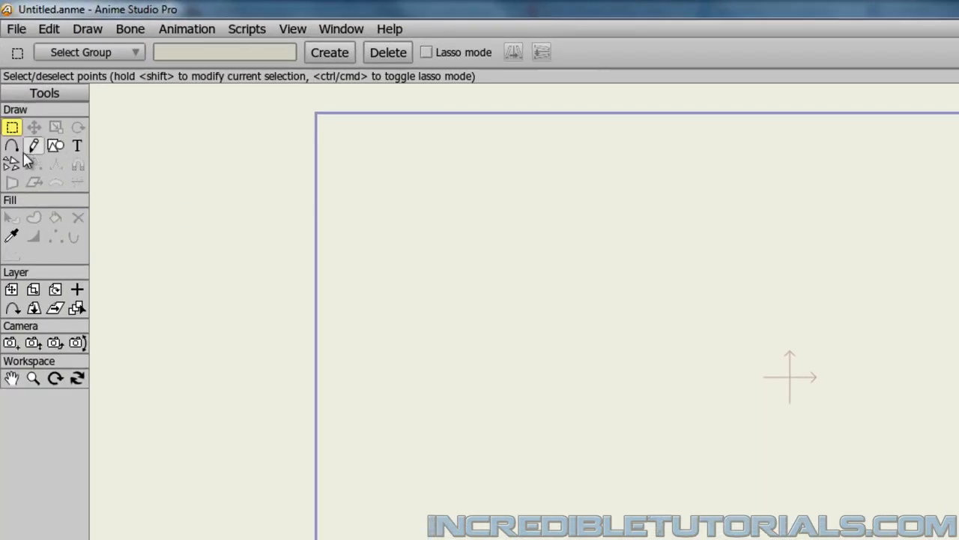
Step: Draw a closed hilly ground shape with the Add Point tool, extending past the frame's sides and lower edge
click(12, 147)
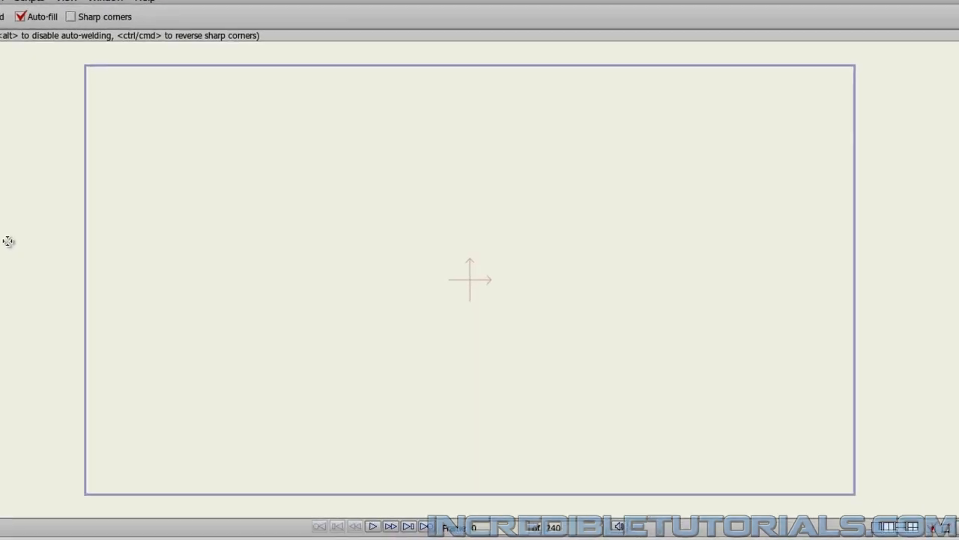
click(8, 241)
click(97, 225)
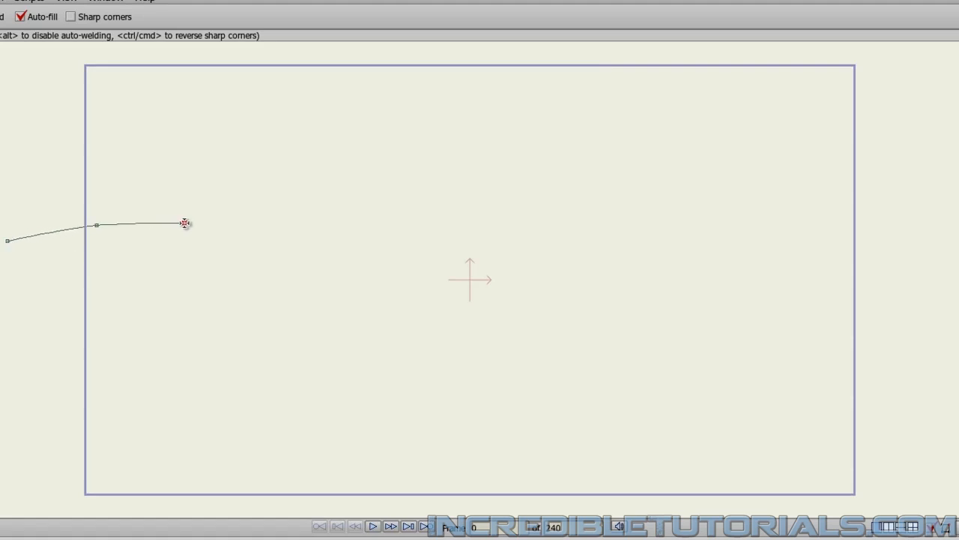
click(224, 223)
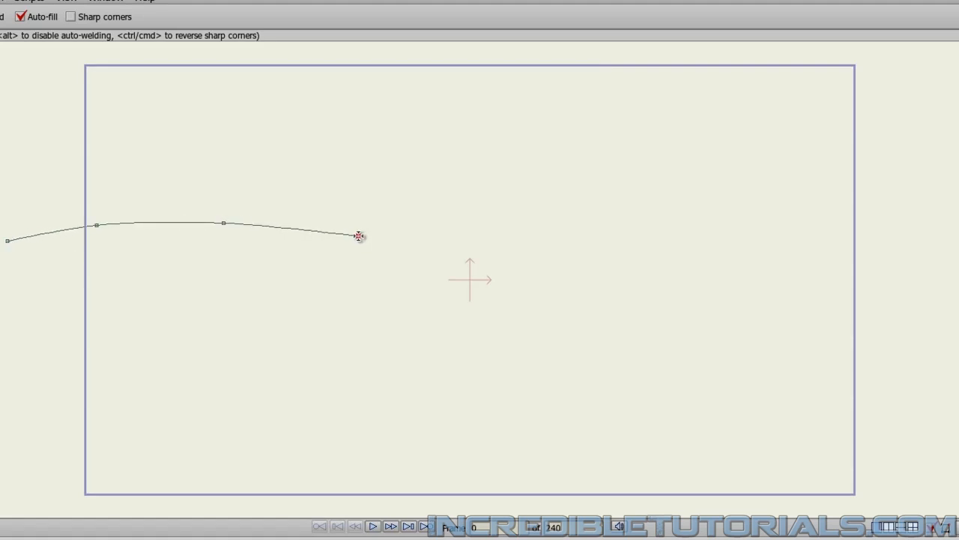
click(359, 236)
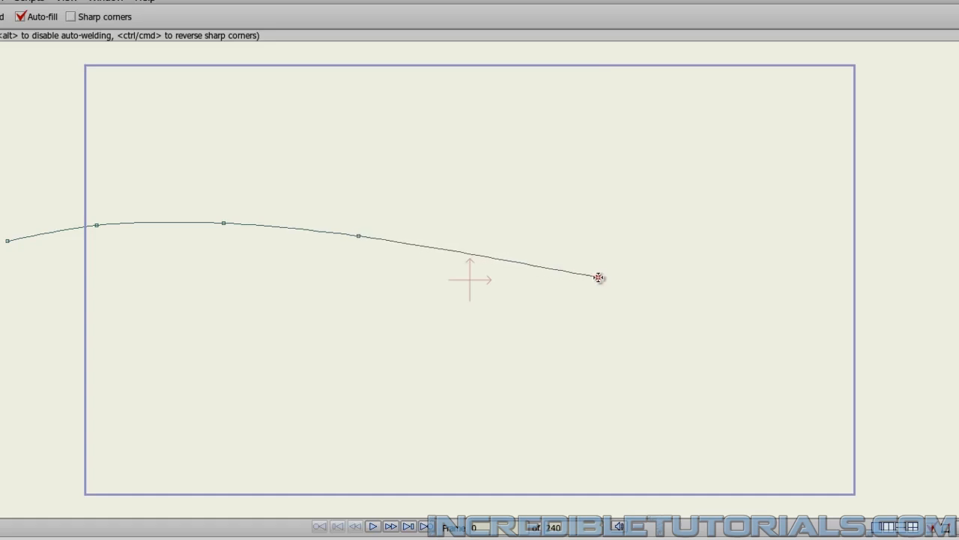
click(603, 278)
mouse_move(807, 292)
mouse_down()
mouse_move(867, 285)
mouse_move(855, 277)
mouse_move(929, 254)
mouse_move(935, 233)
mouse_move(958, 228)
mouse_up()
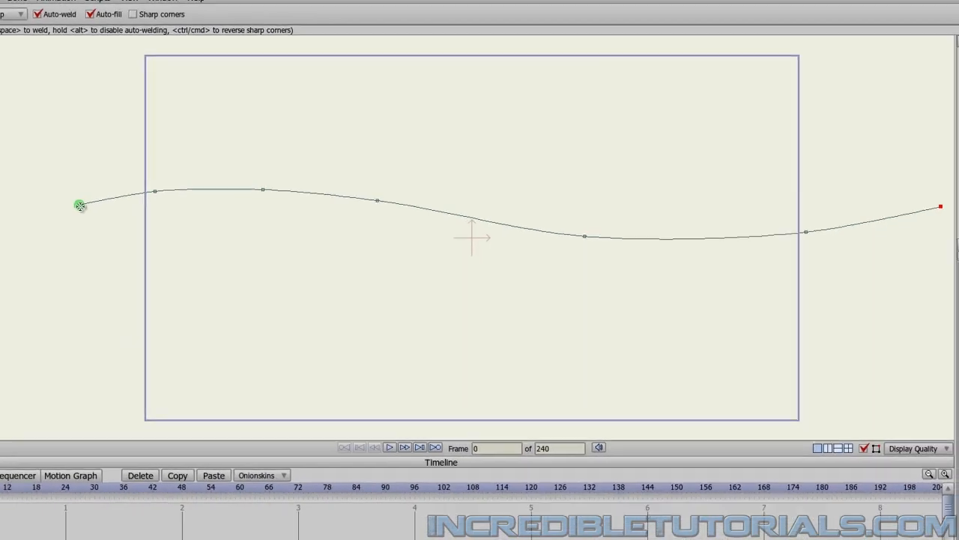
drag(80, 205, 919, 98)
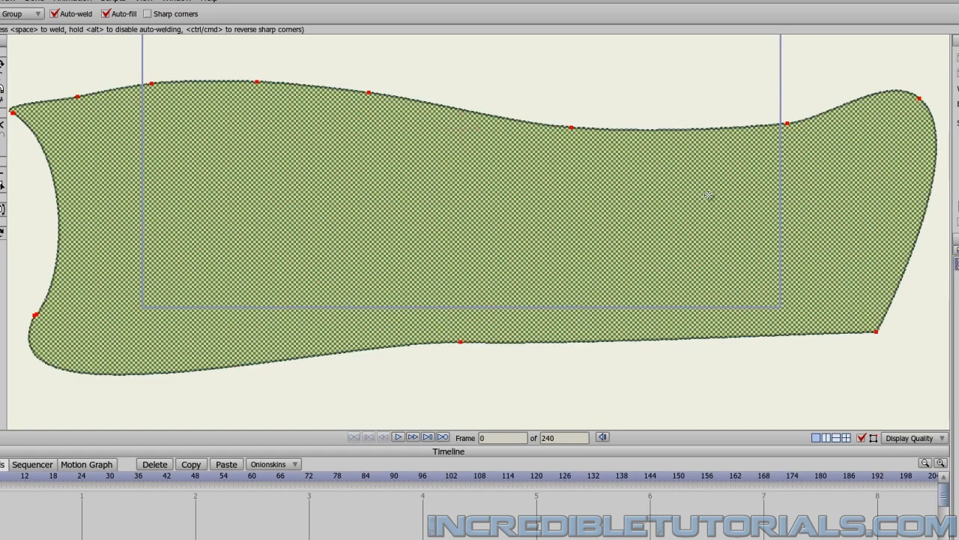
Step: Deselect the ground shape's points and move the whole shape slightly down and to the left
drag(709, 195, 718, 312)
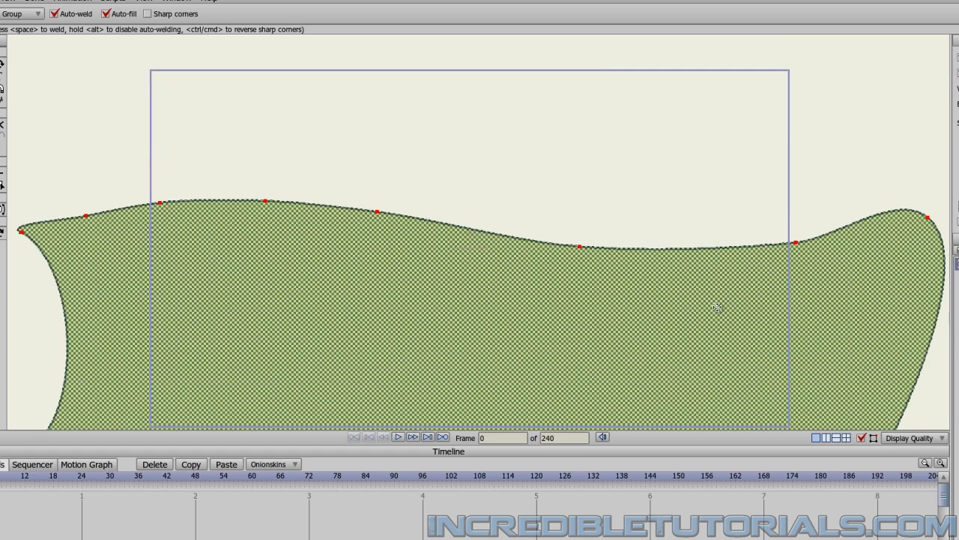
key(t)
click(84, 117)
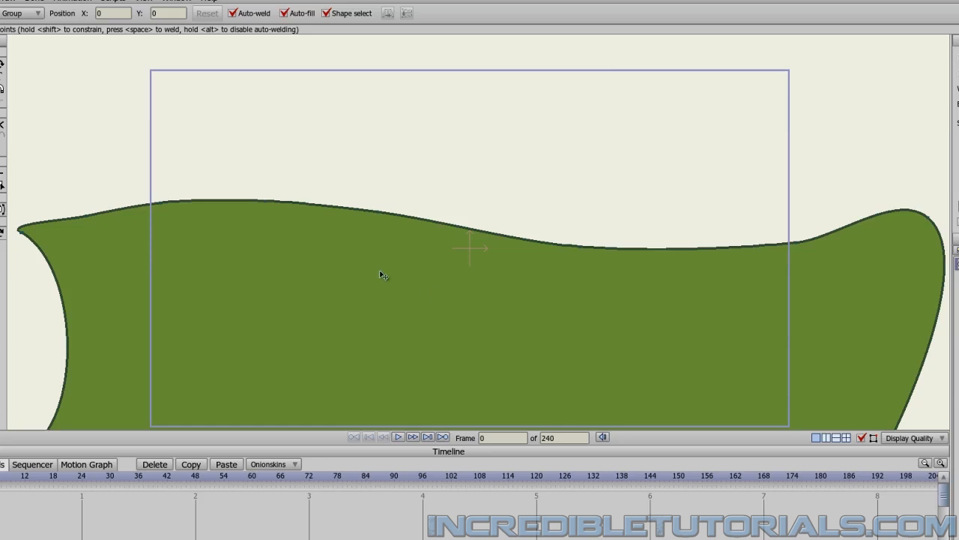
drag(382, 275, 375, 281)
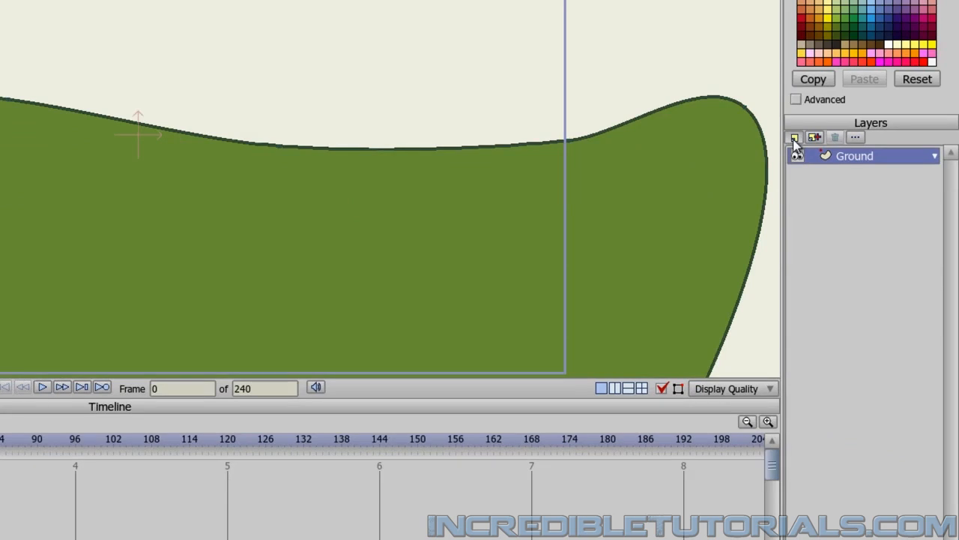
Step: Add a vector layer named Road above the Ground layer
click(794, 137)
click(803, 153)
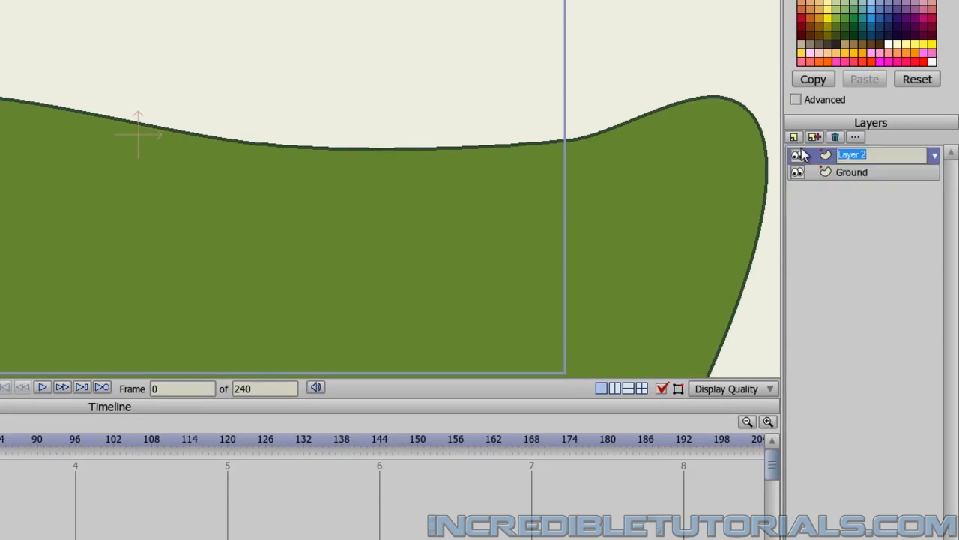
text(Road)
key(Return)
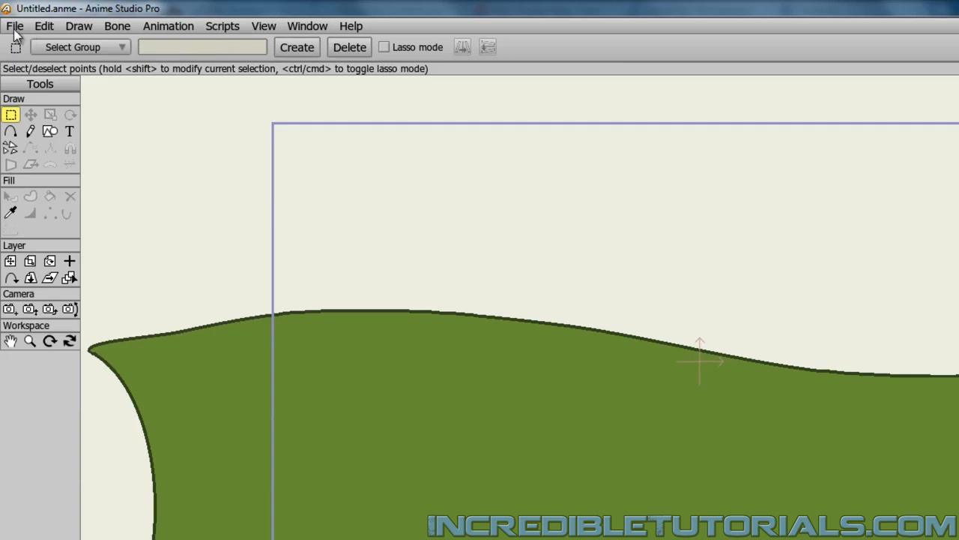
Step: Import the Van Angle object from the VanAngle file in the Lesson 4 - Drawing the Props Files folder
click(15, 29)
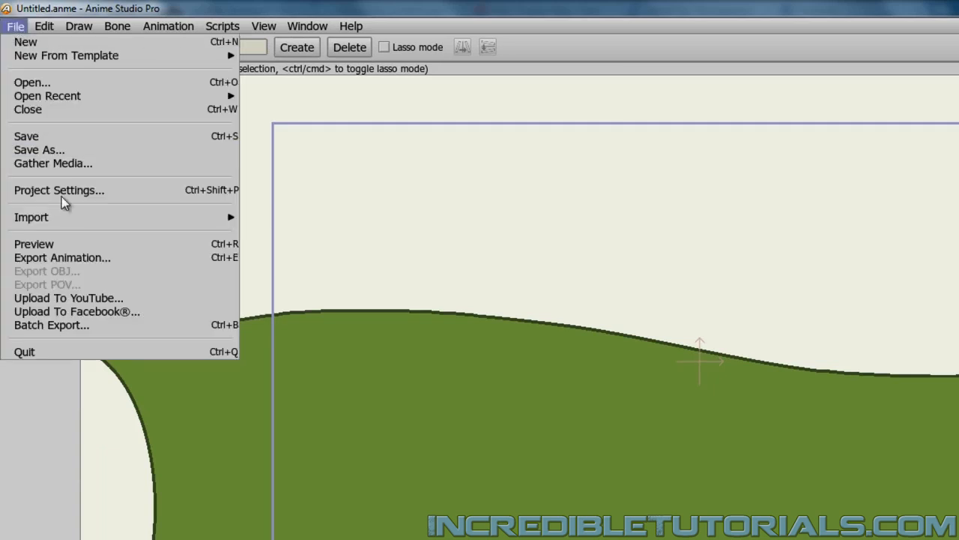
mouse_move(65, 224)
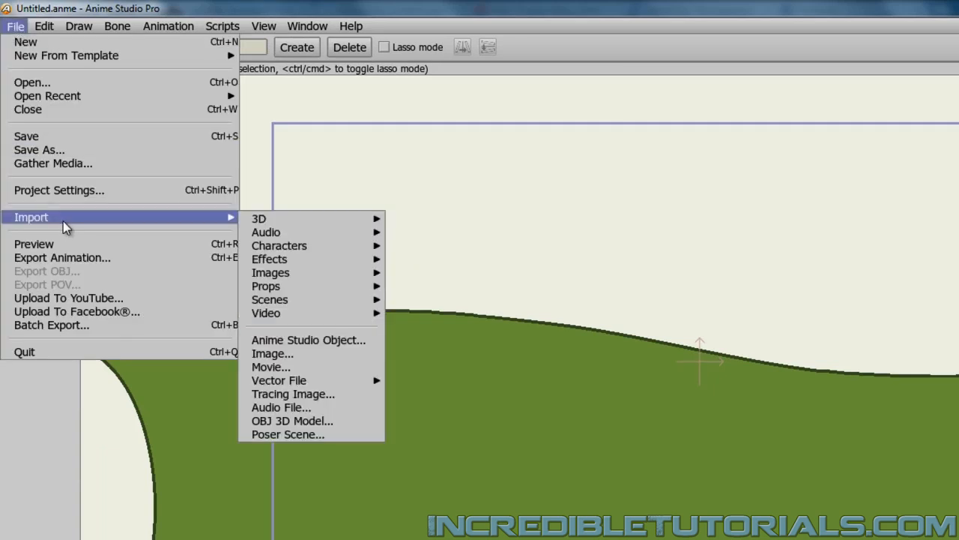
click(329, 343)
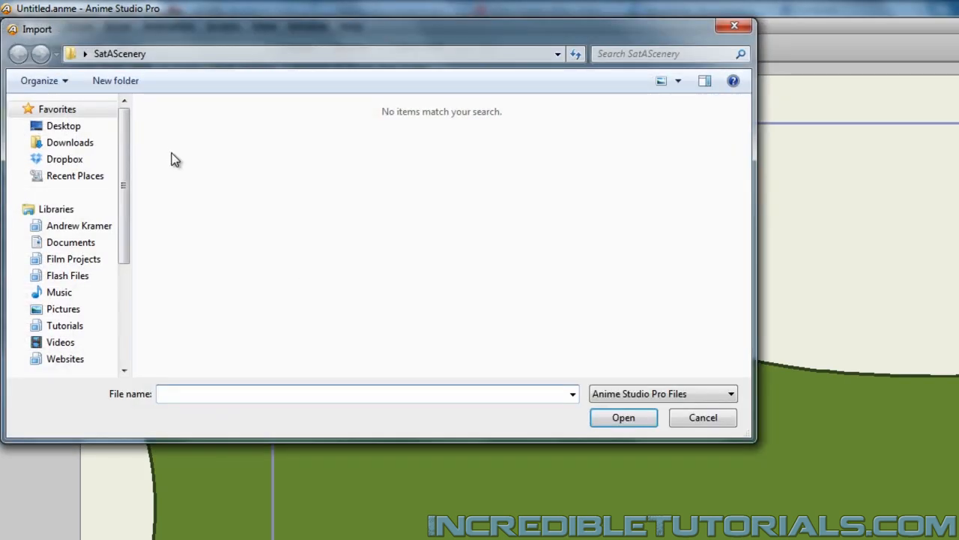
click(75, 326)
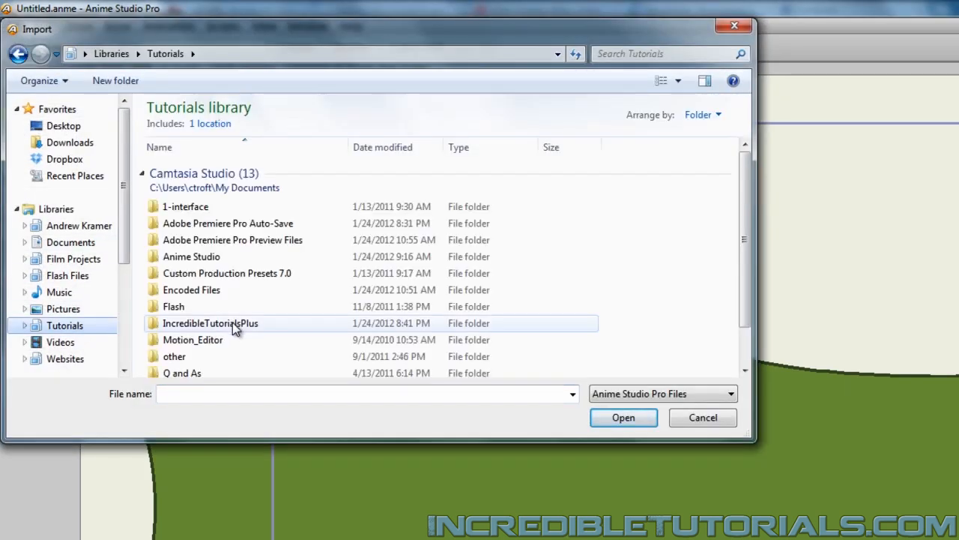
double_click(233, 325)
double_click(203, 171)
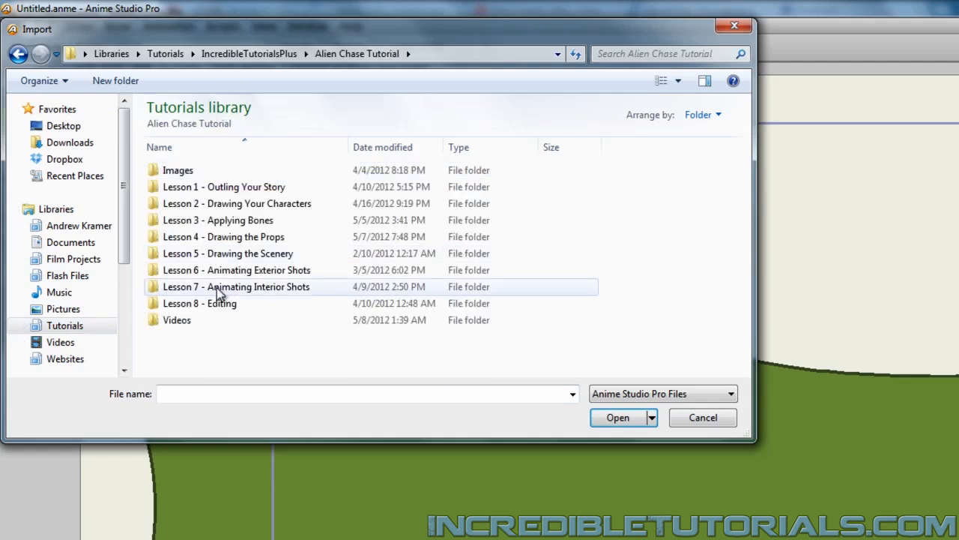
double_click(214, 236)
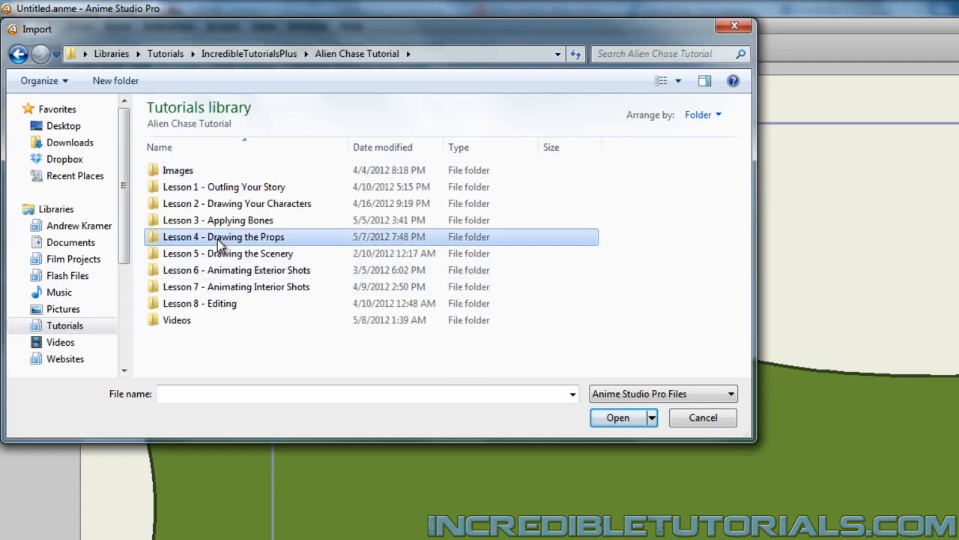
click(166, 174)
double_click(167, 174)
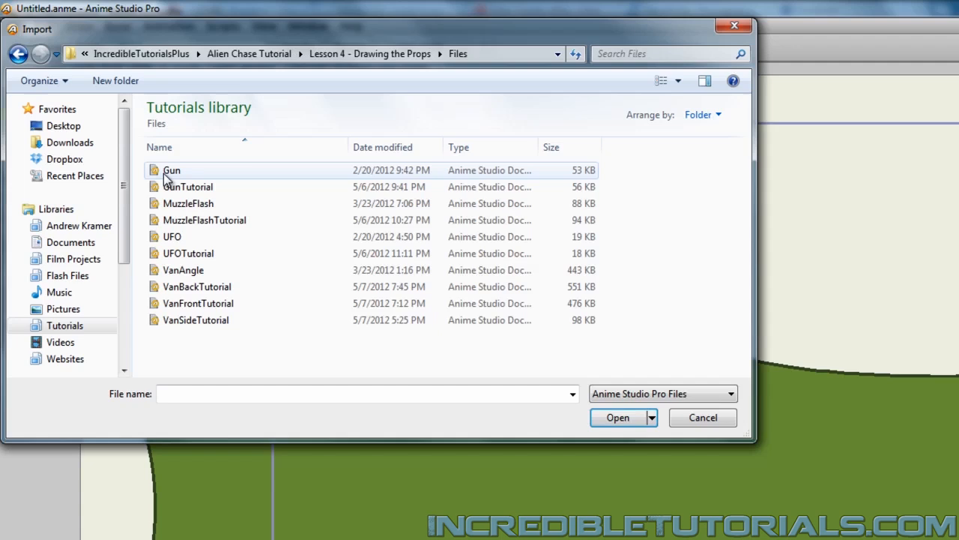
double_click(193, 272)
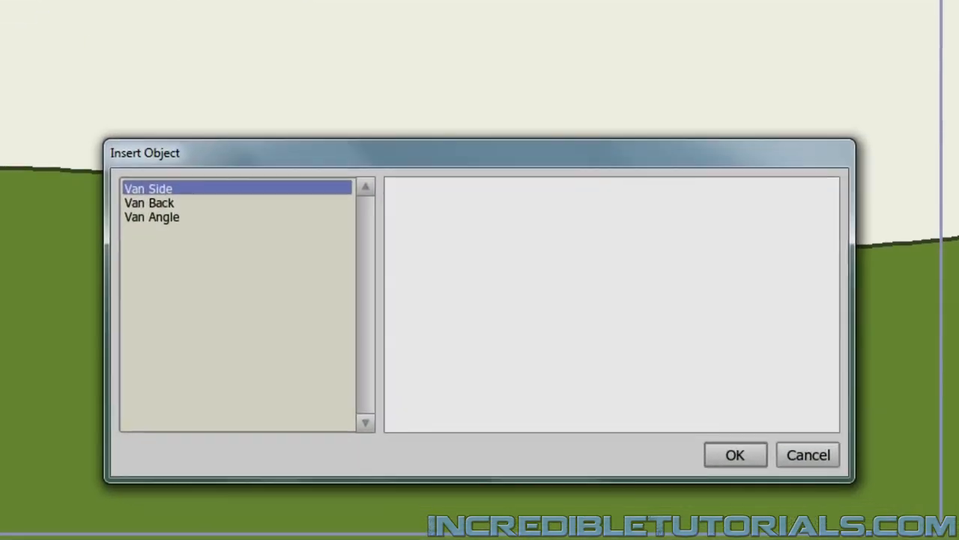
click(169, 217)
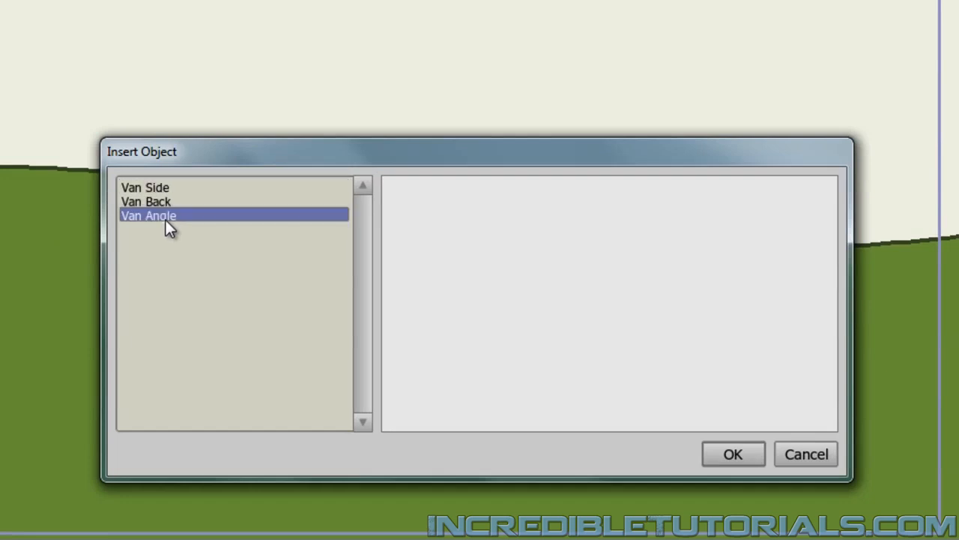
click(741, 455)
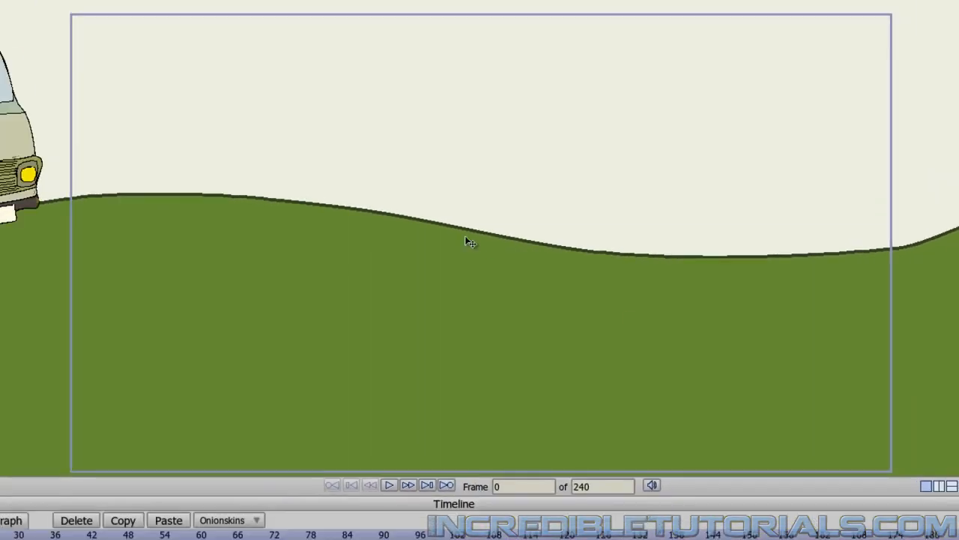
Step: Scale the van down and place it on the ground inside the frame at about X -0.31, Y -0.19
drag(45, 167, 371, 196)
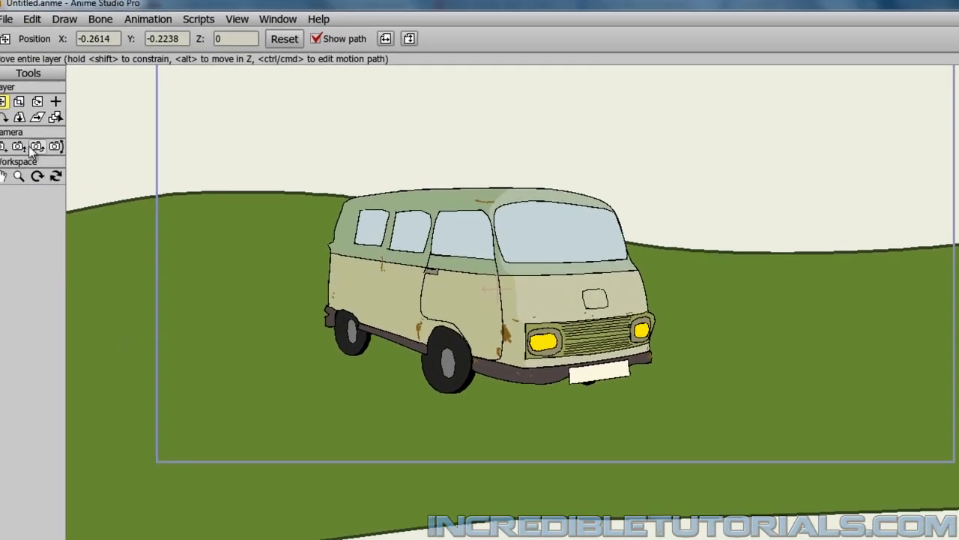
key(z)
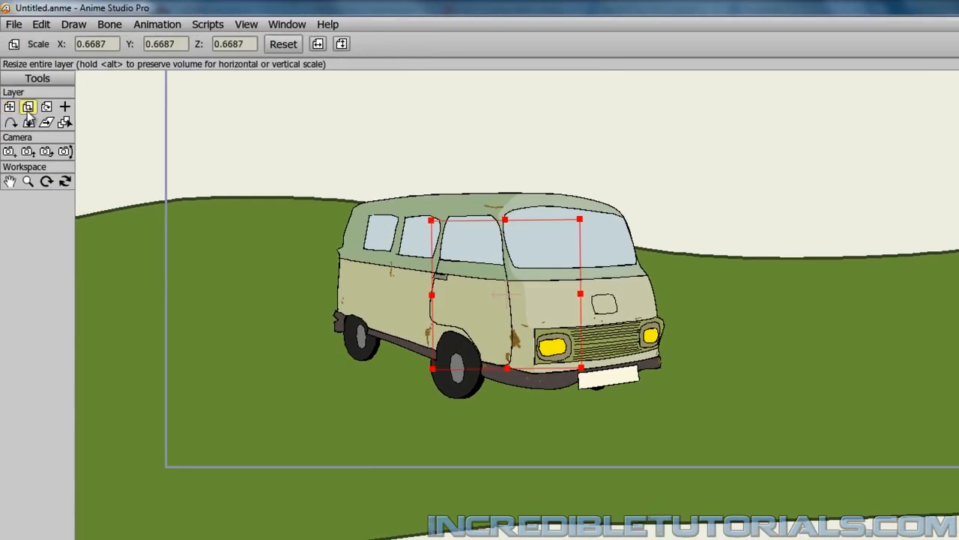
drag(579, 223, 559, 247)
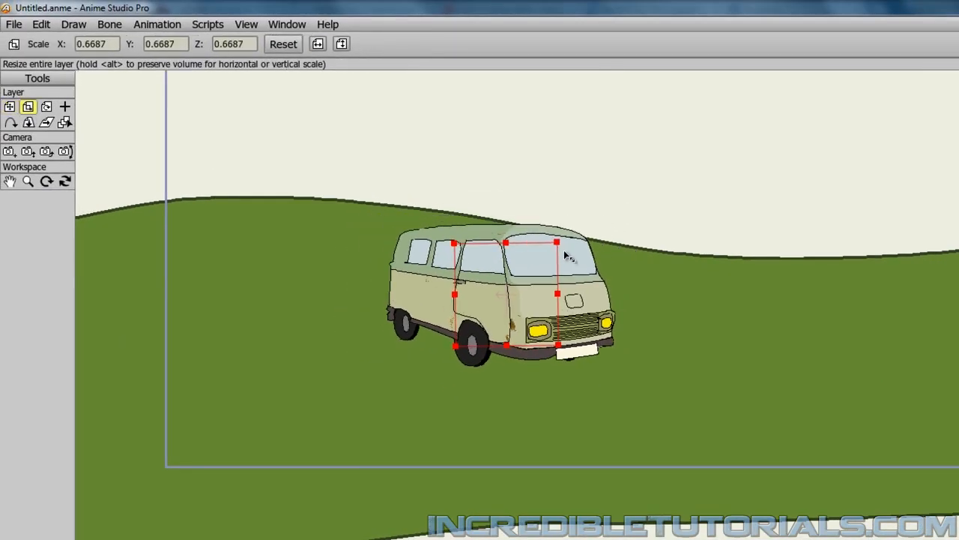
key(t)
mouse_move(567, 321)
mouse_down()
mouse_move(516, 321)
mouse_move(559, 312)
mouse_up()
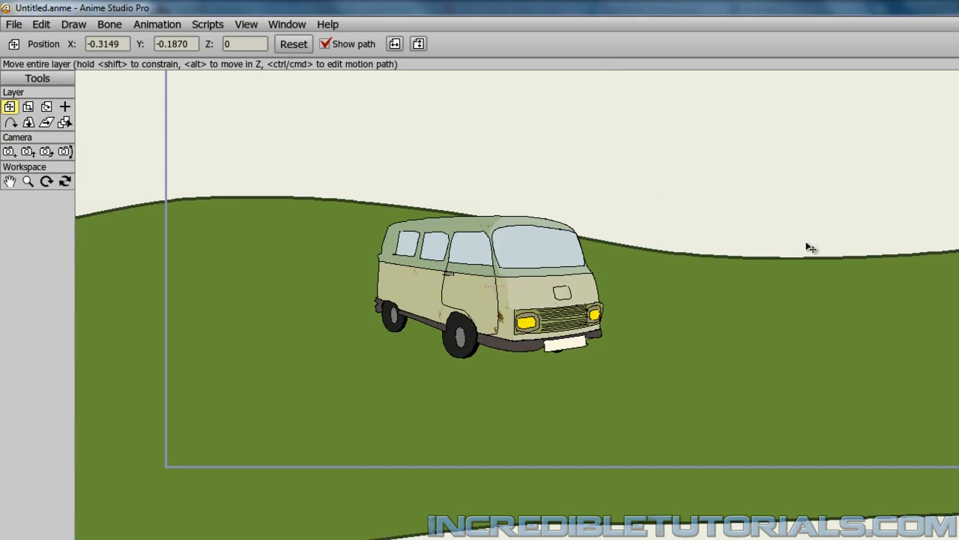
Step: On the Road layer, set the stroke colour to black (000000) and the fill colour to dark grey (40443A) for new points
ctrl+alt+click(564, 243)
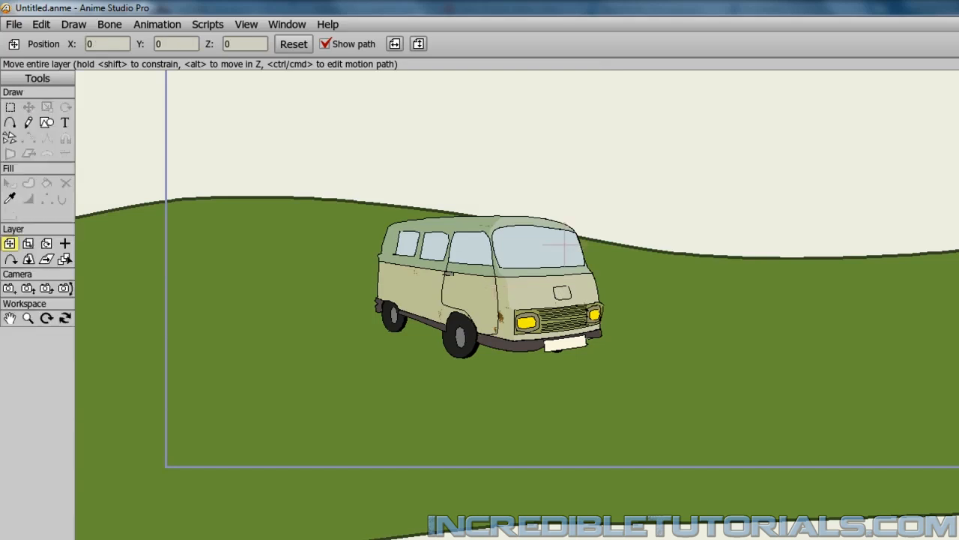
click(10, 122)
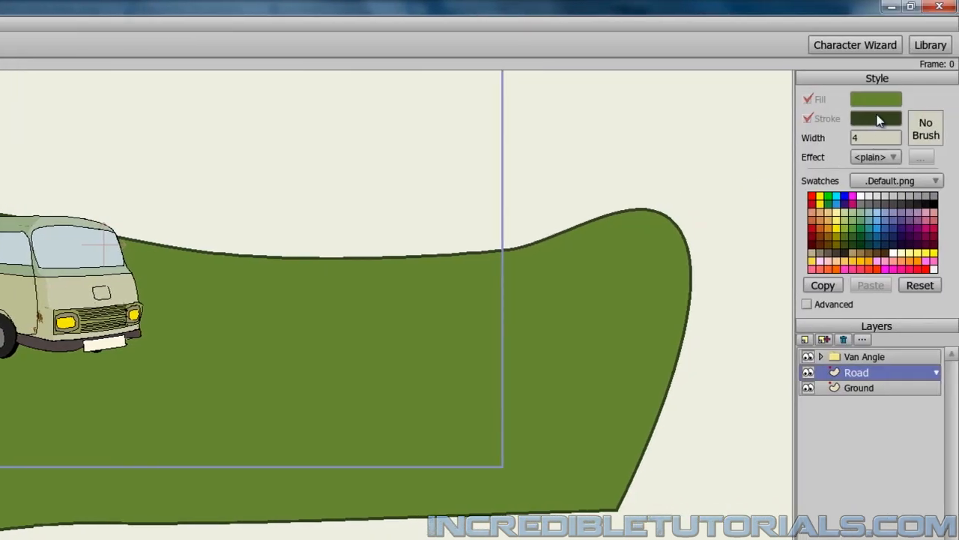
click(878, 121)
drag(221, 366, 71, 488)
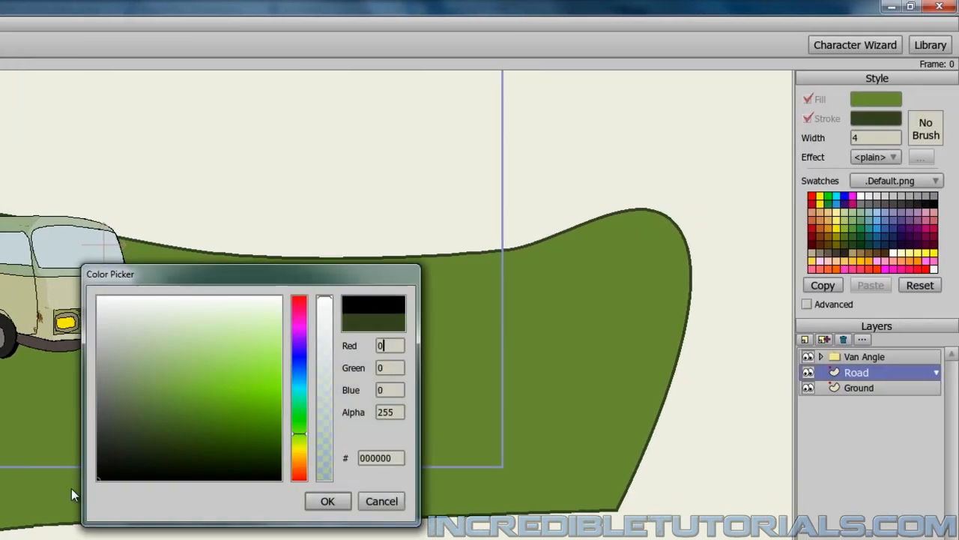
click(330, 502)
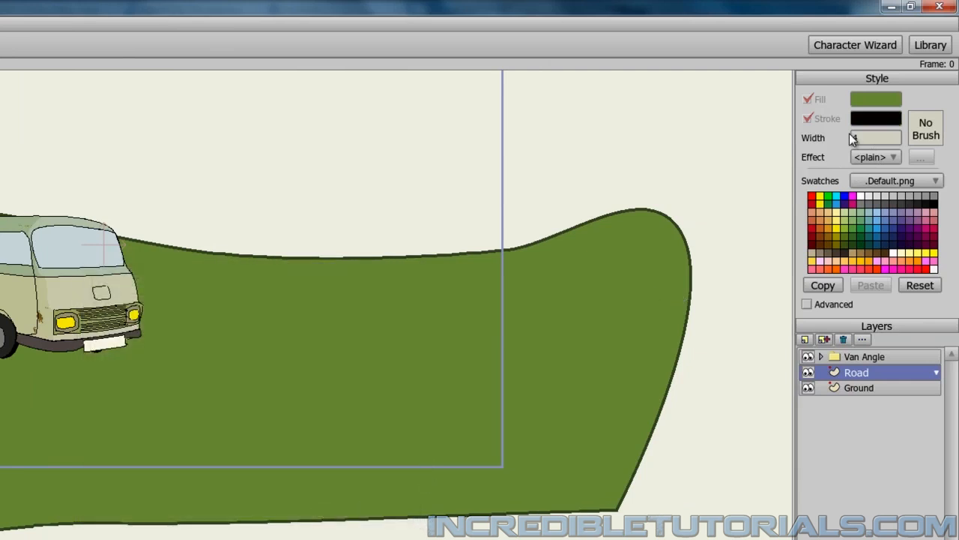
click(872, 104)
mouse_move(131, 387)
mouse_down()
mouse_move(108, 409)
mouse_move(104, 430)
mouse_move(113, 434)
mouse_up()
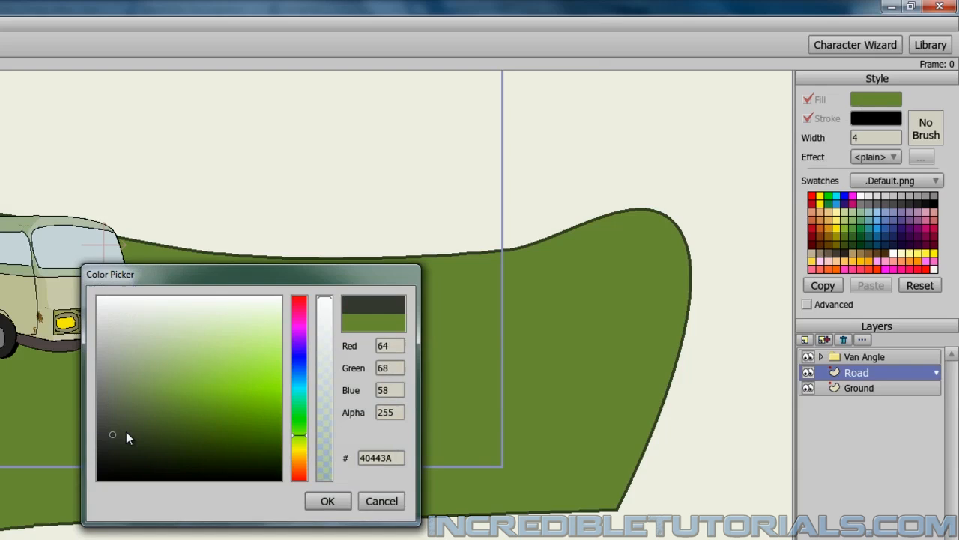
click(327, 502)
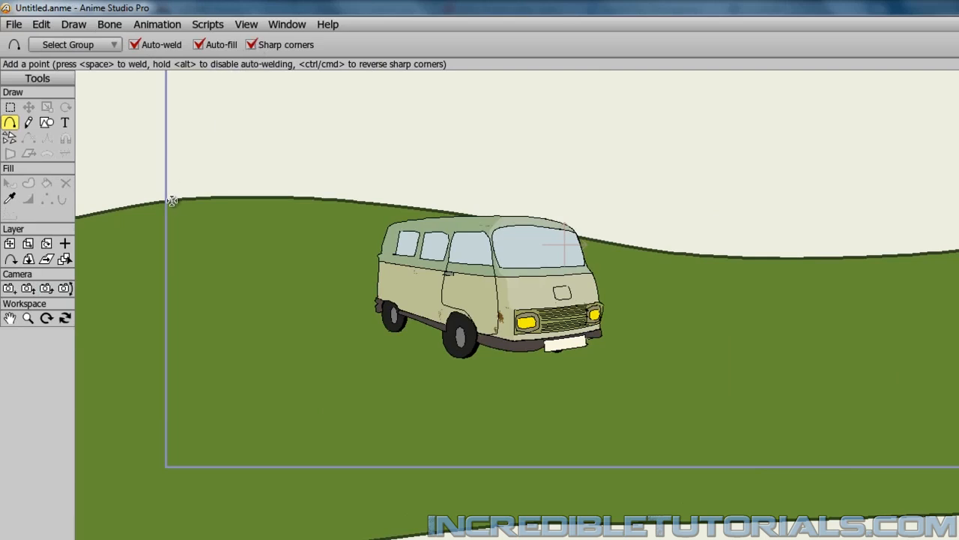
Step: Draw the road's near edge as a straight diagonal across the ground and shift it down-left to pass beneath the van's wheels
drag(172, 201, 879, 490)
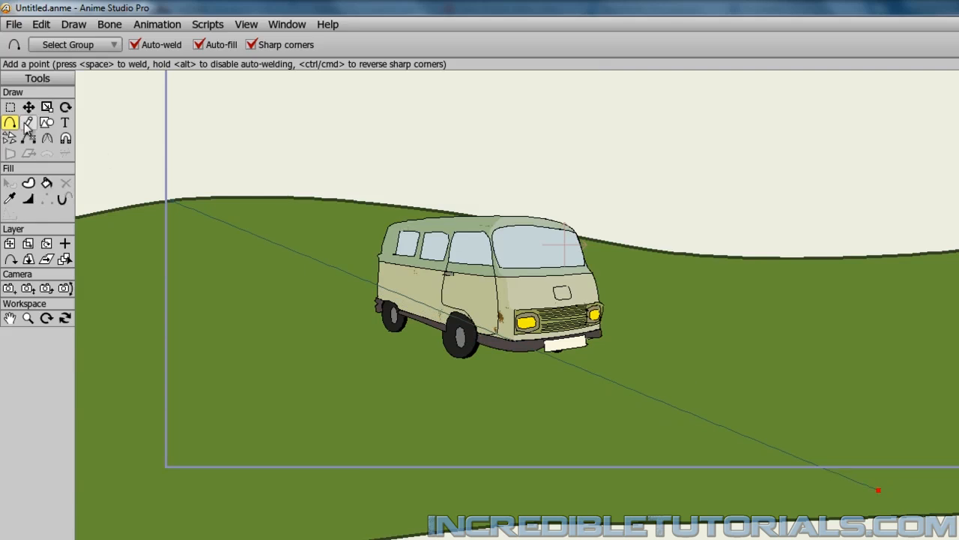
key(t)
key(ctrl+a)
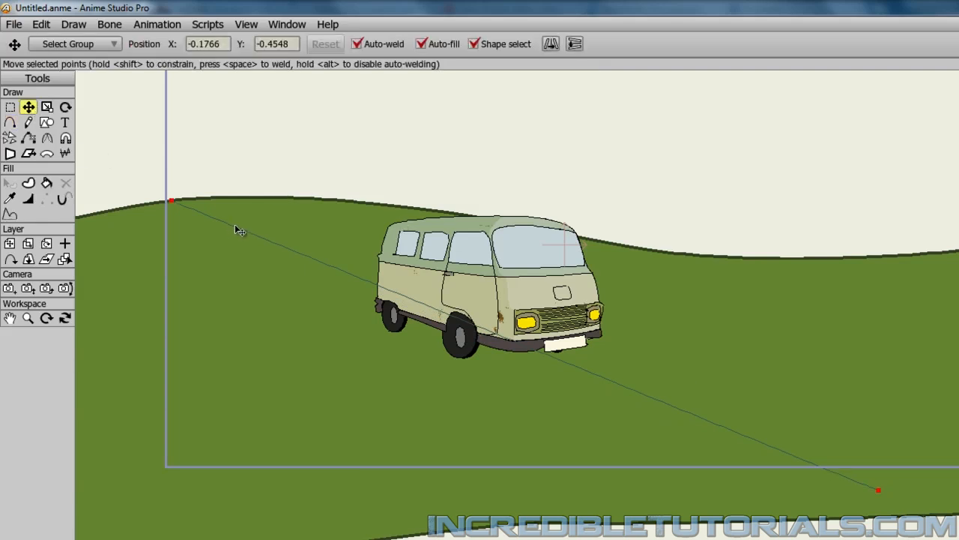
drag(230, 229, 173, 240)
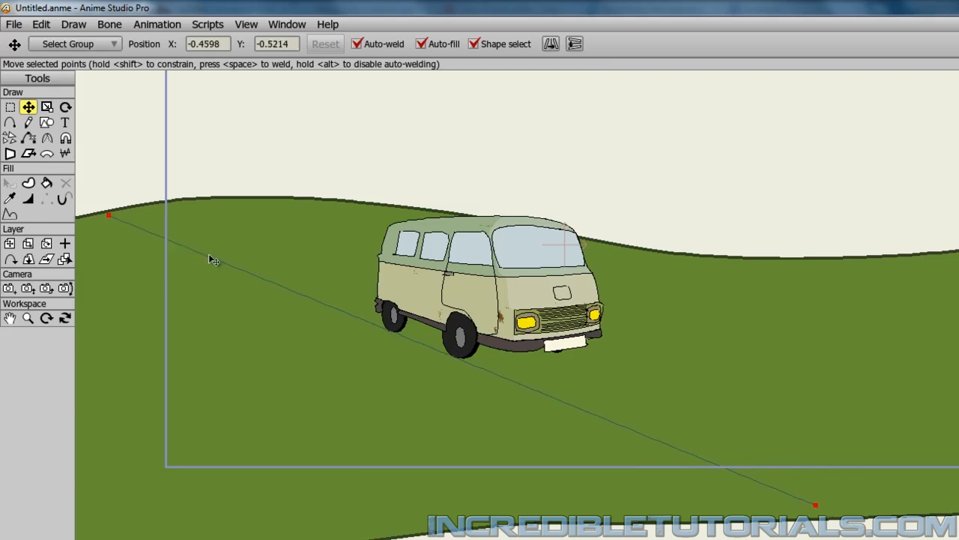
drag(237, 274, 235, 278)
Step: Draw the road's far edge from the hill crest, passing behind the van and ending beyond the frame's right side
click(10, 125)
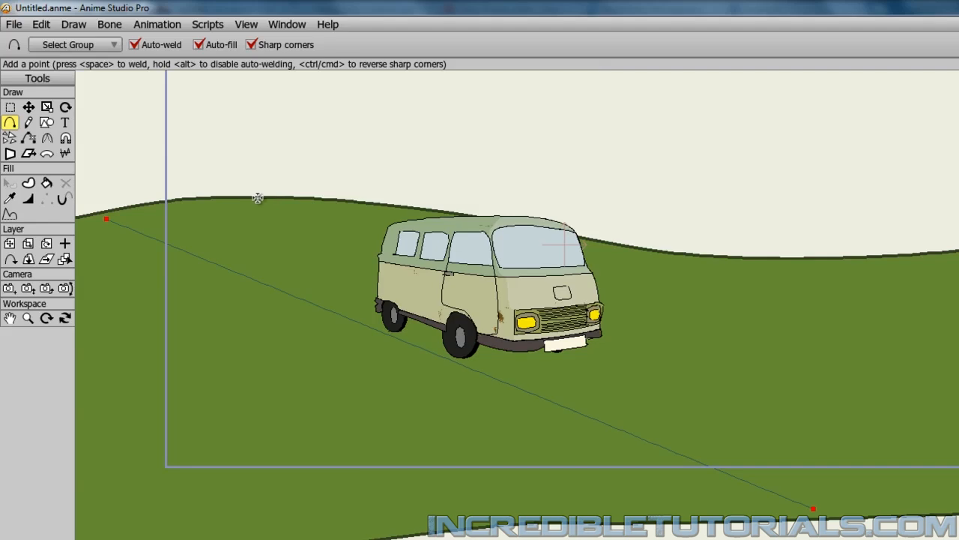
drag(258, 197, 958, 441)
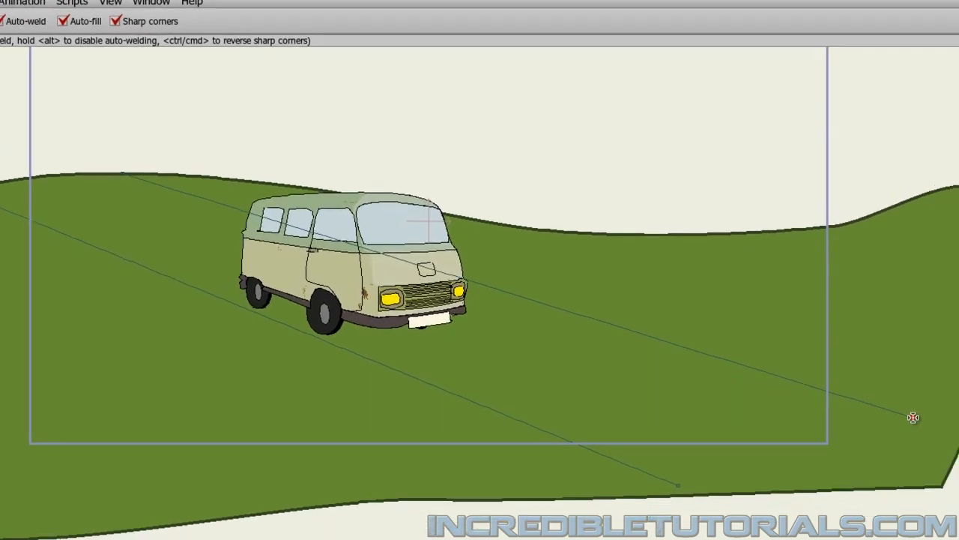
drag(913, 418, 937, 338)
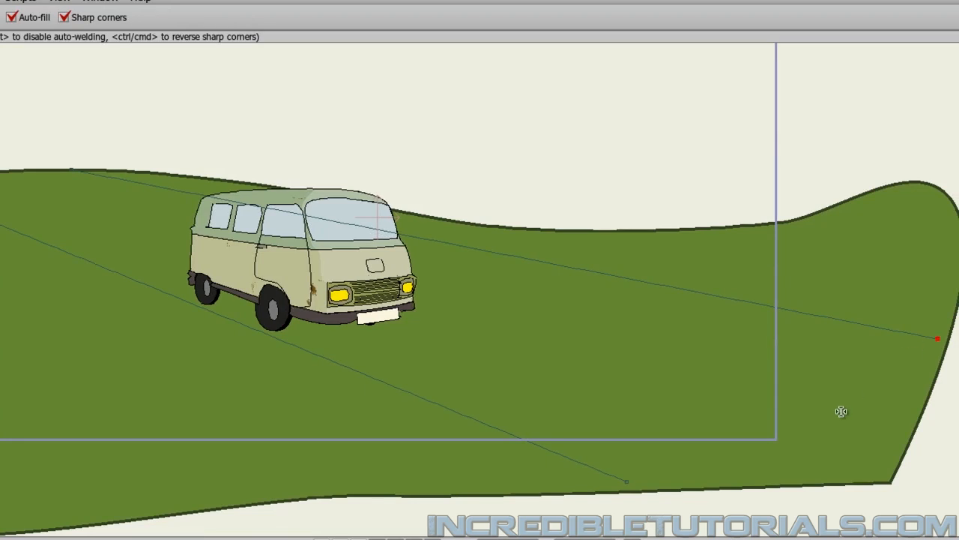
Step: Join the lower ends of the near and far road edges through a corner point outside the frame
drag(839, 409, 807, 338)
drag(596, 403, 903, 257)
drag(571, 292, 922, 414)
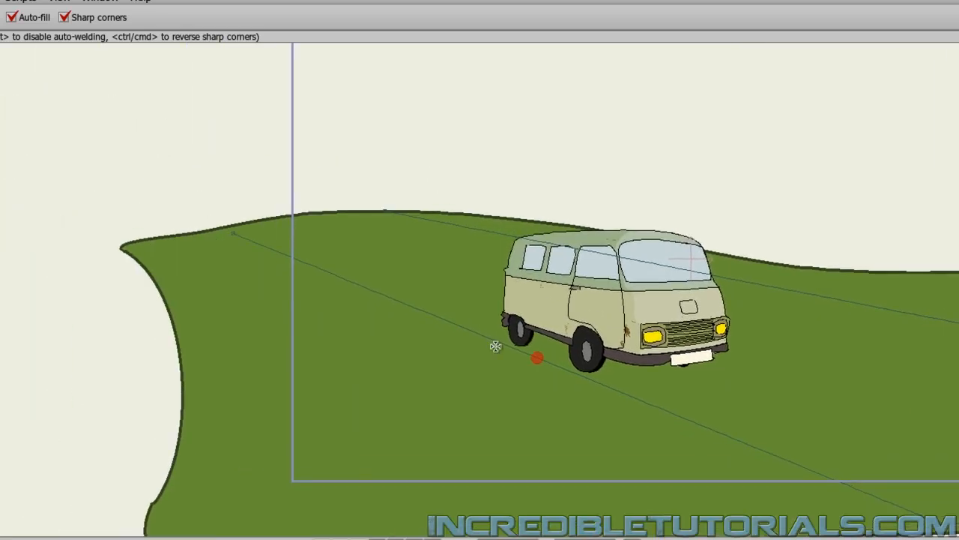
Step: Turn off Sharp corners for new points and move the near road edge's upper end onto the ground's outline
scroll(382, 339, up, 3)
scroll(356, 259, up, 2)
drag(389, 287, 784, 436)
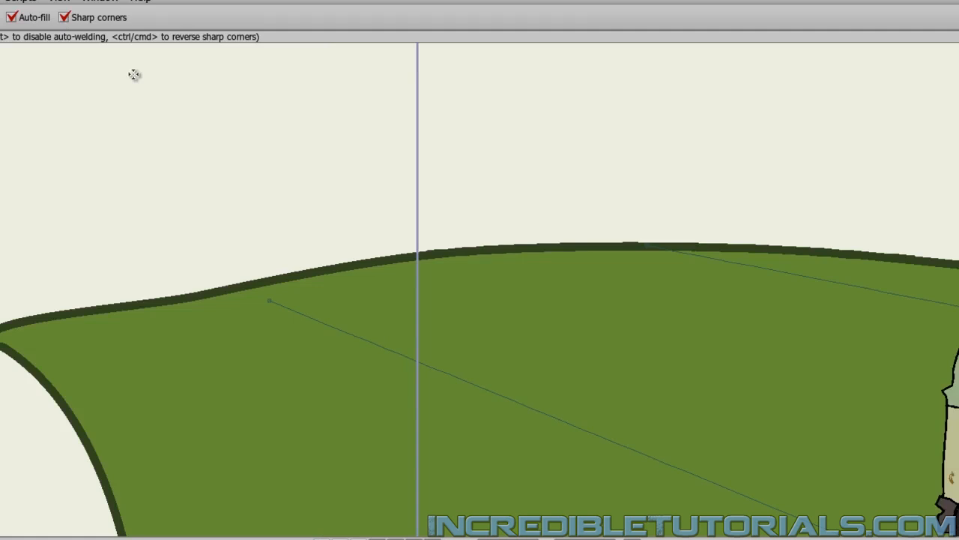
click(96, 18)
key(t)
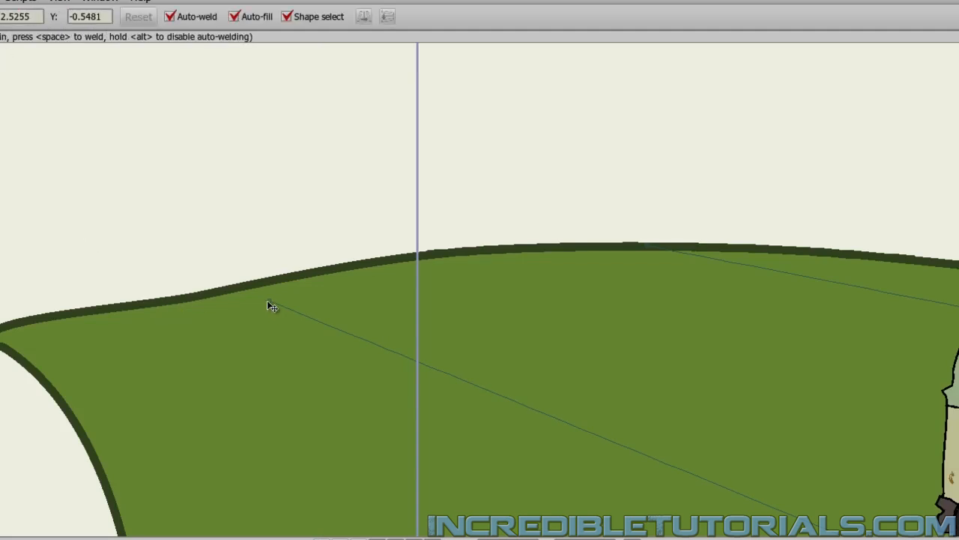
drag(272, 307, 251, 293)
click(174, 240)
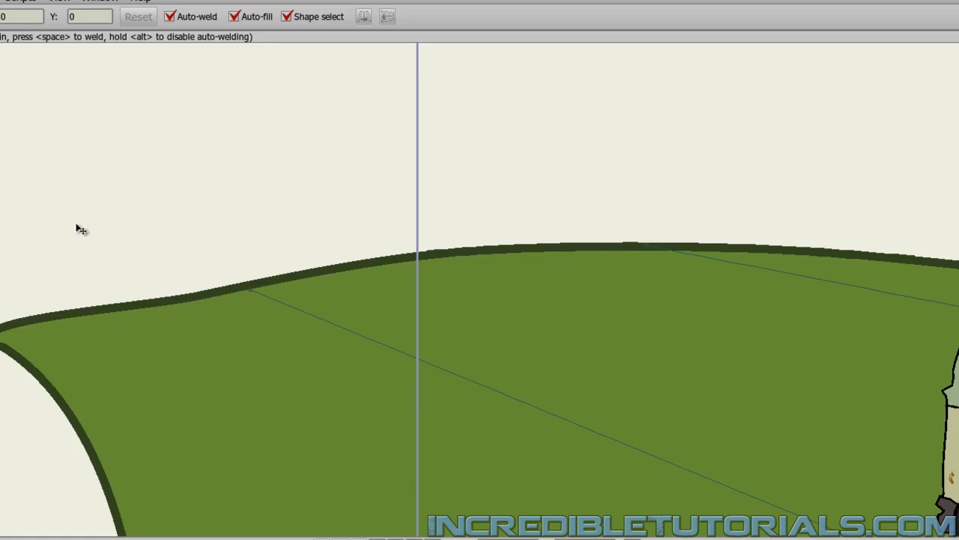
Step: Close the road shape with a curve of points following the hill crest between the two upper ends, and deselect its points
key(a)
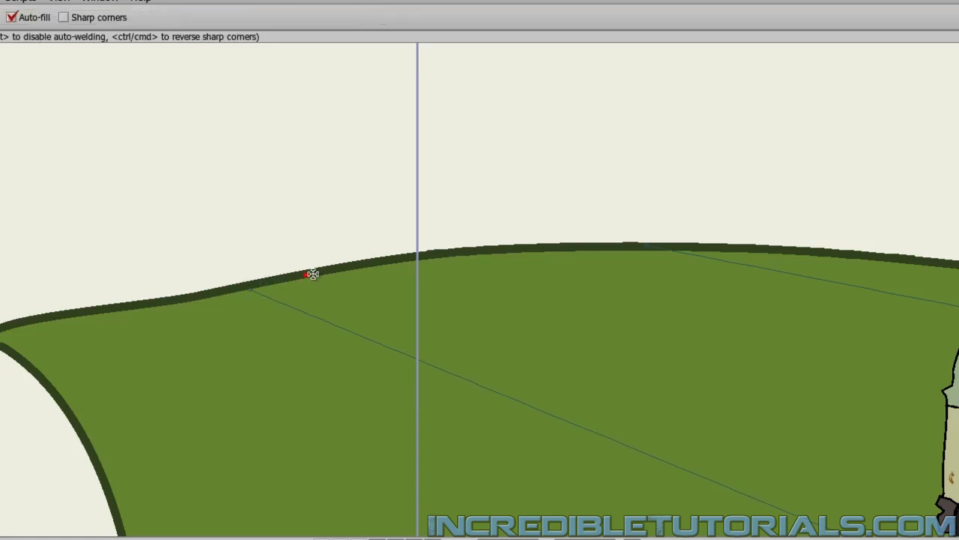
drag(350, 268, 470, 252)
drag(610, 247, 646, 245)
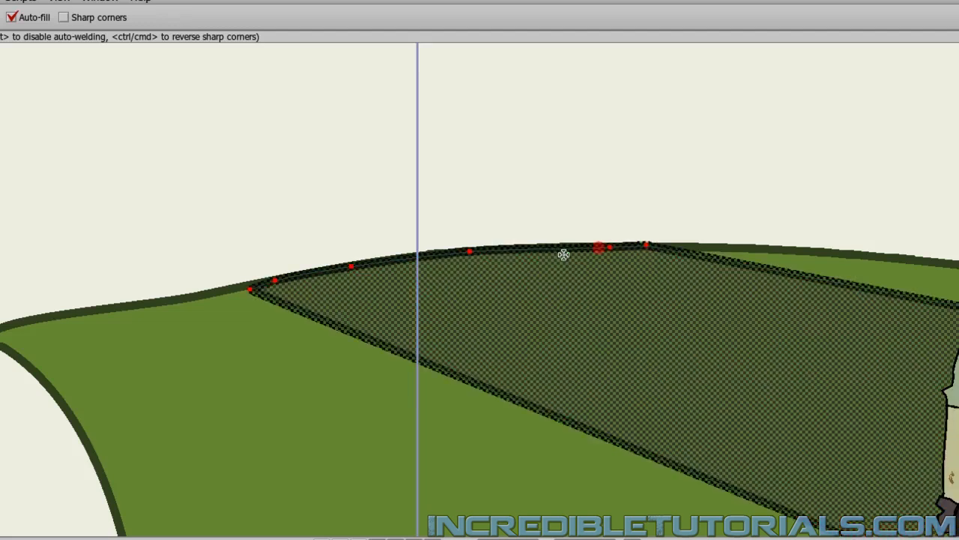
key(t)
click(88, 168)
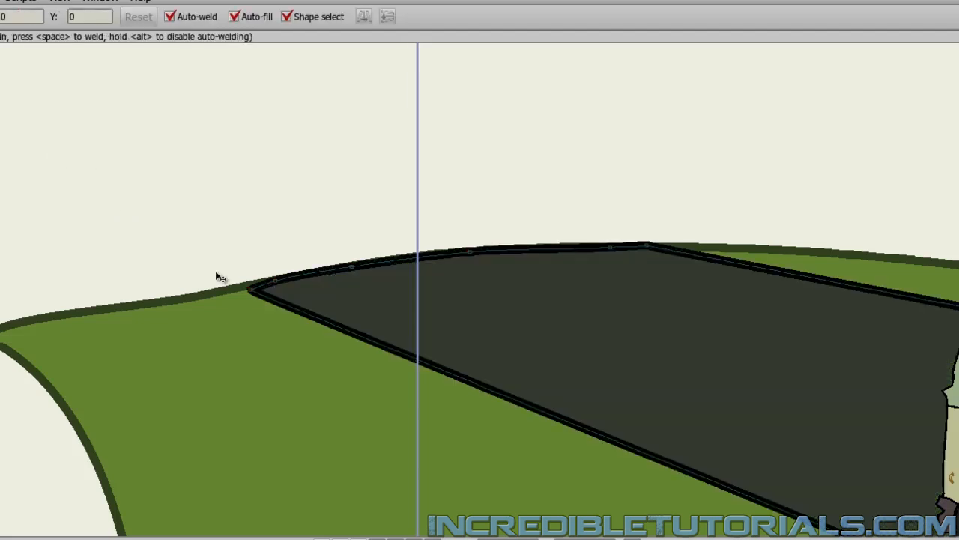
Step: Add a vector layer named Road Lines above the Road layer
scroll(217, 273, down, 5)
drag(264, 337, 39, 315)
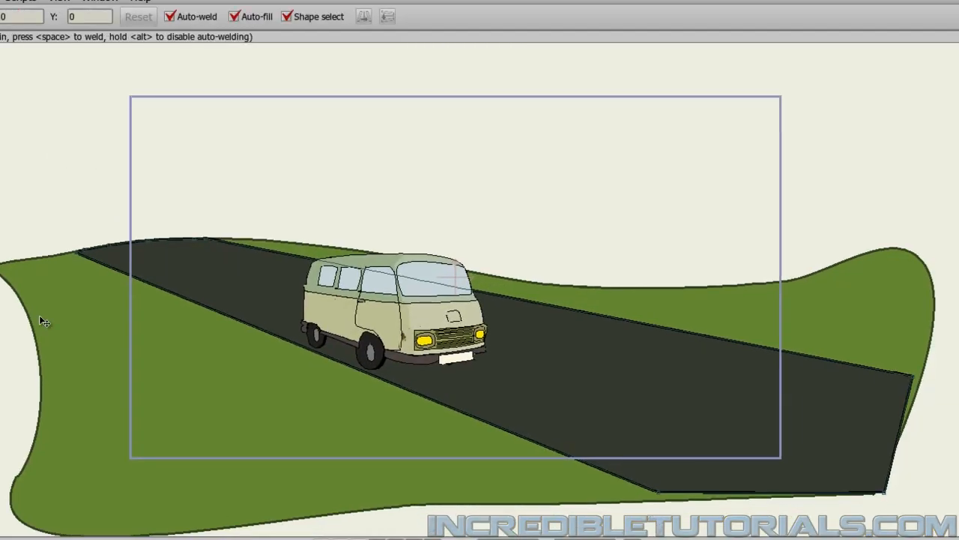
scroll(39, 314, up, 3)
scroll(42, 320, down, 1)
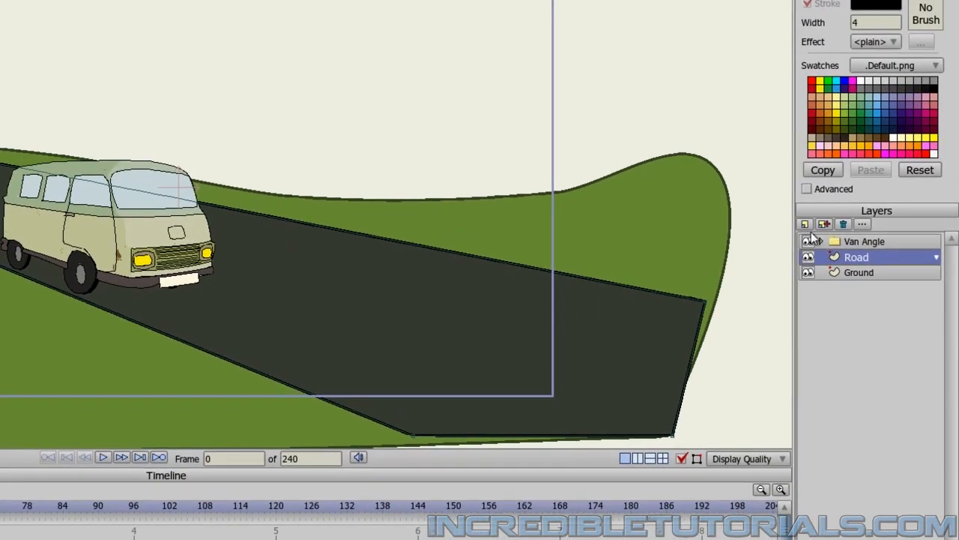
click(805, 224)
click(808, 236)
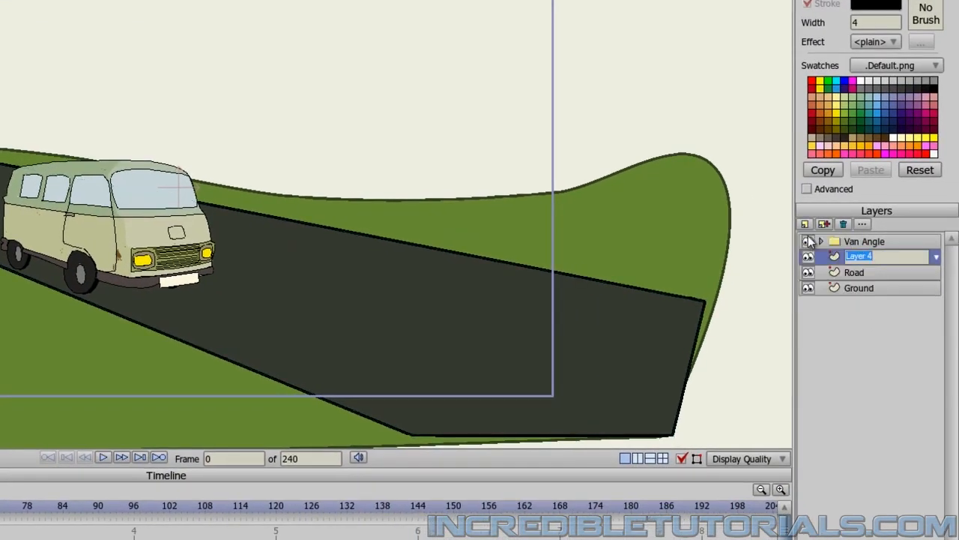
text(Road Lines)
key(Return)
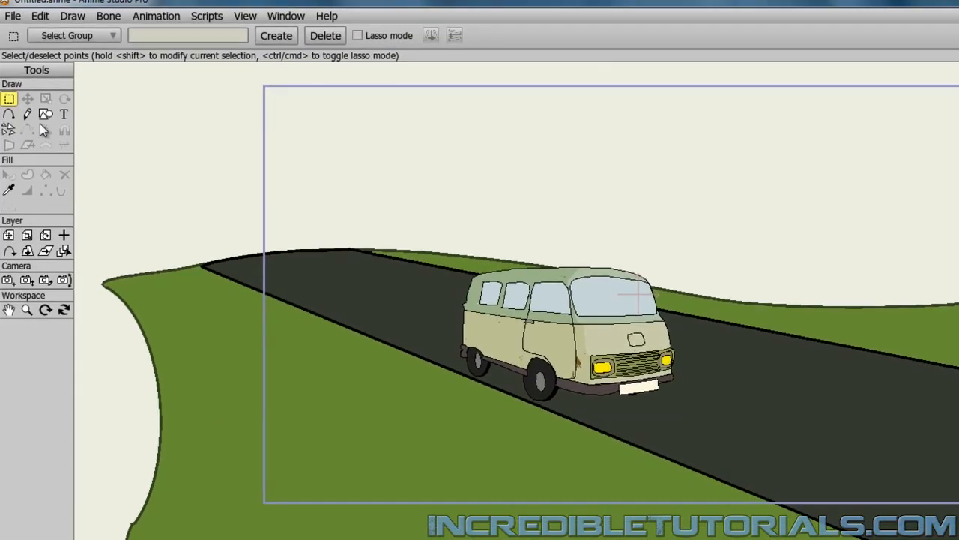
Step: Set the Road Lines style to an orange-yellow stroke (ECCA12) and a bright yellow fill (F8F52C) for new points
click(11, 112)
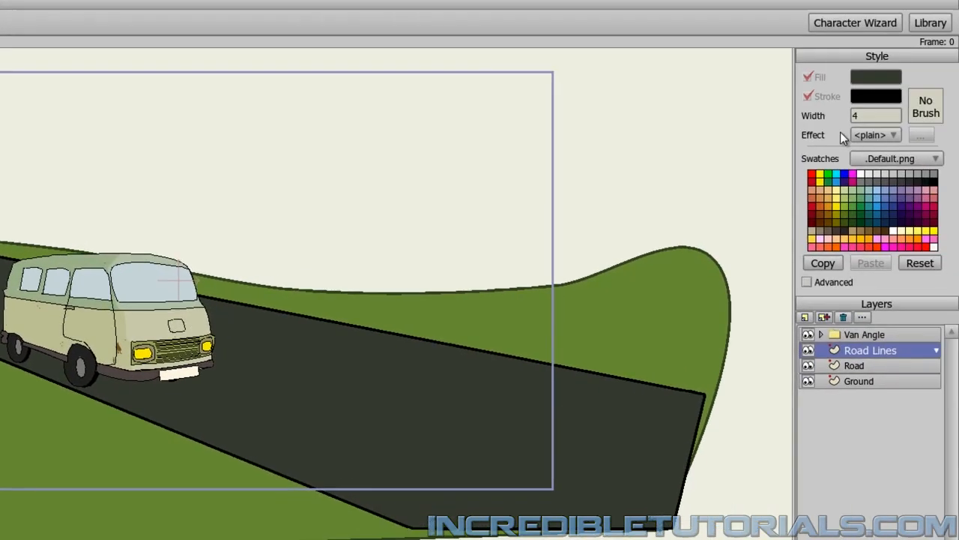
click(879, 106)
drag(300, 439, 301, 431)
click(255, 367)
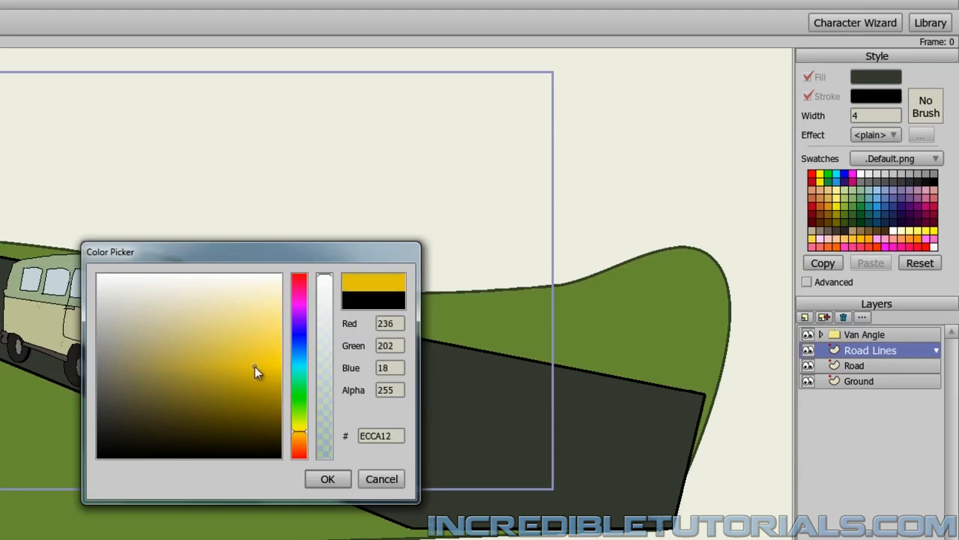
click(324, 482)
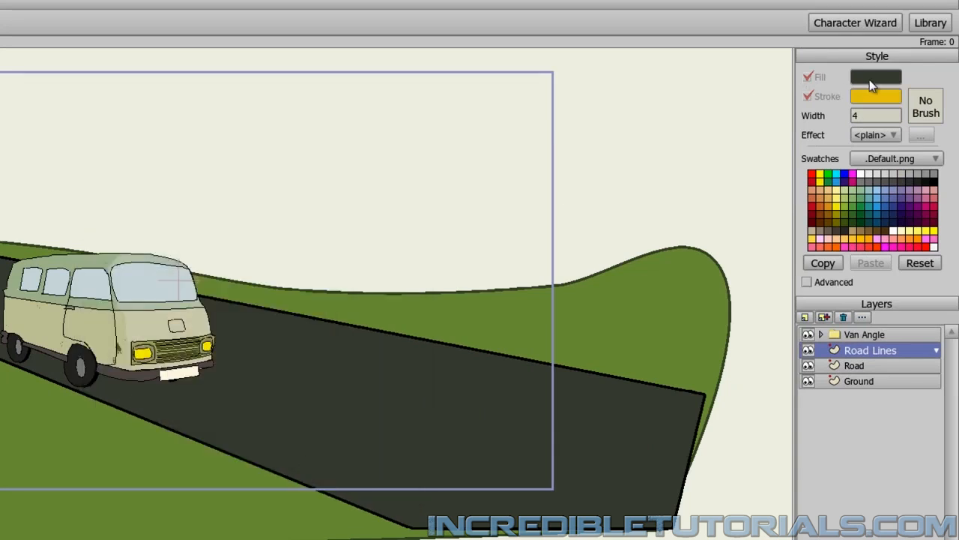
click(869, 77)
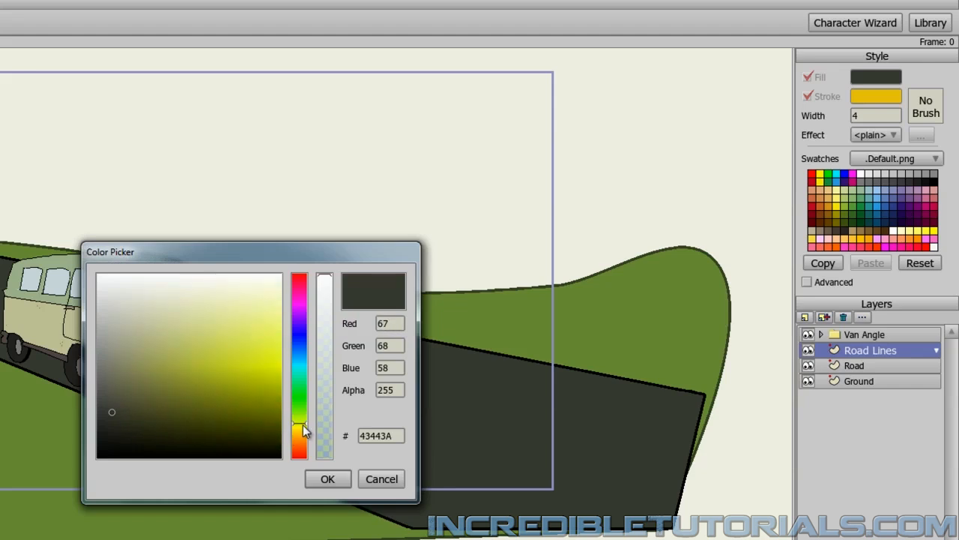
drag(255, 408, 268, 353)
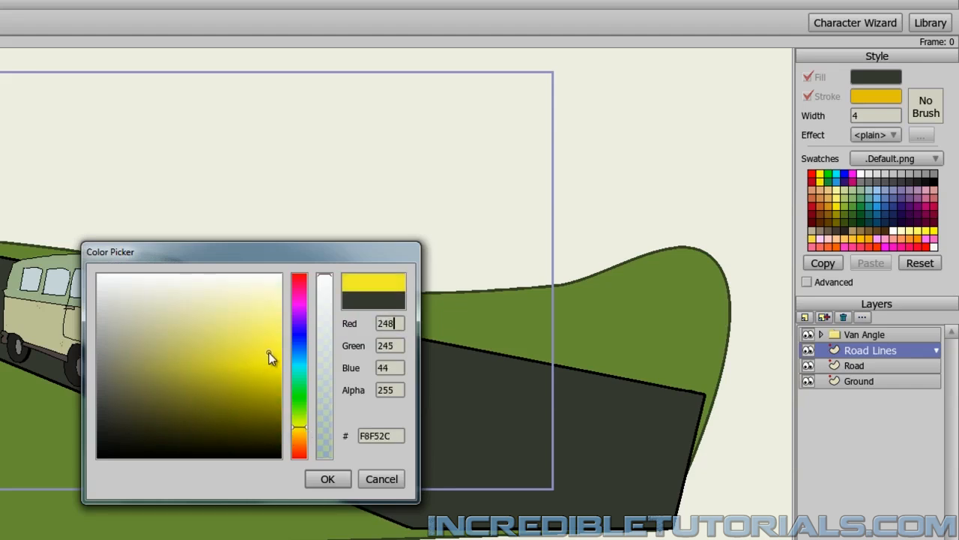
click(329, 482)
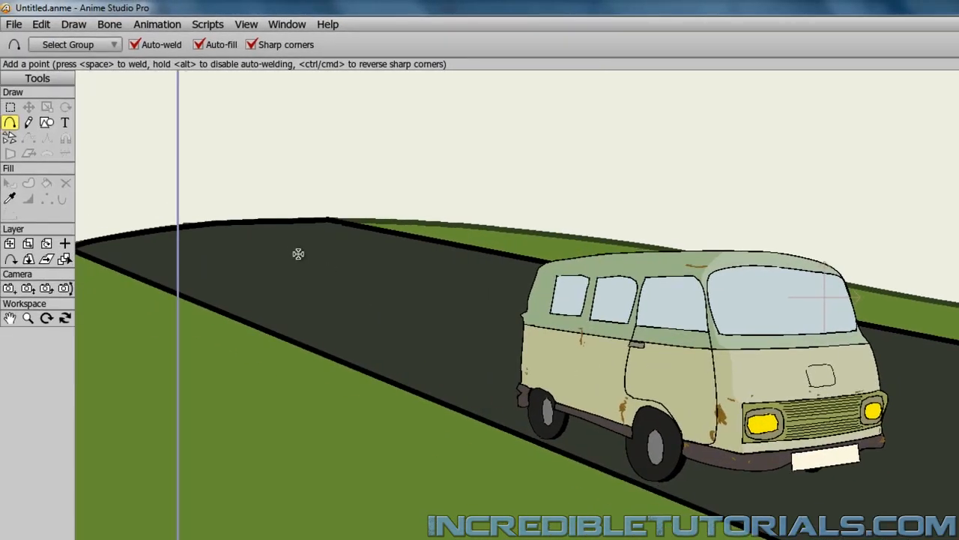
Step: Draw a four-cornered yellow line along the road's centre reaching behind the van, and shift its far corner behind the van slightly right and down
mouse_move(296, 252)
mouse_down()
mouse_move(318, 242)
mouse_move(438, 290)
mouse_move(556, 297)
mouse_move(535, 295)
mouse_move(545, 297)
mouse_move(508, 325)
mouse_move(297, 254)
mouse_up()
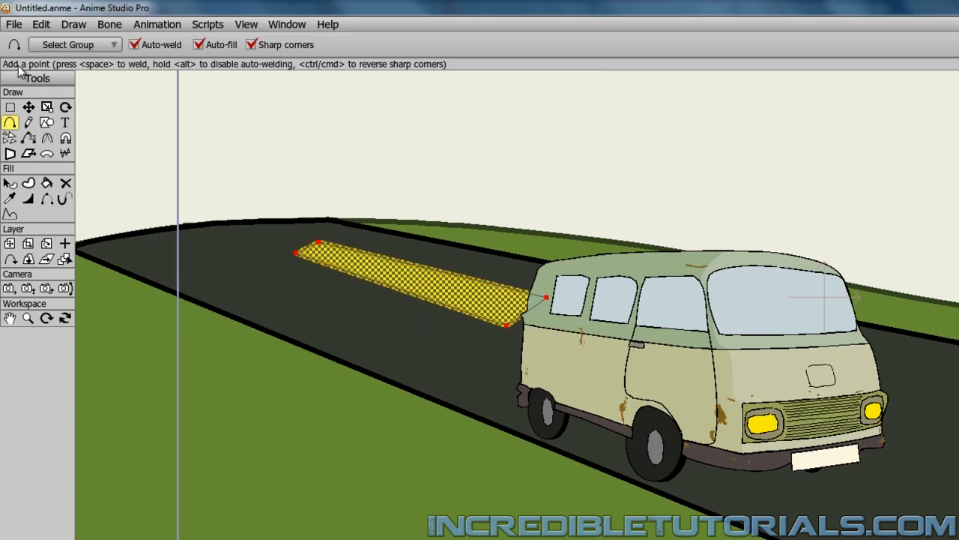
click(29, 108)
scroll(433, 305, down, 3)
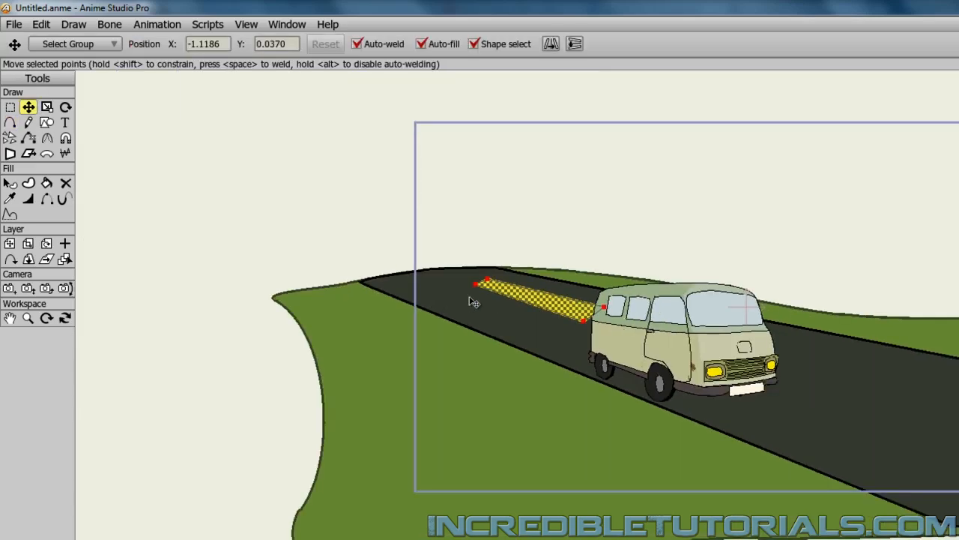
scroll(432, 294, up, 3)
click(578, 203)
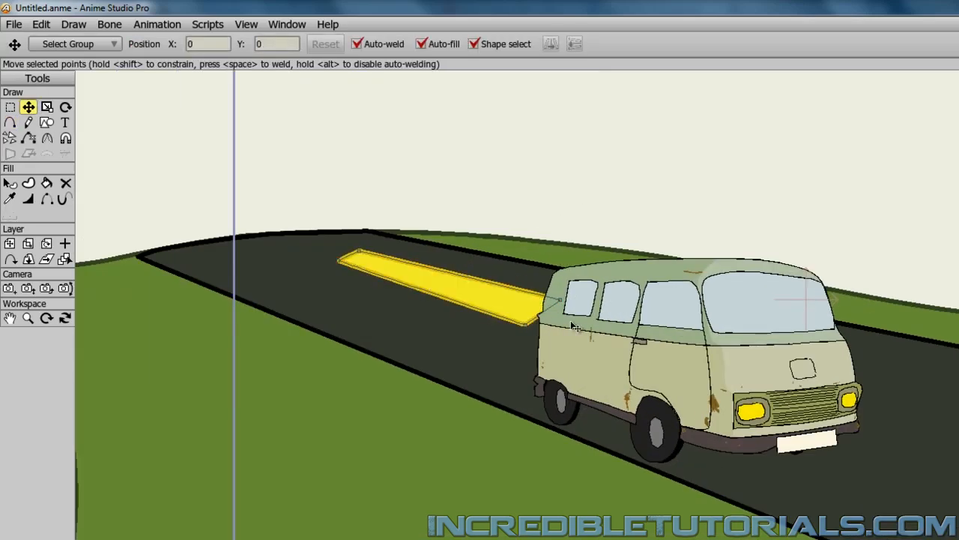
drag(560, 299, 574, 304)
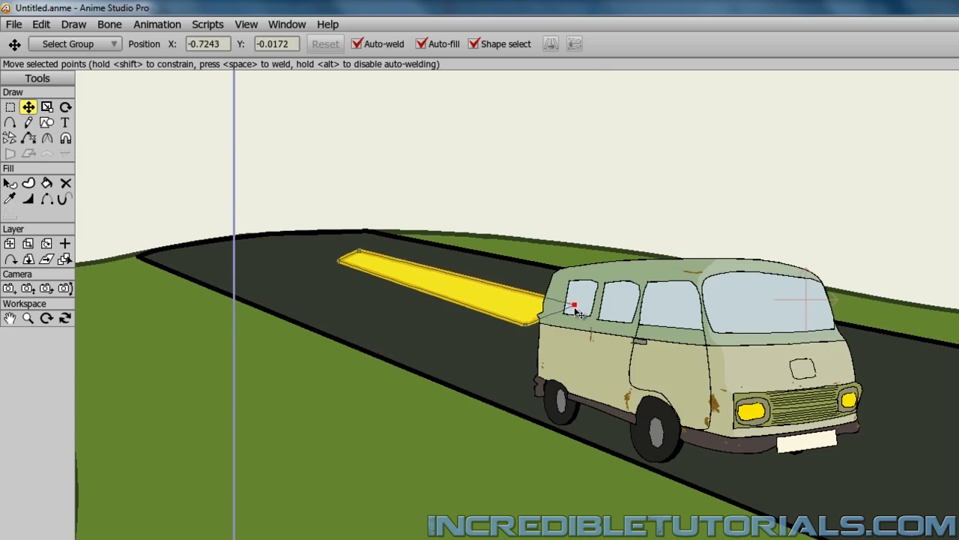
click(812, 220)
Step: Draw a second, longer four-cornered yellow line along the road's centre, nearer the viewer than the first line, and deselect its points
scroll(807, 241, down, 2)
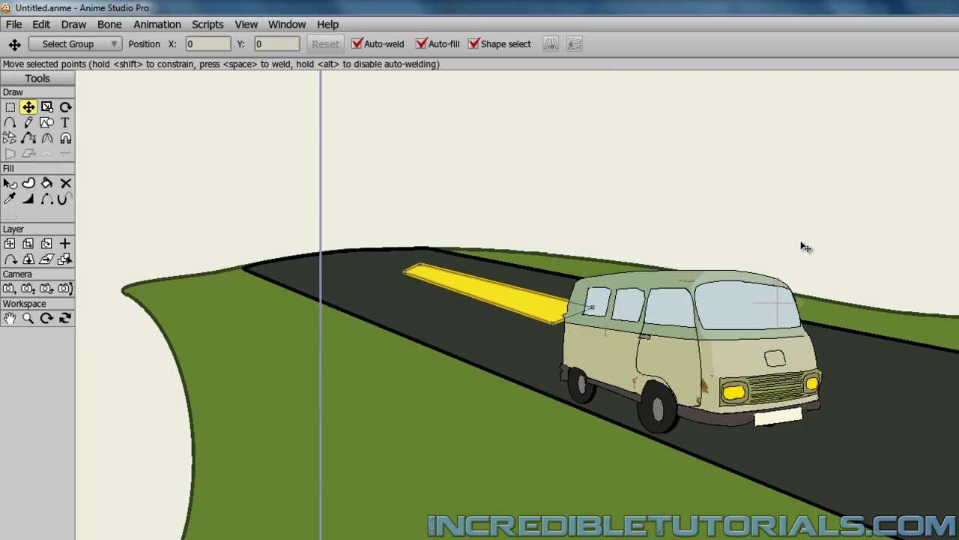
drag(806, 246, 566, 185)
click(10, 123)
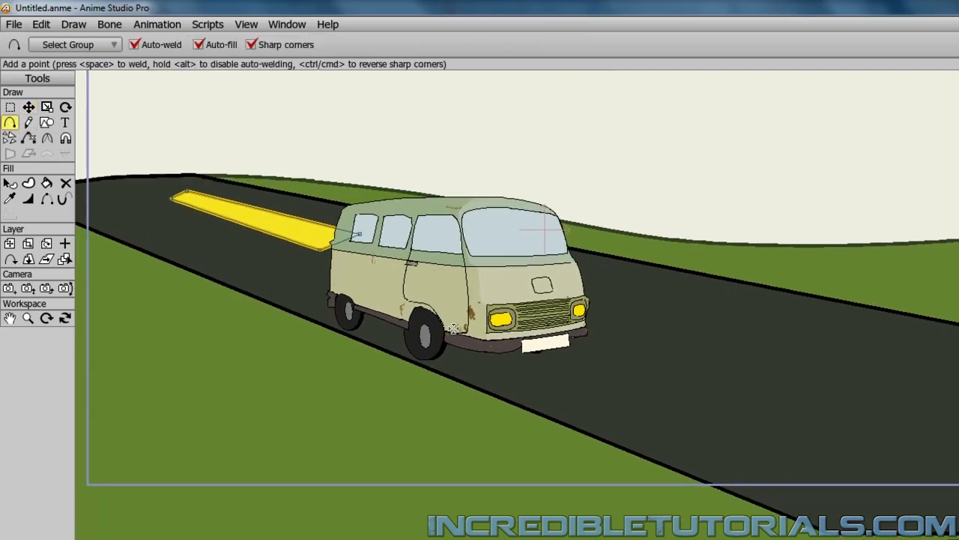
scroll(555, 330, up, 2)
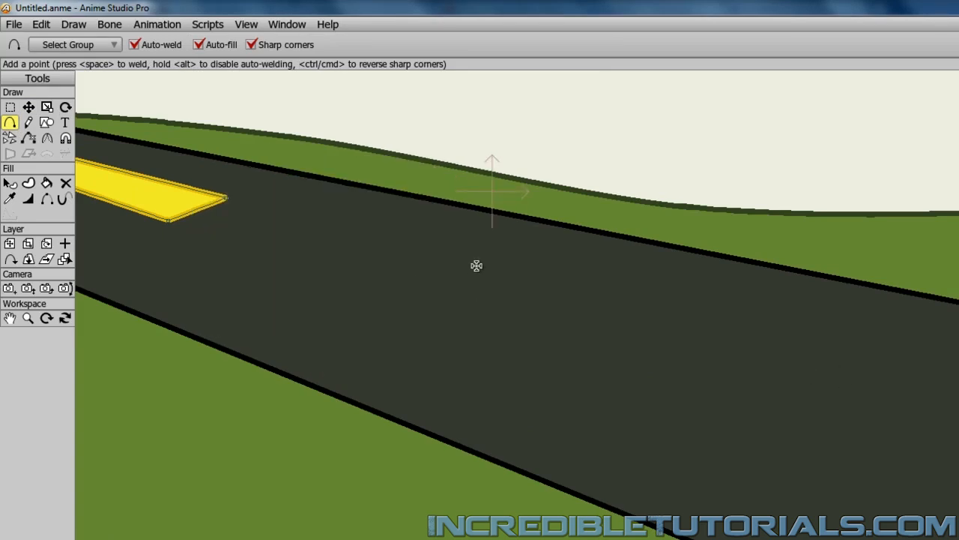
drag(488, 266, 859, 361)
drag(462, 282, 858, 357)
key(t)
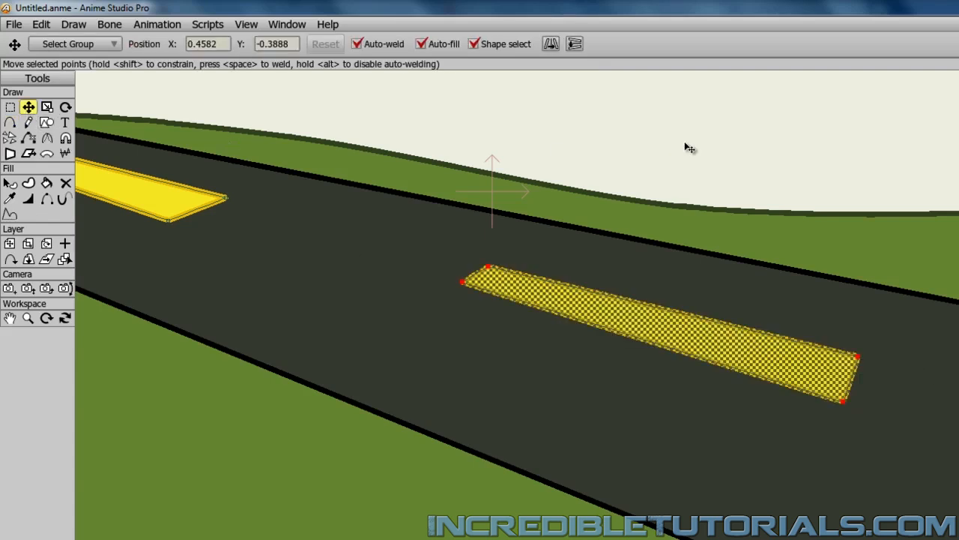
click(685, 146)
Step: Pull the second line's near upper corner outward to slant that end, and shift the whole line slightly left and down
drag(860, 358, 886, 368)
scroll(662, 315, down, 3)
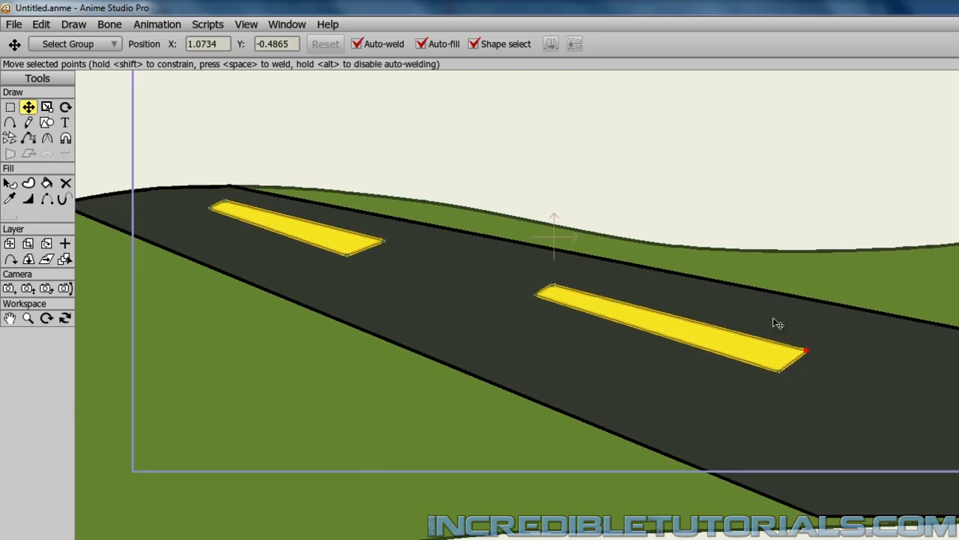
double_click(662, 332)
drag(673, 332, 652, 342)
drag(523, 292, 625, 294)
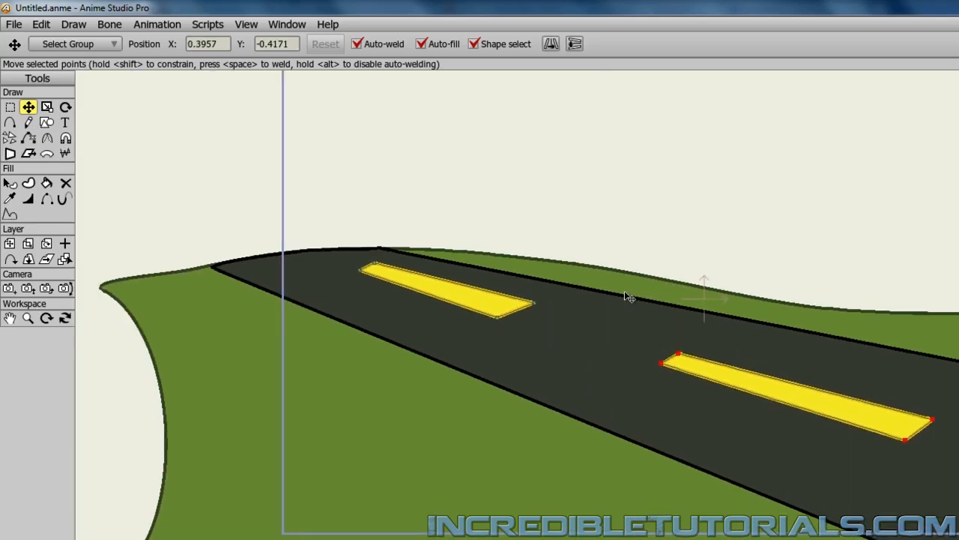
click(598, 263)
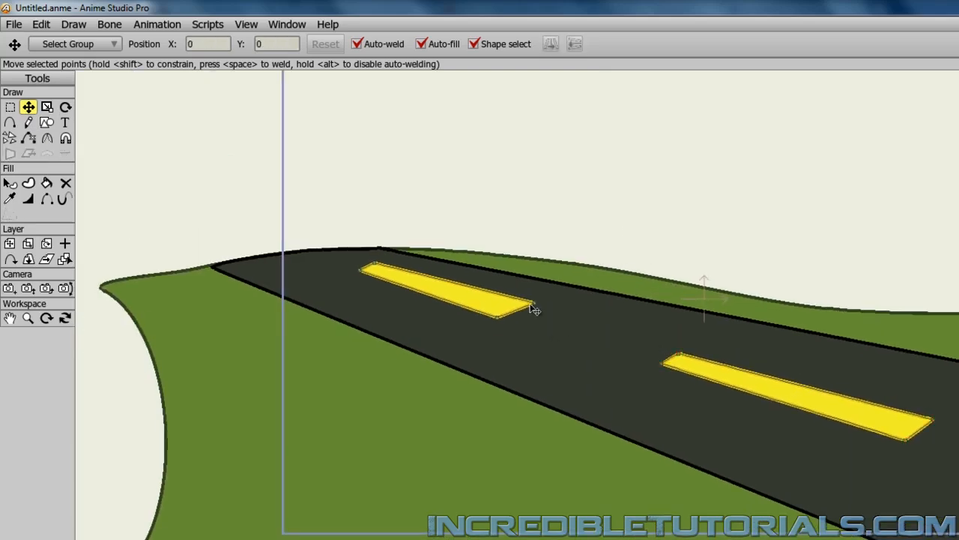
Step: Shorten and narrow the far yellow line by moving its near corners inward, and shift the whole line slightly left
drag(533, 307, 507, 297)
click(361, 269)
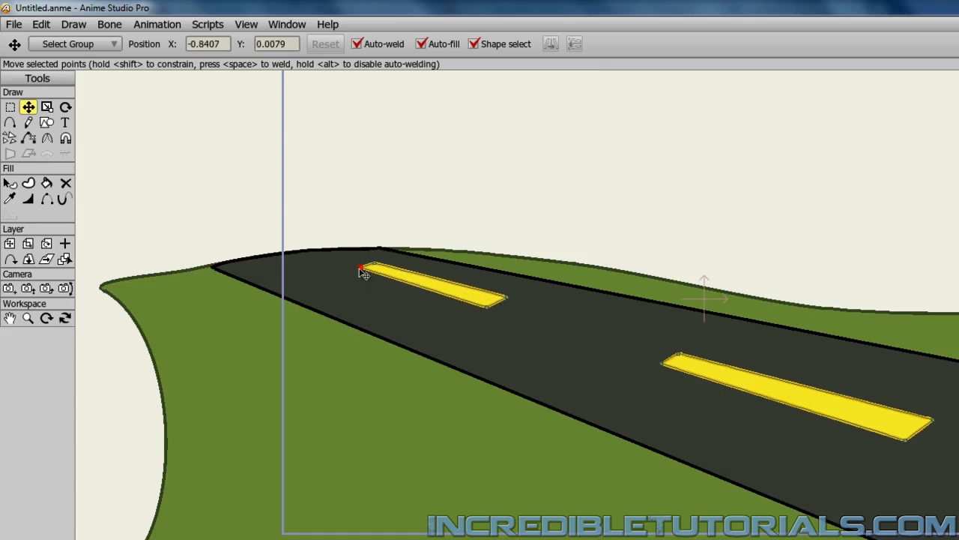
drag(360, 269, 360, 267)
click(443, 294)
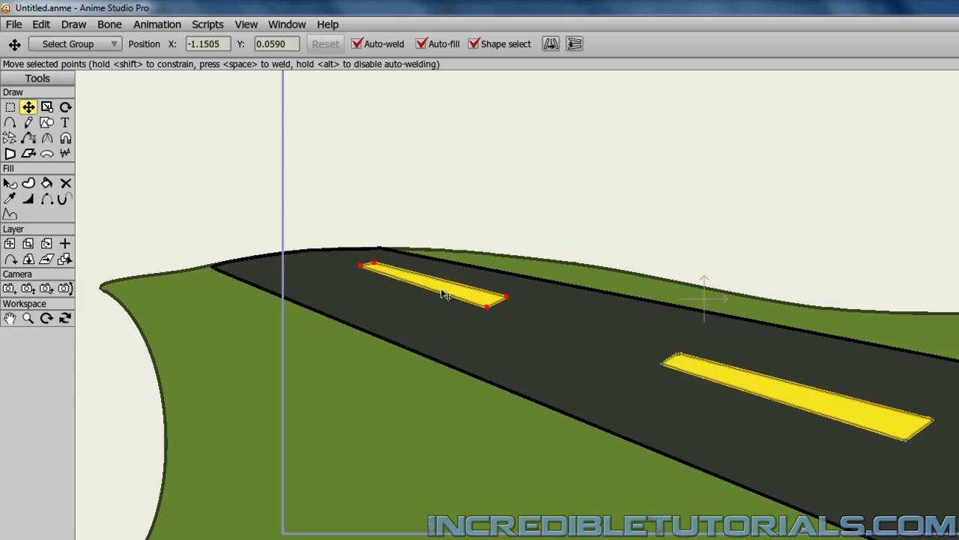
drag(443, 291, 431, 295)
Step: Move the second yellow line closer to the far one, and shorten it by pulling its two near corners inward
click(831, 413)
drag(832, 413, 738, 390)
click(855, 257)
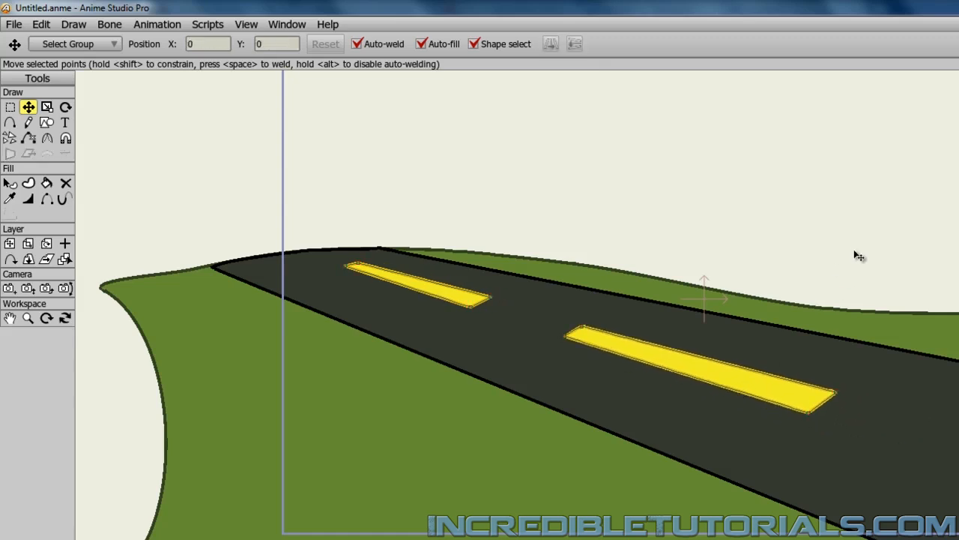
drag(807, 413, 769, 397)
drag(837, 393, 773, 400)
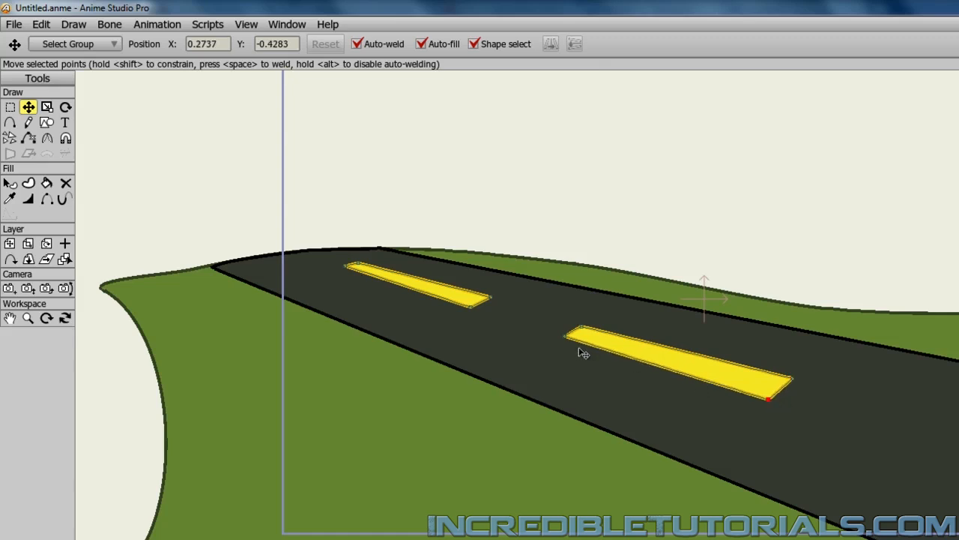
drag(568, 337, 570, 335)
Step: Shift the second line slightly right and down, and nudge its near lower corner up to narrow that end
click(642, 350)
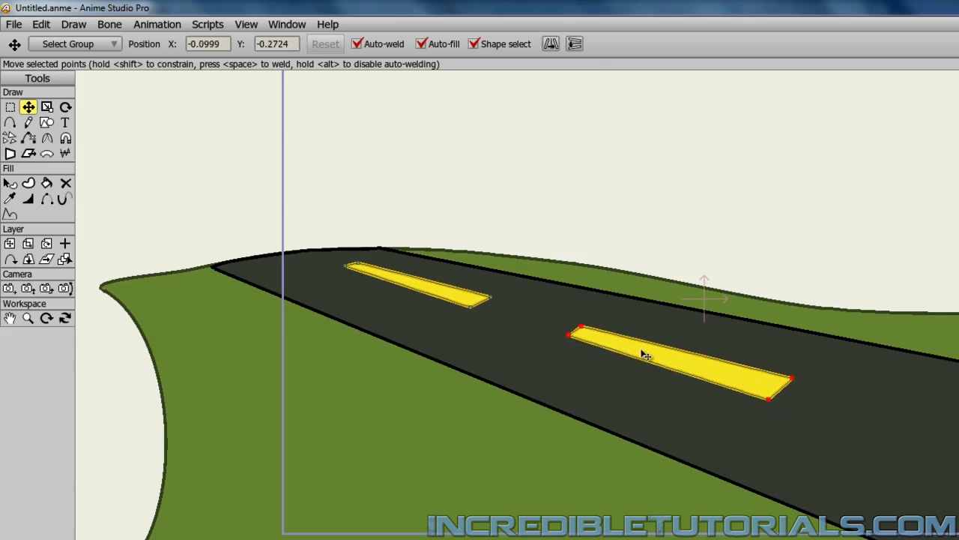
drag(642, 351, 659, 363)
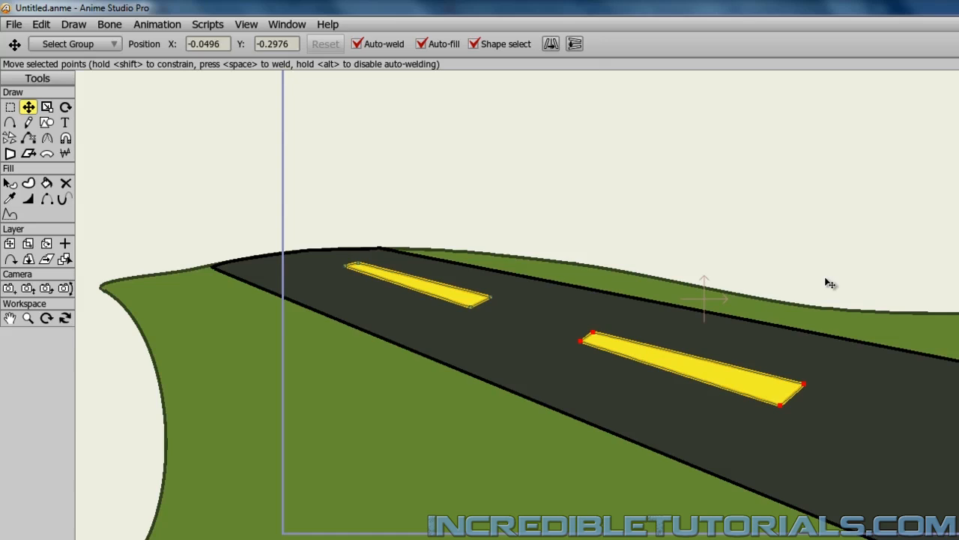
click(852, 285)
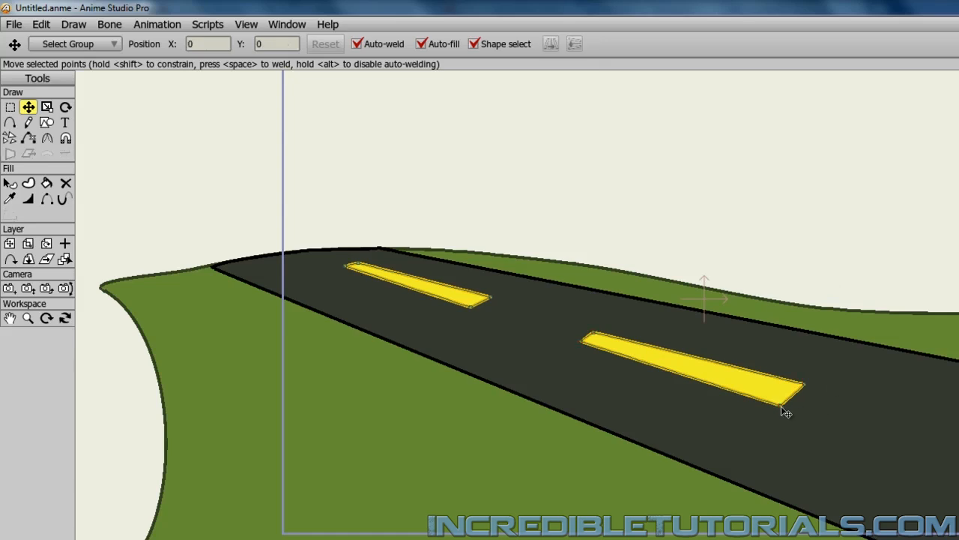
drag(780, 407, 785, 403)
click(912, 256)
Step: Draw a third, wider four-cornered yellow line near the road's closest end, and deselect its points
scroll(895, 442, down, 2)
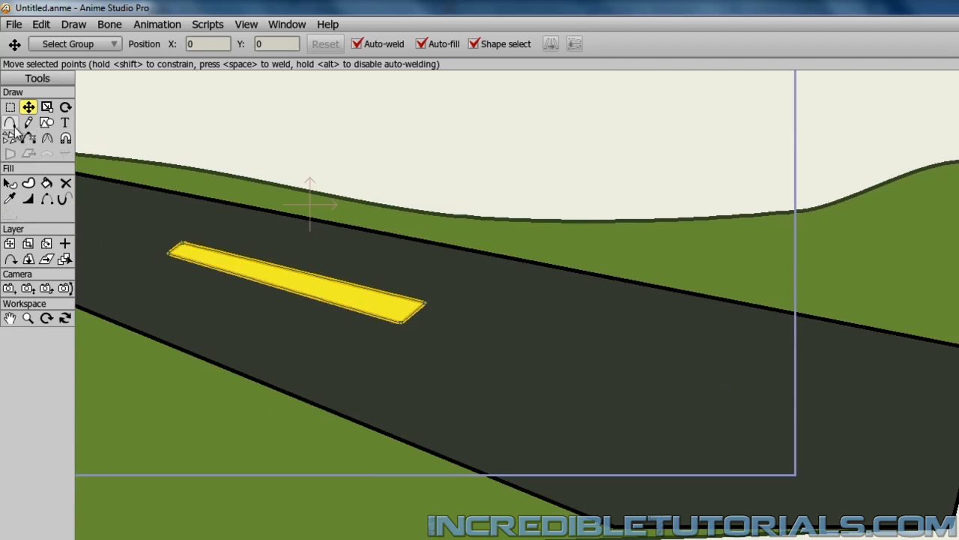
click(10, 123)
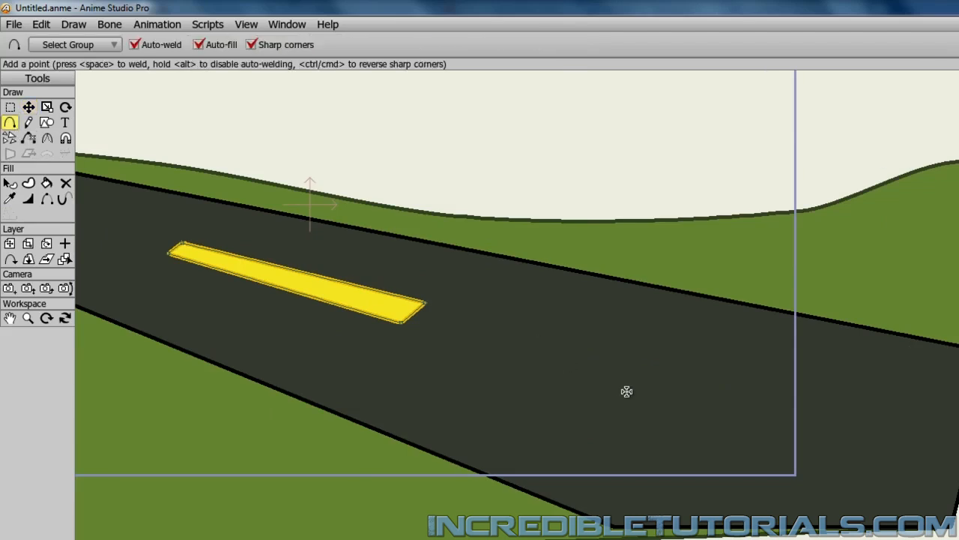
drag(626, 392, 957, 434)
mouse_move(627, 391)
mouse_down()
mouse_move(839, 462)
mouse_move(930, 497)
mouse_move(927, 505)
mouse_move(955, 435)
mouse_up()
click(28, 107)
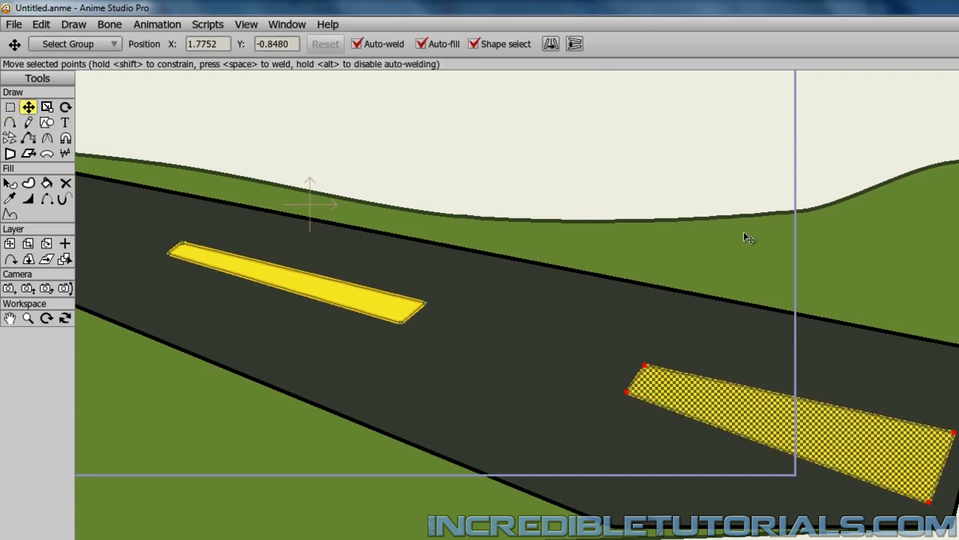
click(747, 238)
Step: Adjust the two far corners of the third line to slant and narrow that end like the other lines
drag(628, 394, 617, 380)
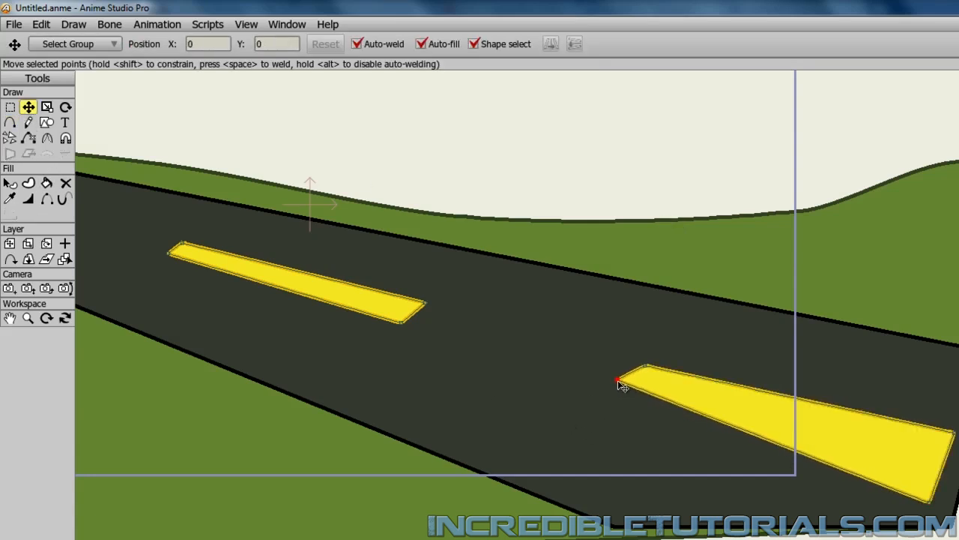
click(648, 367)
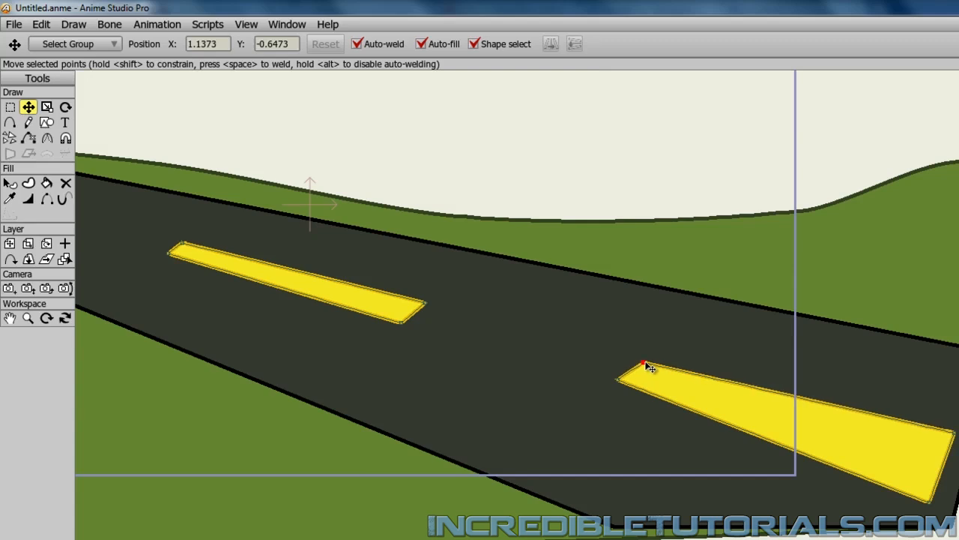
scroll(649, 366, down, 1)
scroll(472, 396, down, 1)
scroll(498, 380, up, 1)
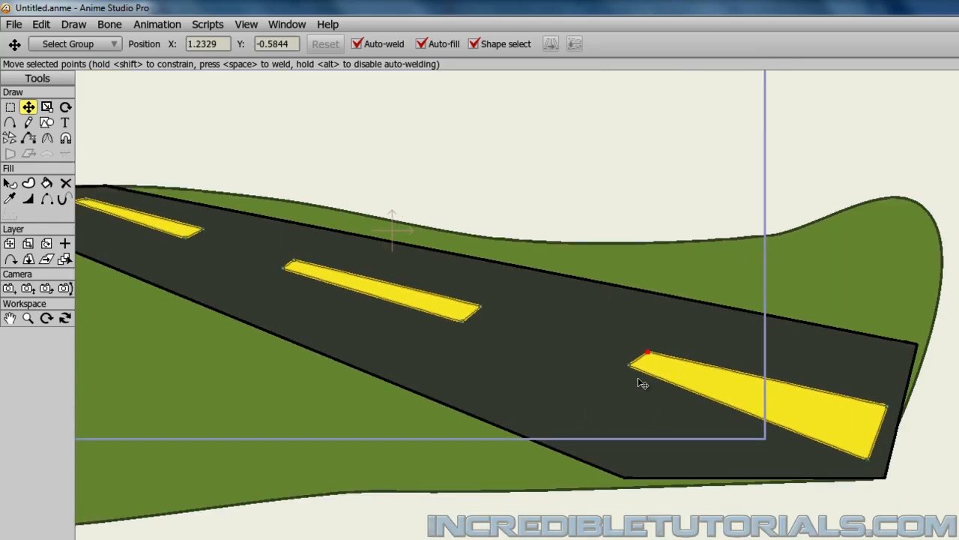
drag(632, 365, 634, 365)
click(634, 364)
Step: Narrow the third line's near end by moving its two corners together, and extend its far edge toward the second line
drag(869, 466, 876, 446)
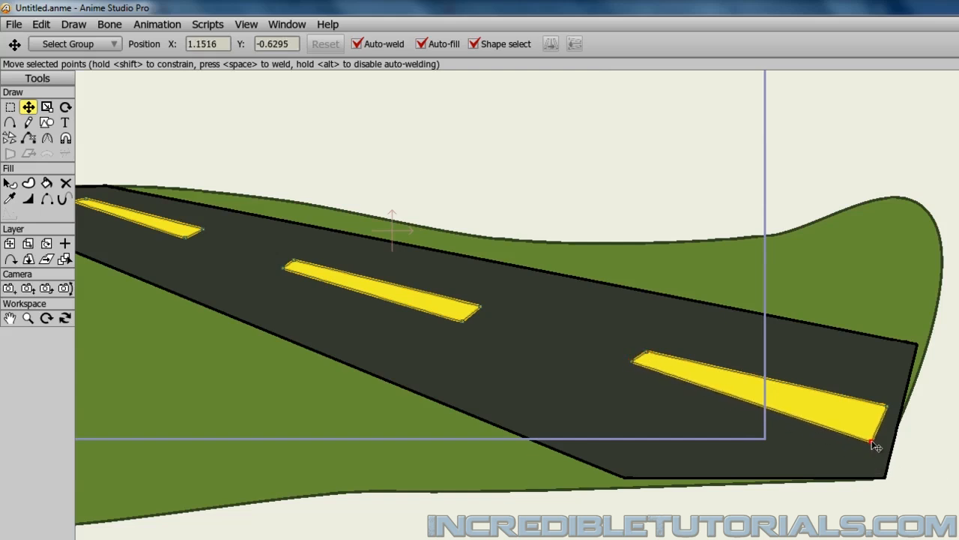
drag(887, 406, 873, 452)
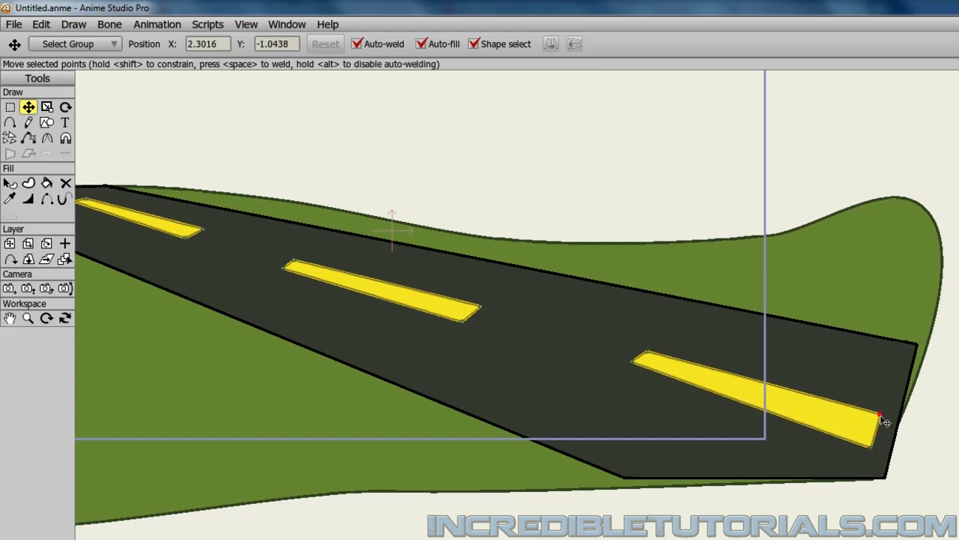
drag(882, 420, 886, 416)
click(634, 364)
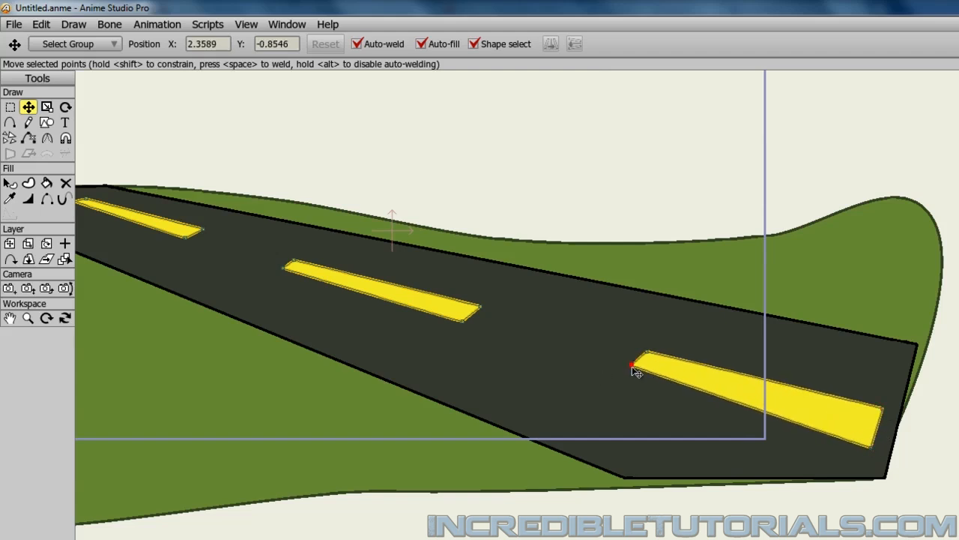
drag(506, 377, 608, 411)
drag(836, 431, 807, 432)
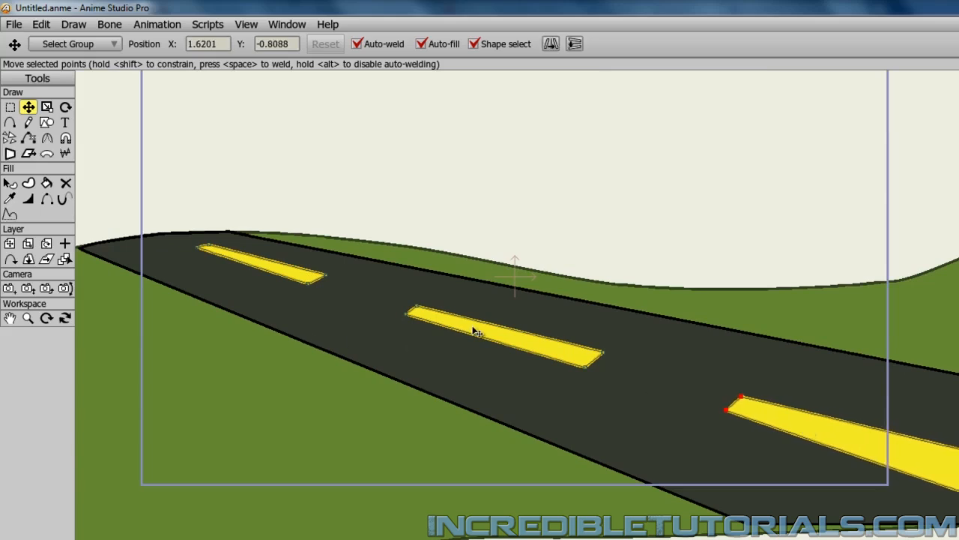
Step: Fine-tune the far and near corners of the middle yellow line so its width tapers with the road's perspective
click(415, 312)
drag(406, 314, 396, 322)
click(587, 372)
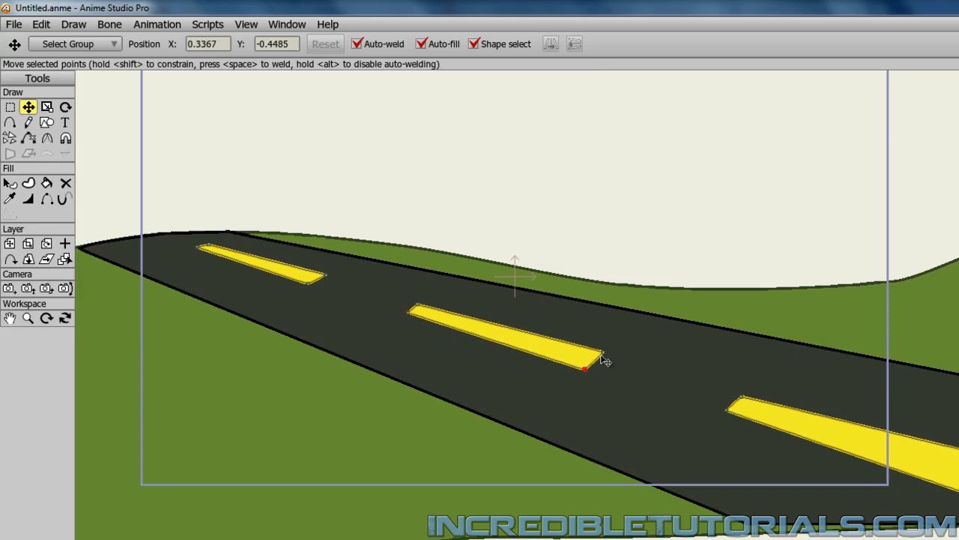
click(603, 354)
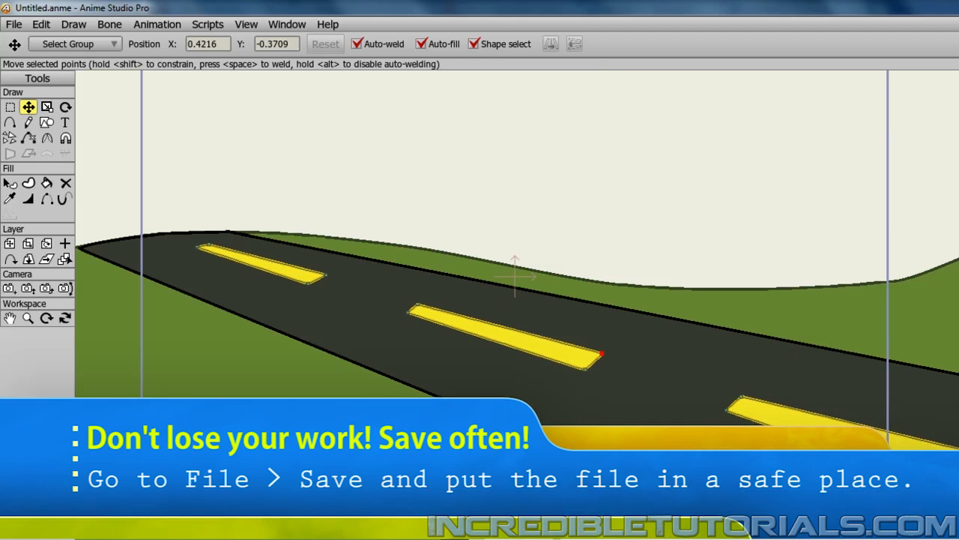
Step: Nudge the far edge of the nearest yellow line slightly downward
click(847, 442)
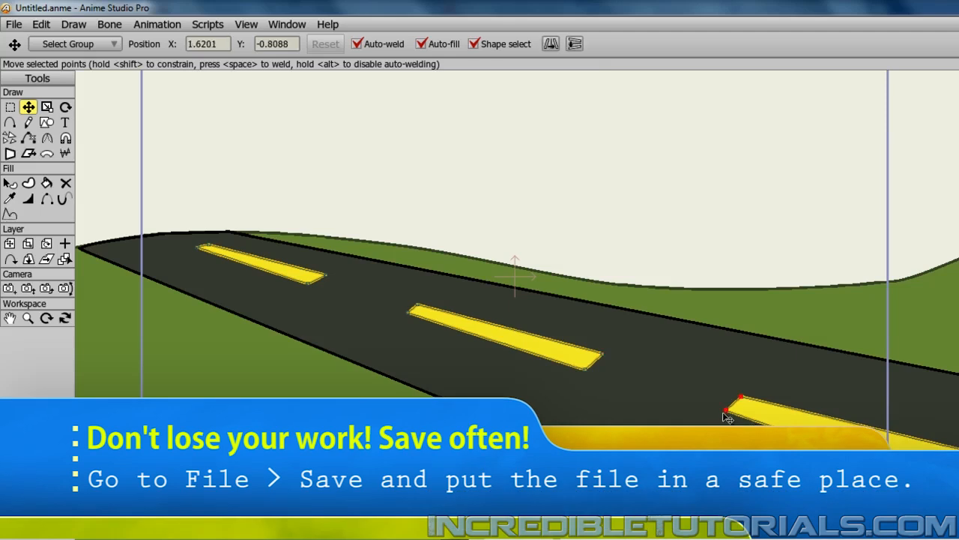
drag(728, 413, 728, 415)
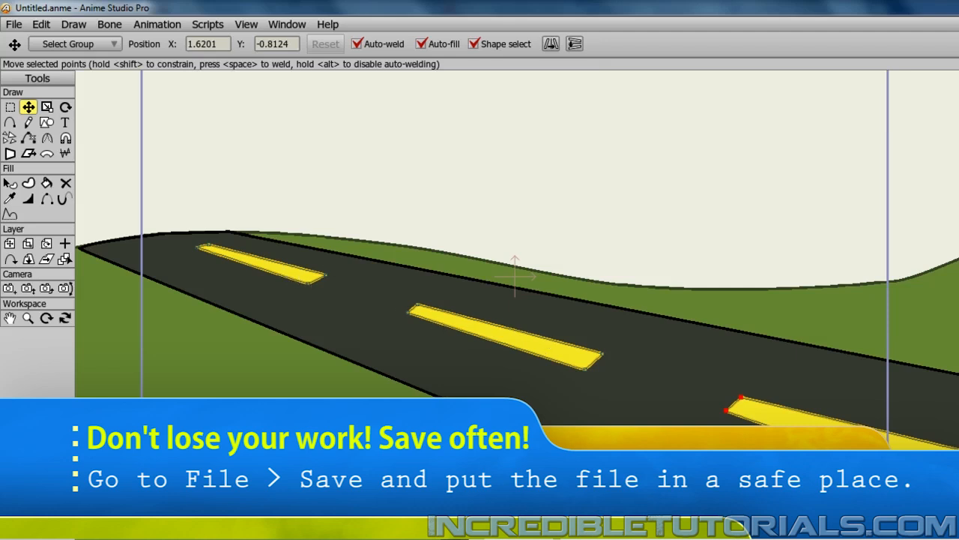
drag(731, 413, 731, 415)
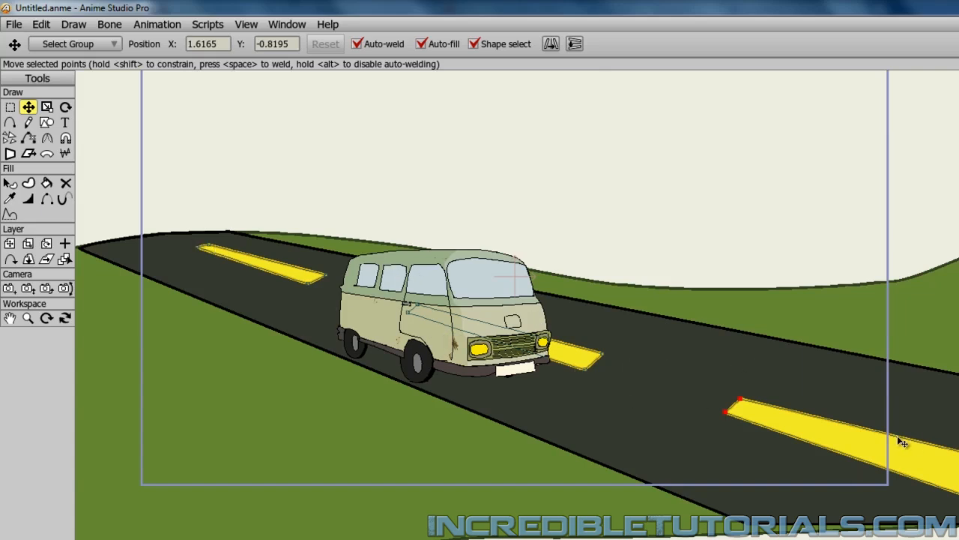
Step: Move the van layer slightly right and down along the road
click(9, 243)
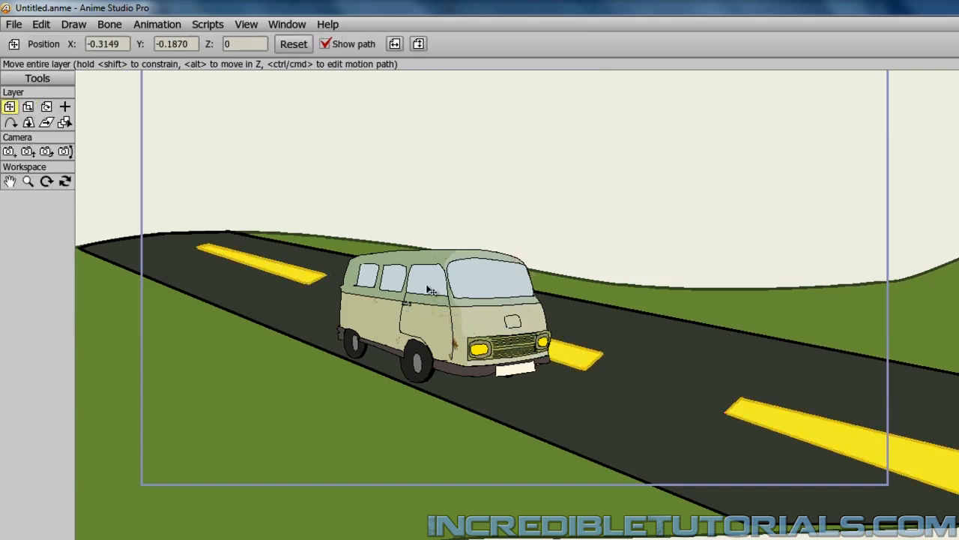
drag(434, 314, 468, 329)
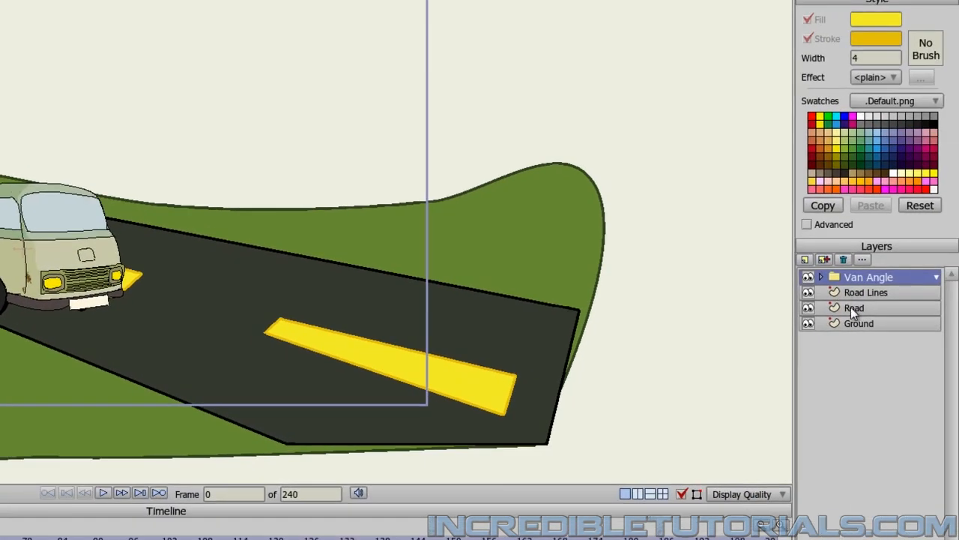
Step: Add a vector layer named Road Side 1 directly above the Road layer
click(850, 307)
click(805, 260)
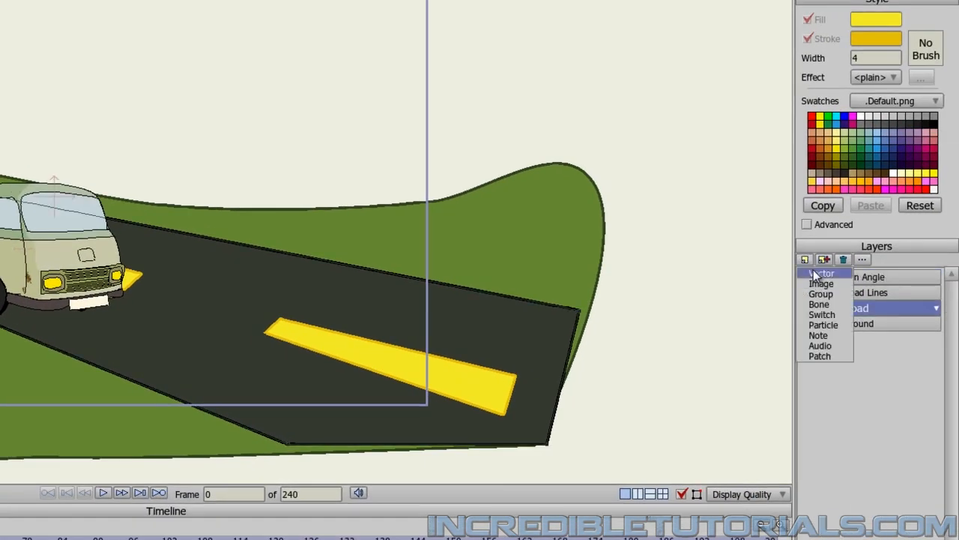
click(815, 275)
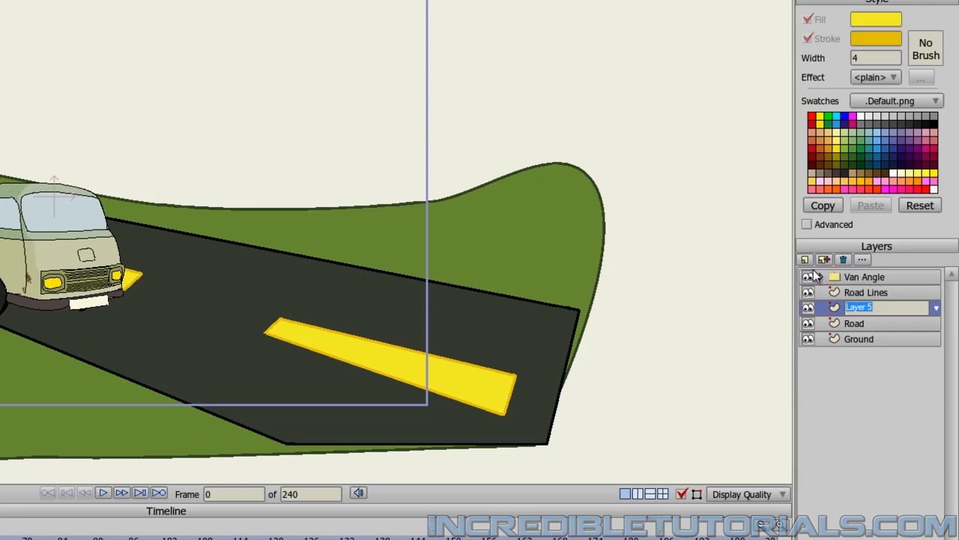
text(Road Side 1)
key(Return)
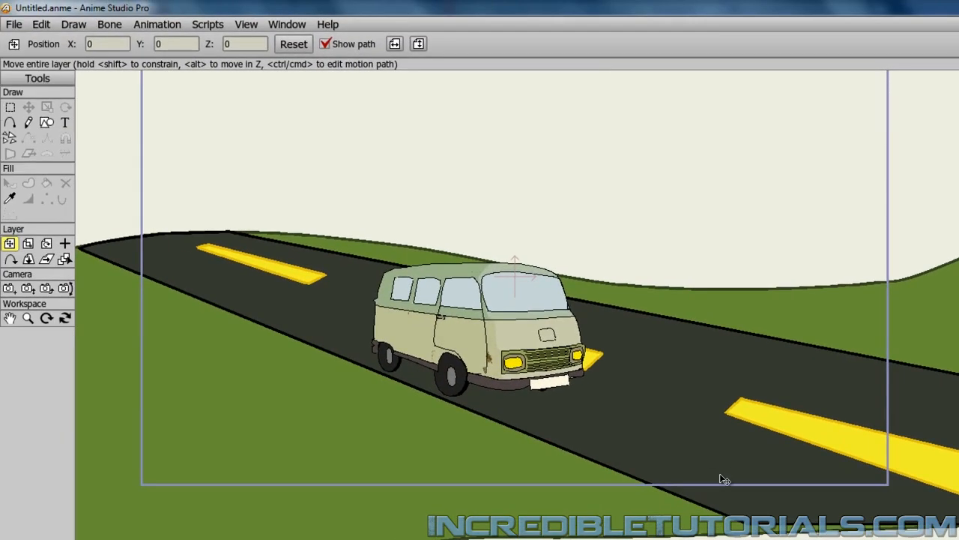
scroll(725, 480, down, 1)
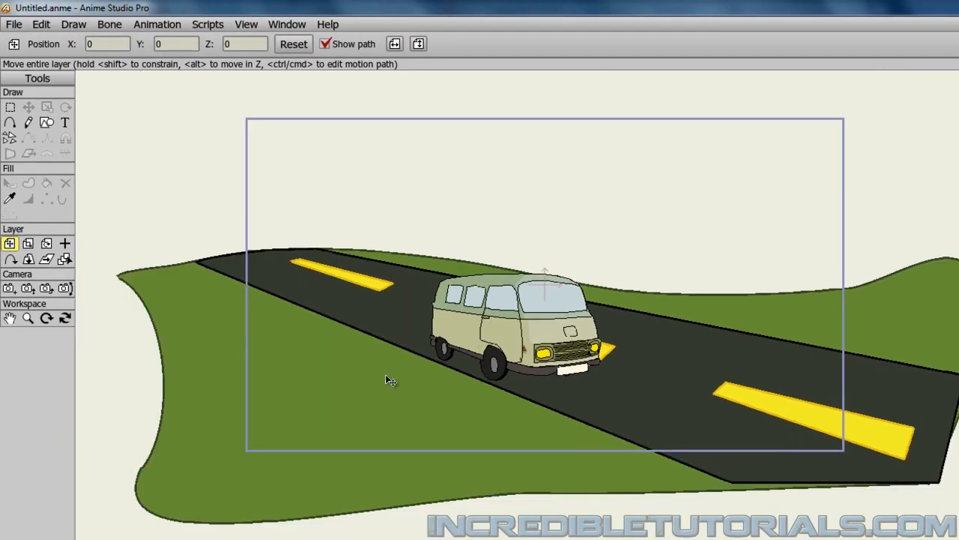
Step: Draw a closed, tapering four-sided strip along the van side of the road, from the road's far corner to past its near corner
click(9, 138)
click(10, 122)
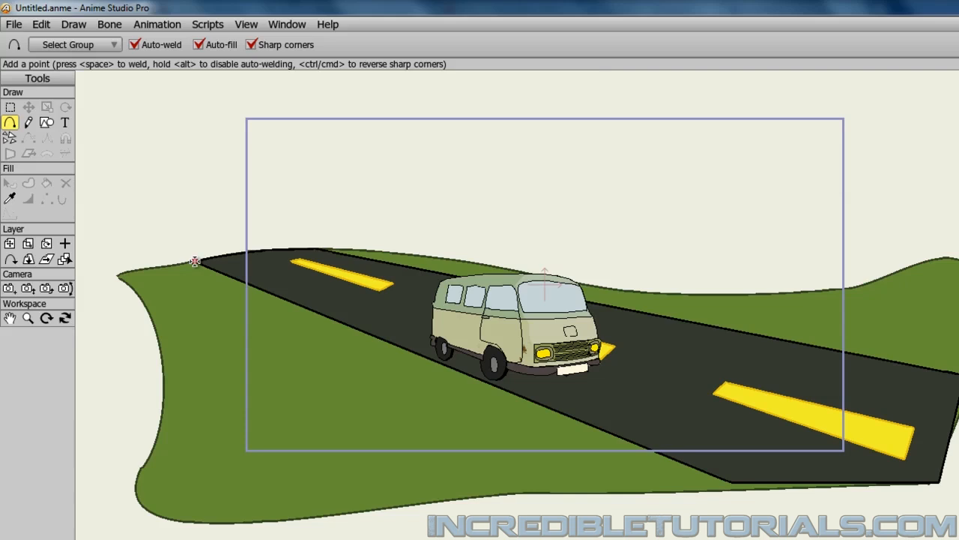
drag(195, 262, 690, 514)
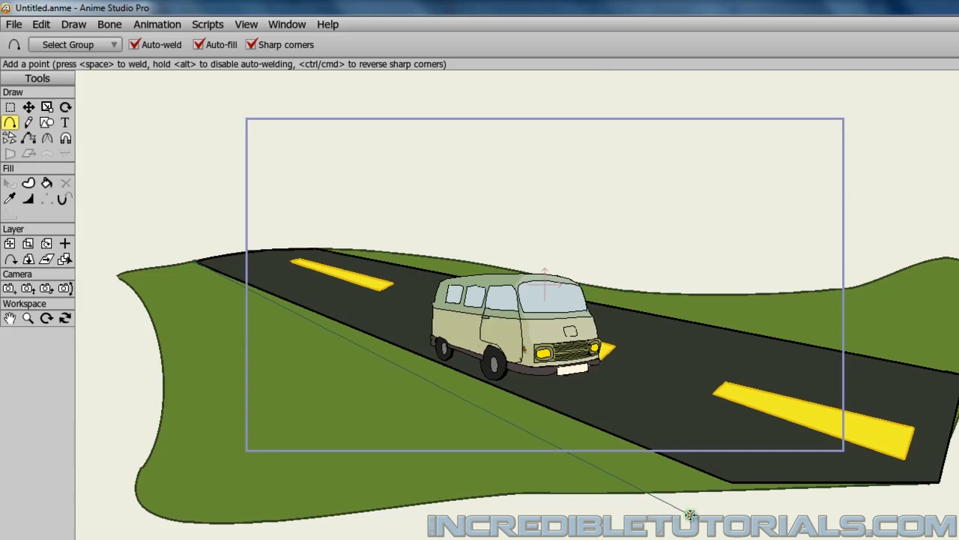
mouse_move(689, 515)
mouse_down()
mouse_move(770, 512)
mouse_move(625, 408)
mouse_move(245, 264)
mouse_move(195, 261)
mouse_up()
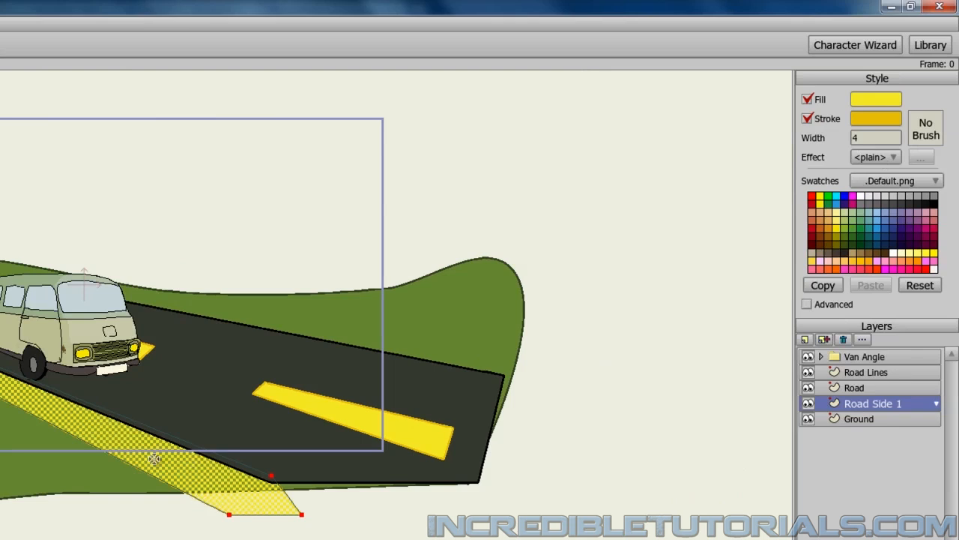
Step: Apply the Gradient effect to the new roadside strip, leaving the gradient's colours at their defaults
scroll(83, 436, up, 1)
drag(79, 434, 154, 399)
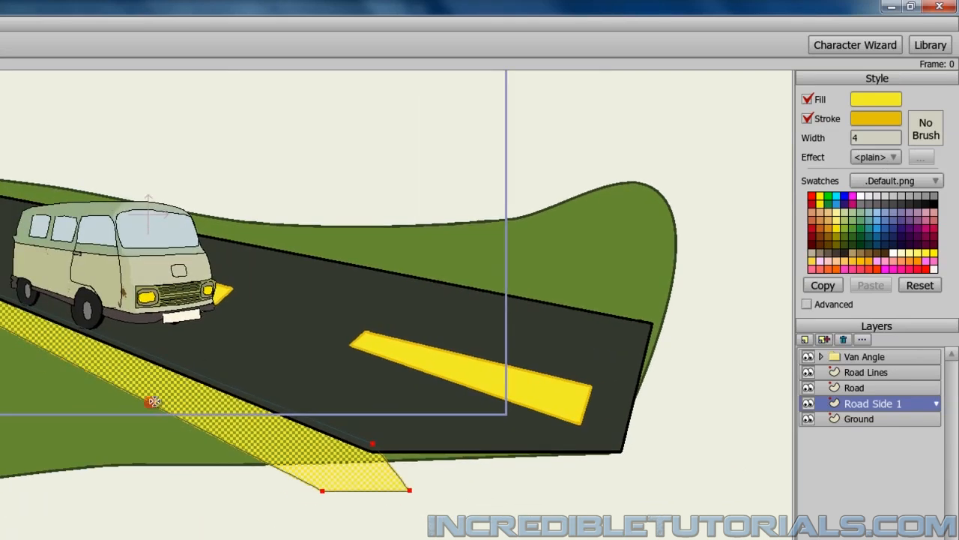
click(893, 157)
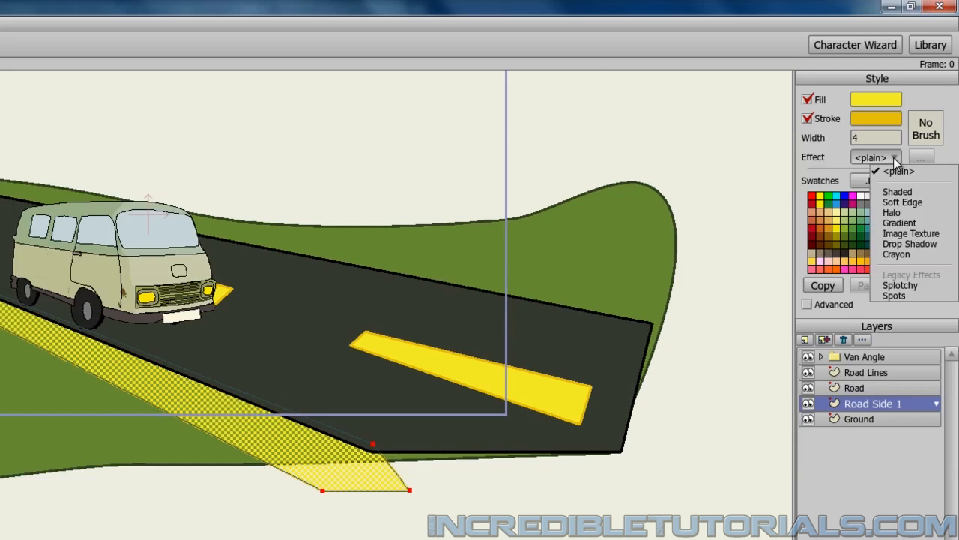
click(902, 224)
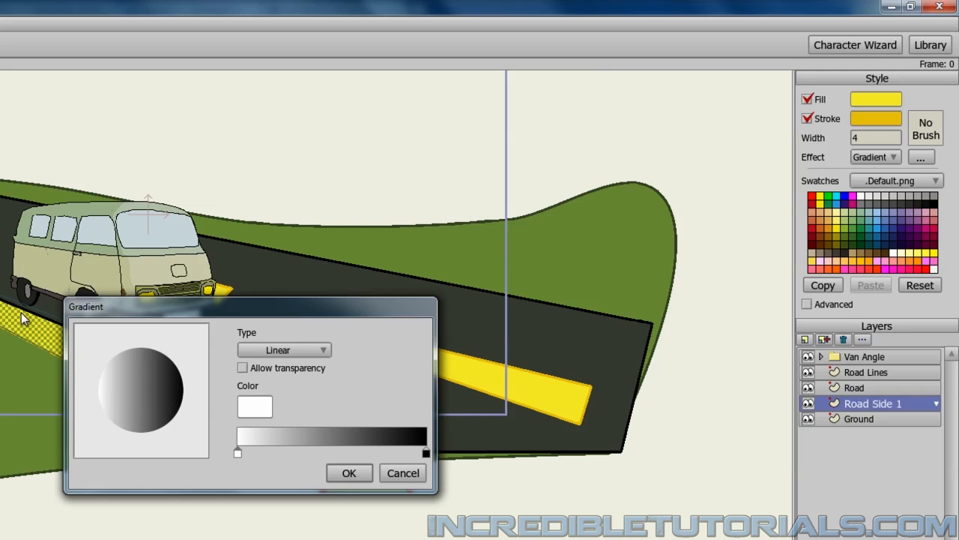
double_click(238, 452)
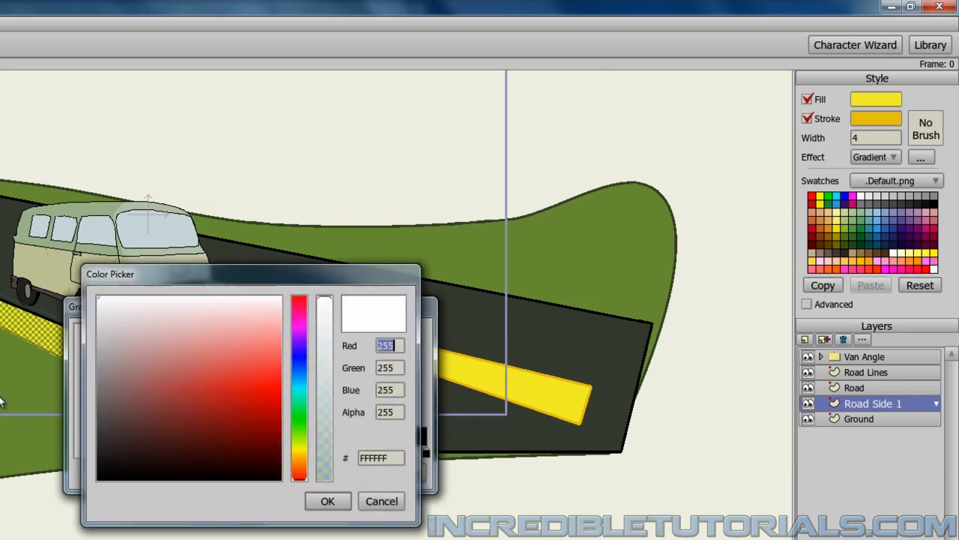
click(383, 502)
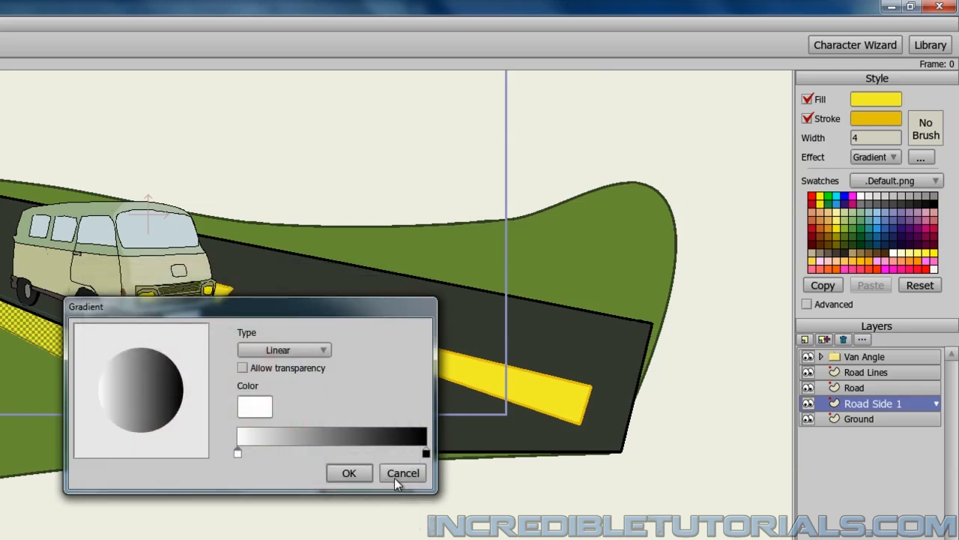
click(398, 475)
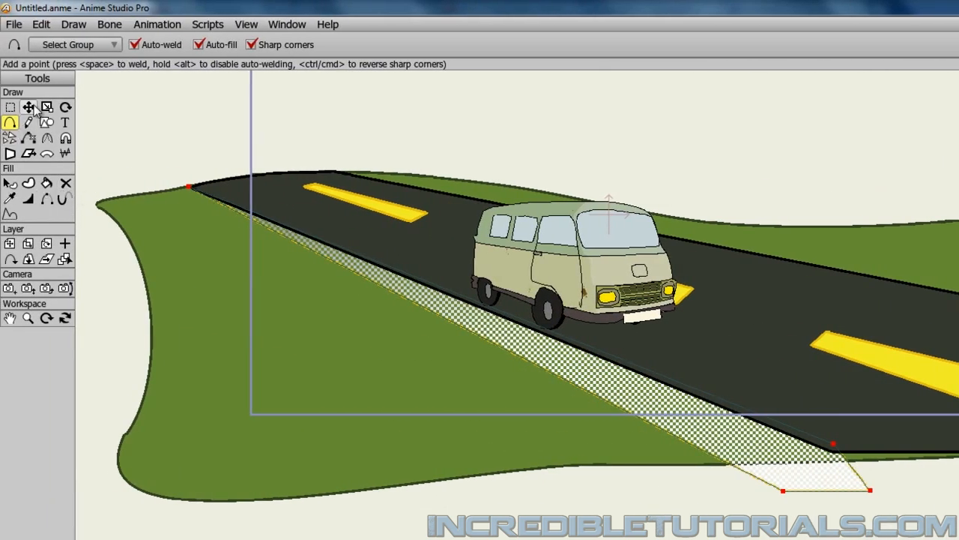
Step: Sample the ground's green with the eyedropper and copy its hex code 71983E
click(32, 109)
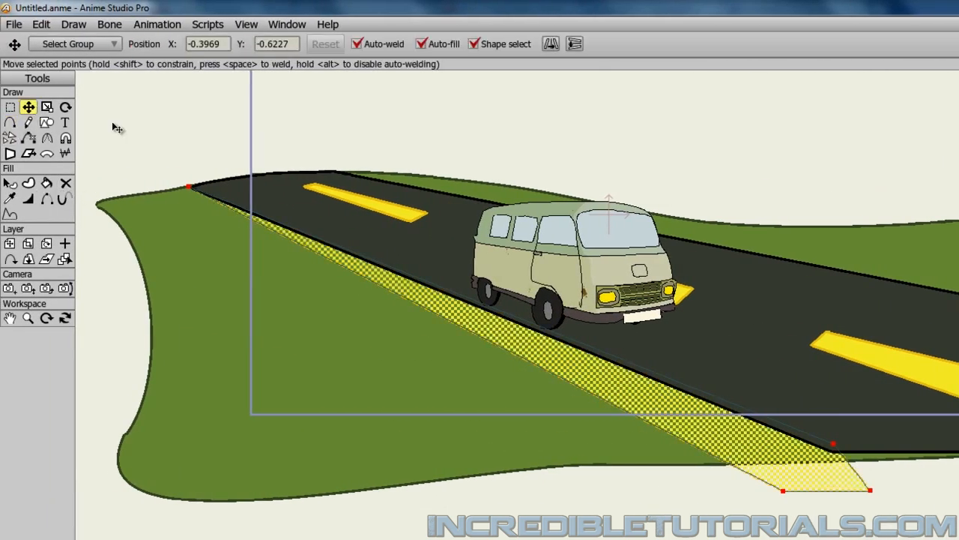
click(10, 198)
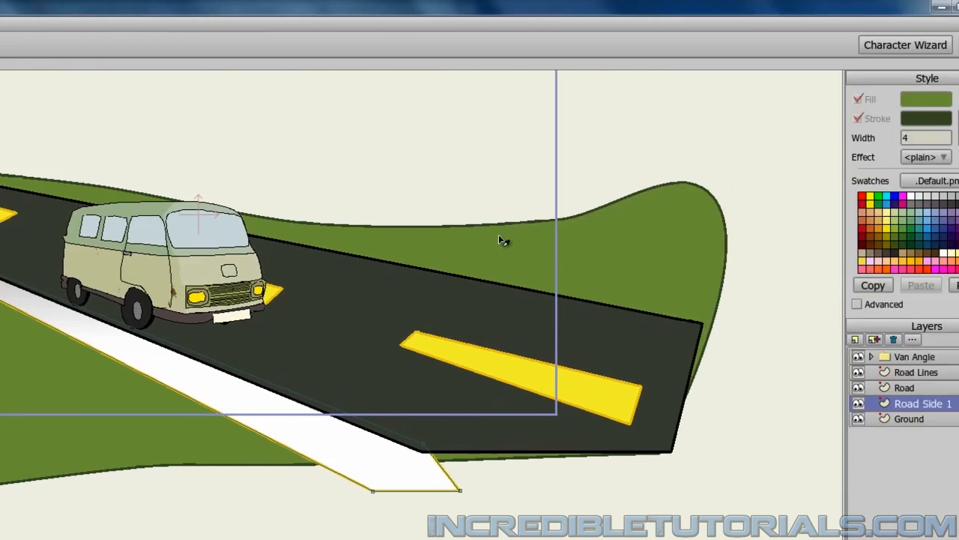
click(875, 98)
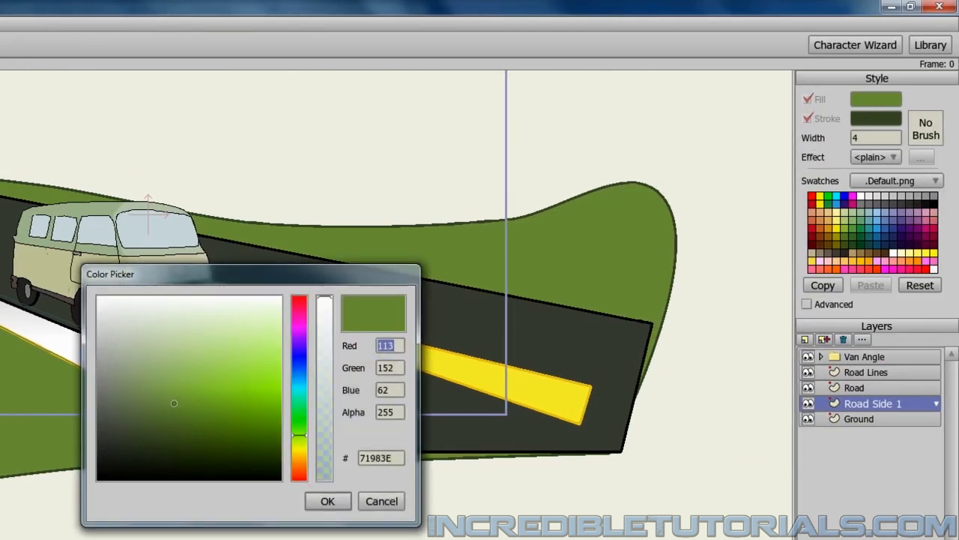
double_click(377, 460)
key(ctrl+c)
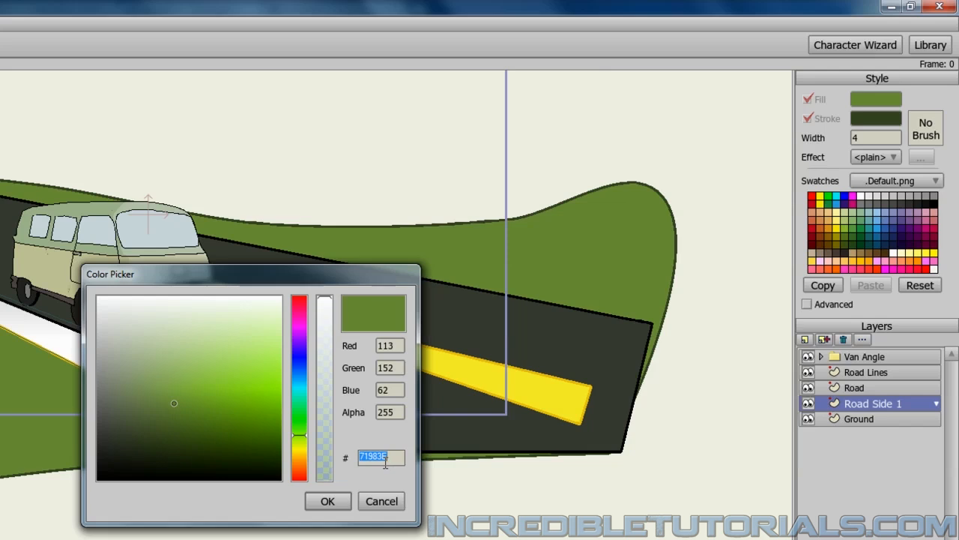
click(322, 501)
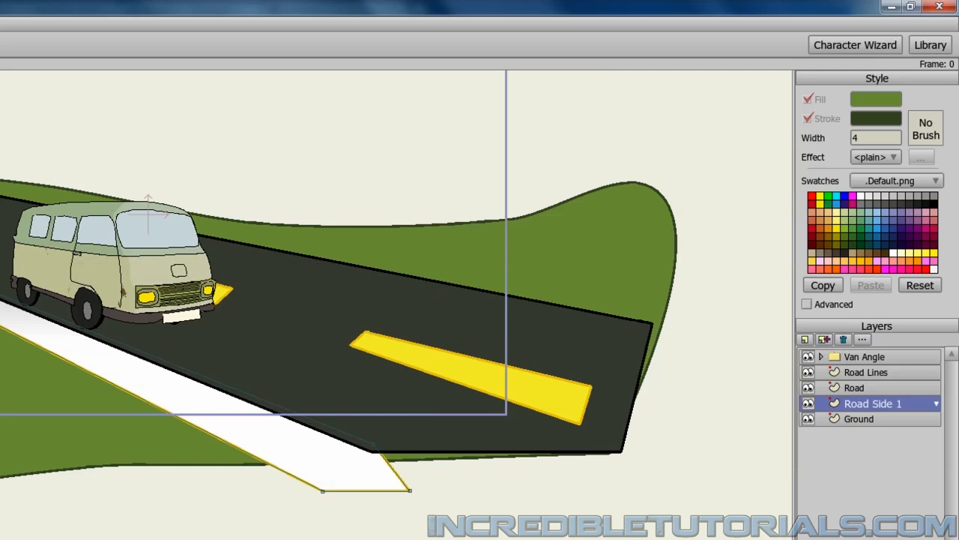
Step: Set the start colour of the roadside strip's linear gradient to the copied ground green, 71983E
click(50, 341)
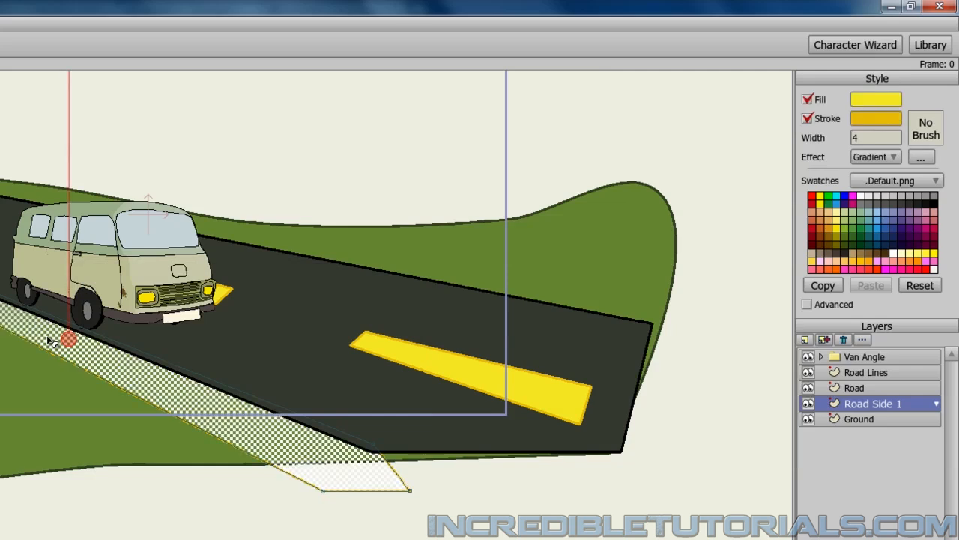
click(923, 160)
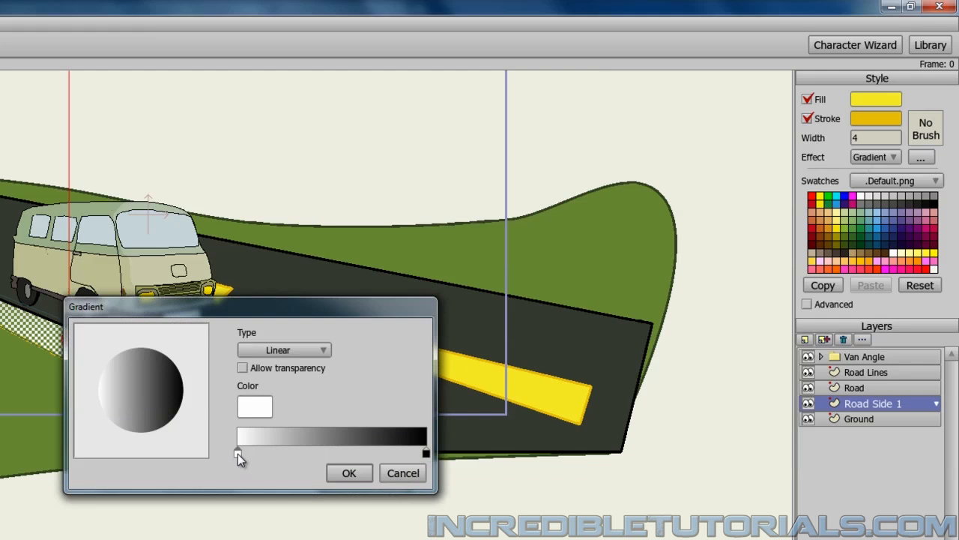
double_click(238, 454)
double_click(393, 458)
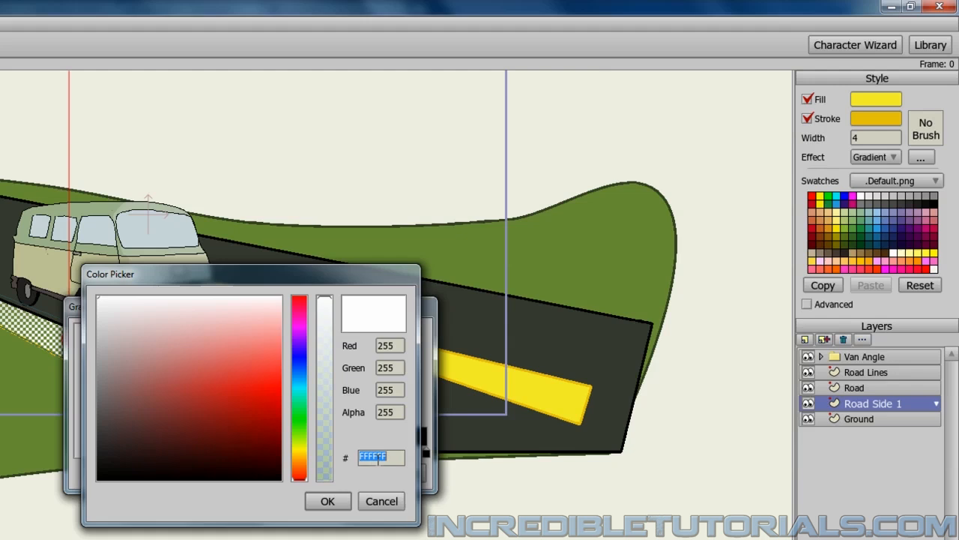
key(ctrl+v)
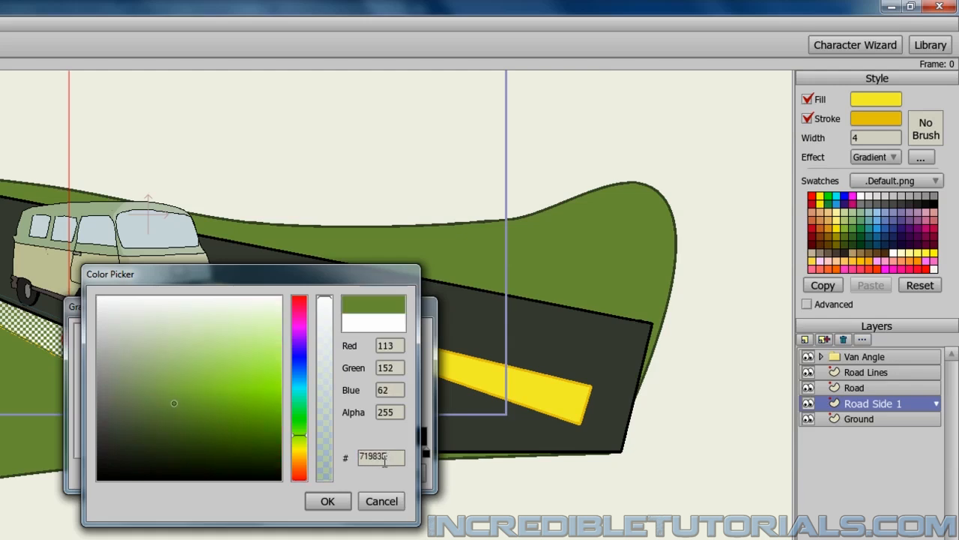
click(328, 502)
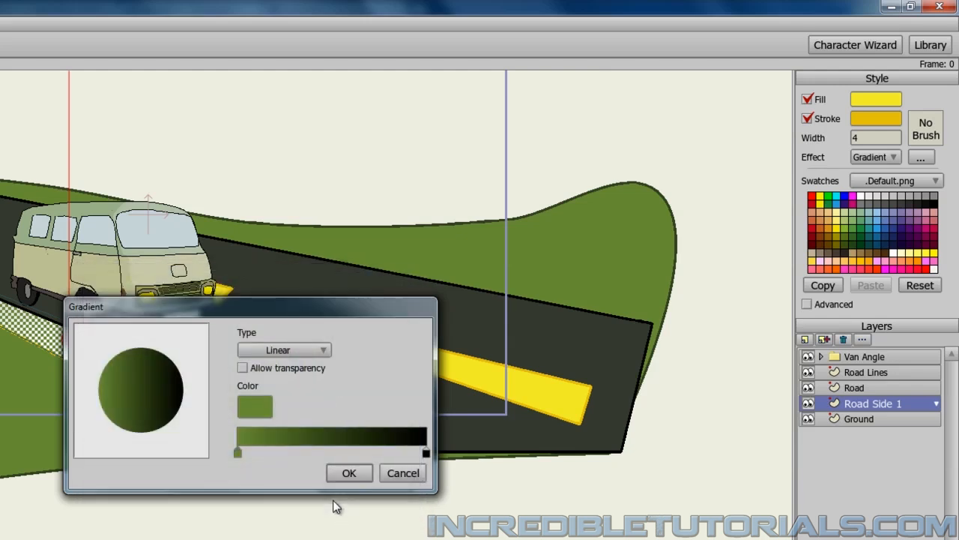
Step: Set the gradient's end colour to dark brown 5F4C3F and apply the gradient to the strip
double_click(425, 453)
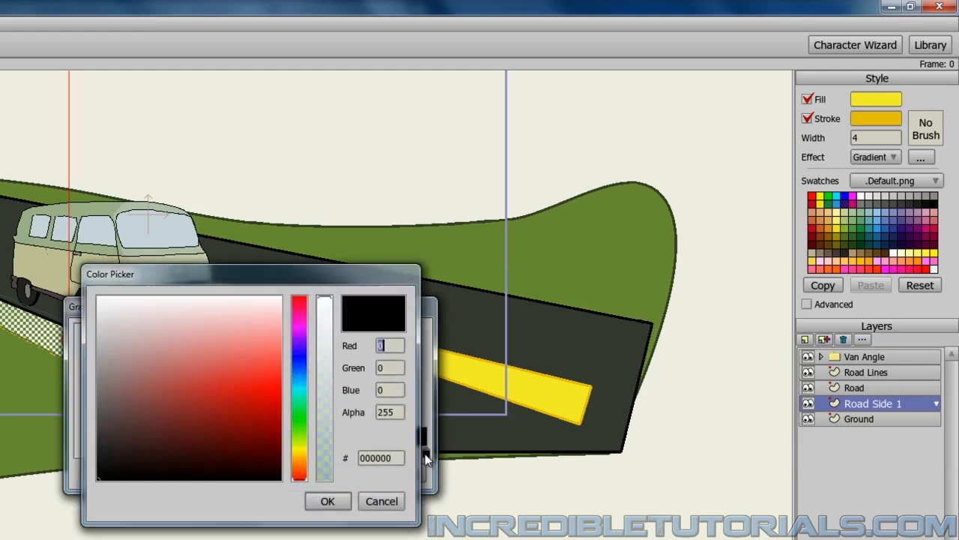
click(299, 472)
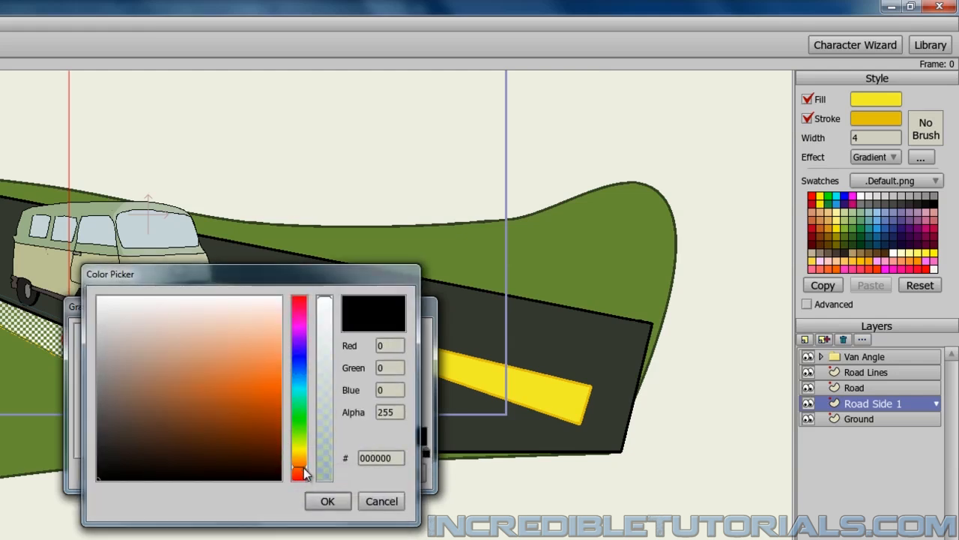
click(128, 395)
mouse_move(127, 396)
mouse_down()
mouse_move(115, 413)
mouse_move(115, 402)
mouse_move(136, 423)
mouse_up()
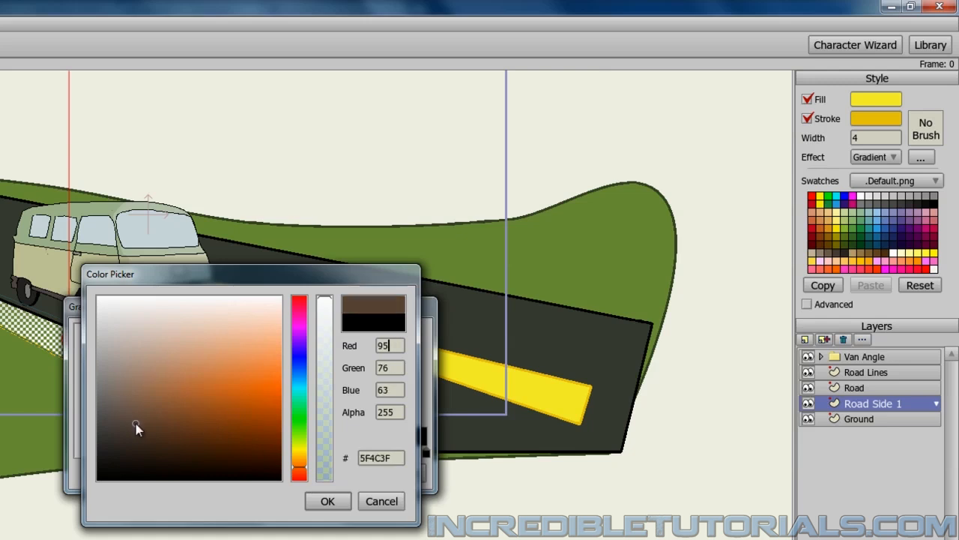
click(328, 500)
click(349, 473)
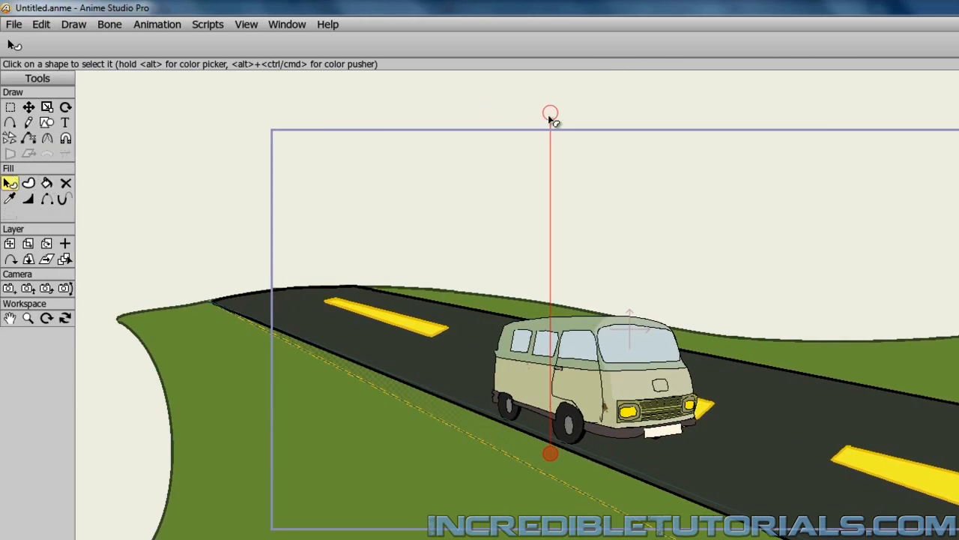
Step: Reposition both gradient handles so the strip fades from brown at the road edge to green at its outer edge
drag(552, 114, 553, 454)
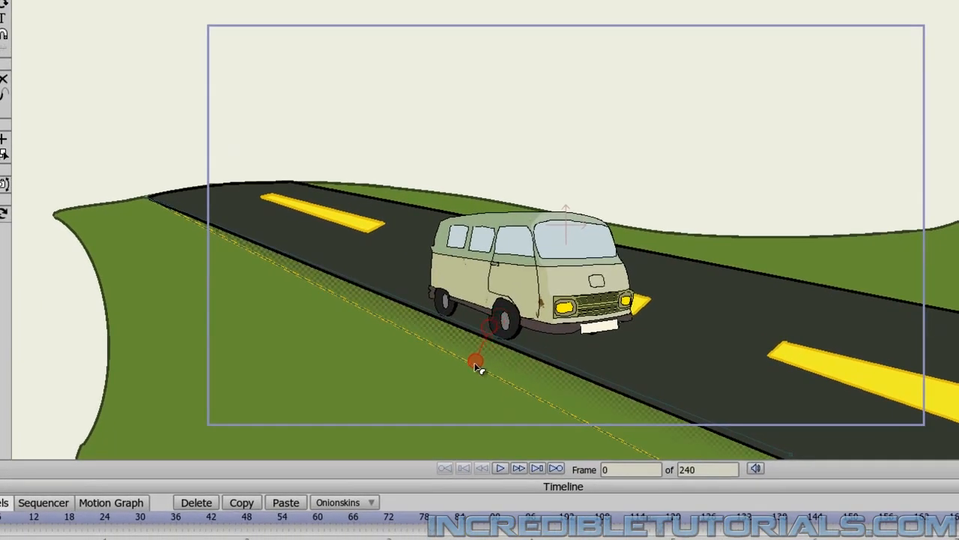
drag(480, 360, 477, 361)
drag(493, 326, 493, 331)
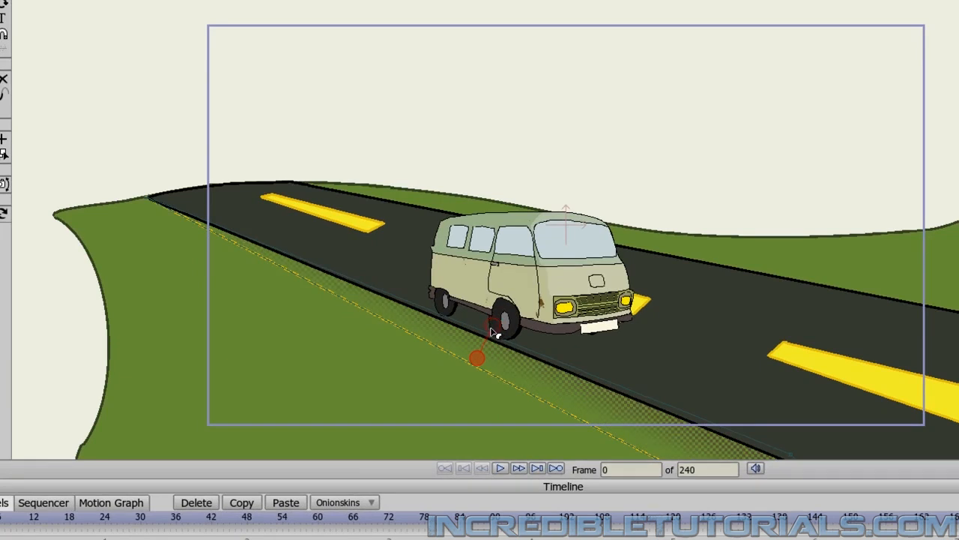
drag(478, 359, 478, 370)
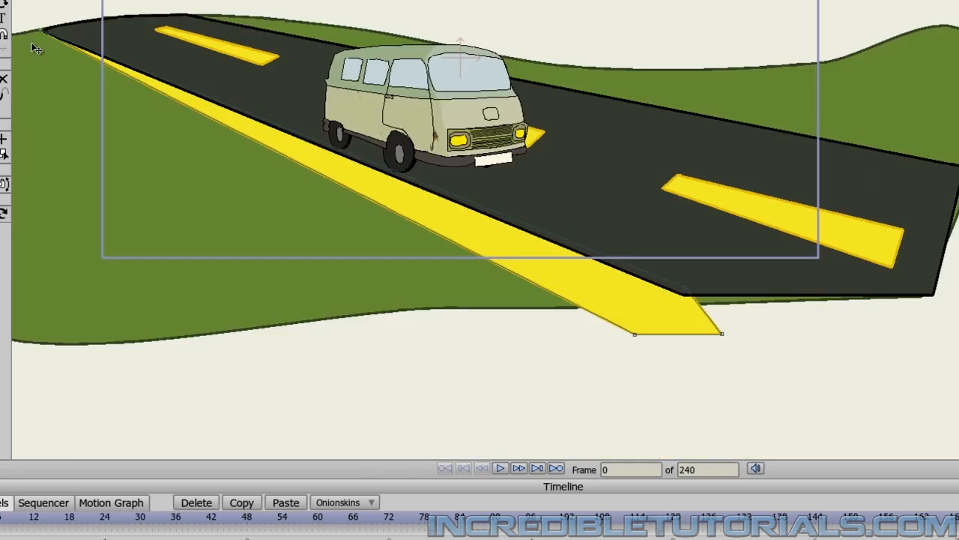
Step: Select the roadside strip and turn off its stroke
drag(31, 42, 152, 155)
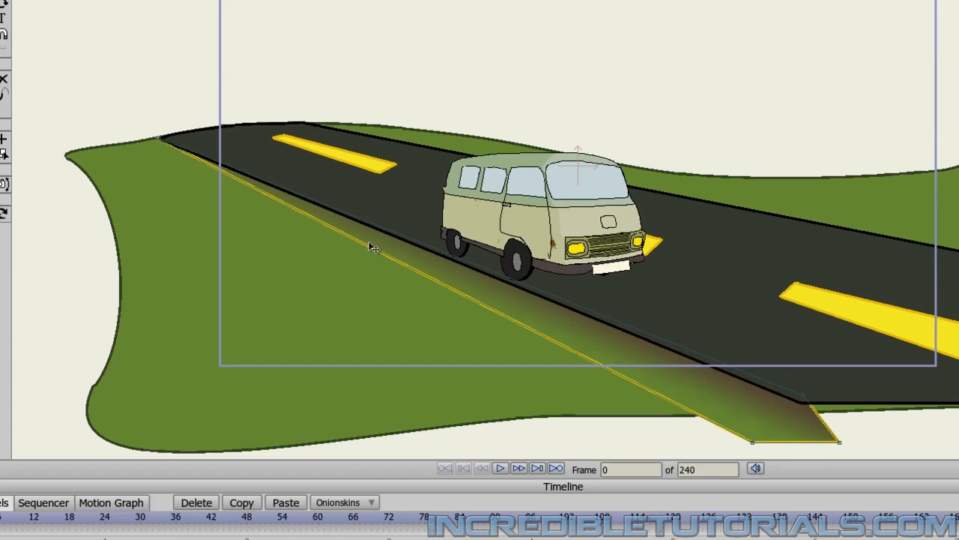
click(428, 281)
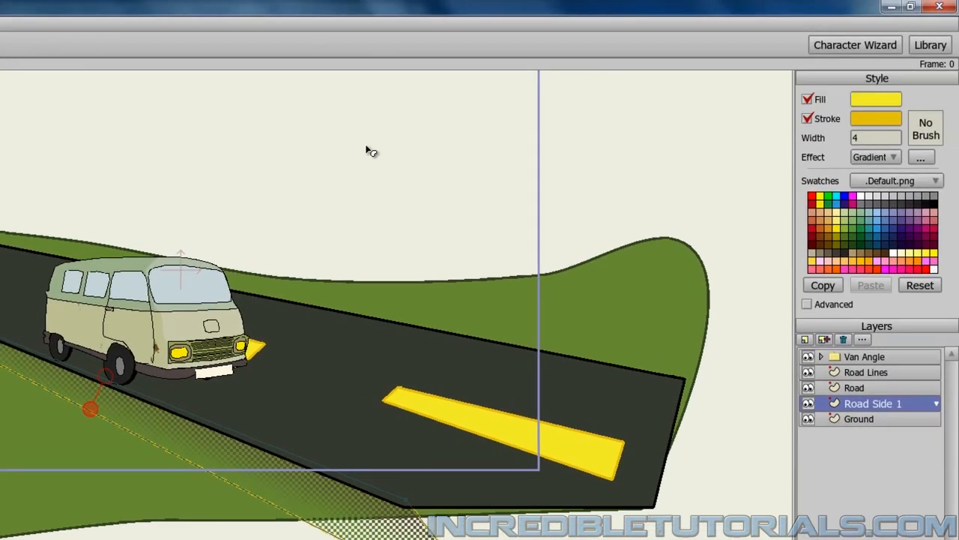
click(806, 119)
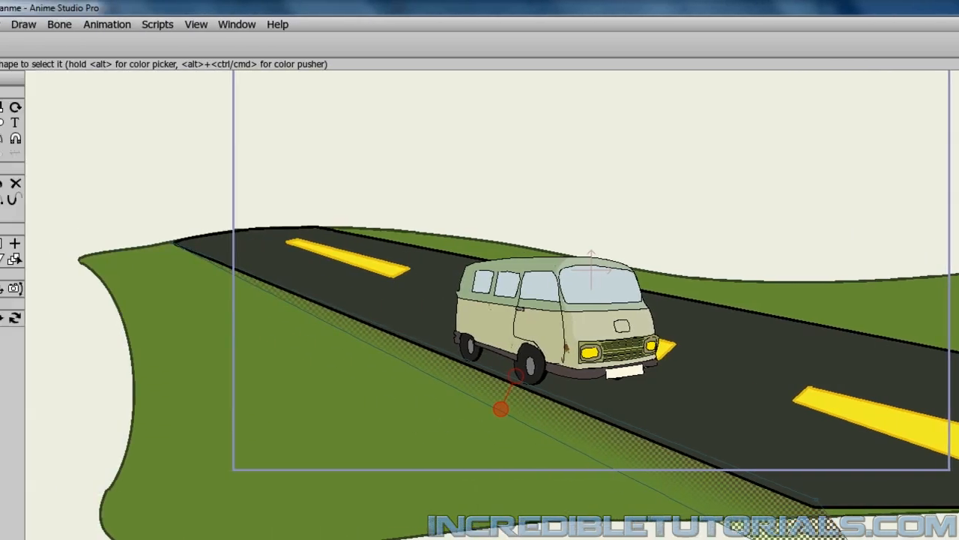
Step: Render a preview of the current frame to check the roadside gradient, and close the preview
key(t)
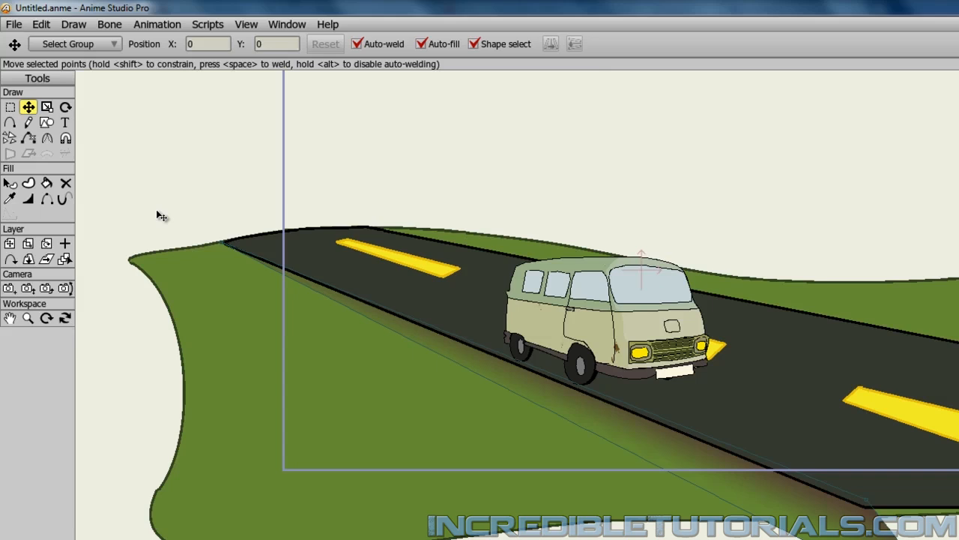
key(ctrl+r)
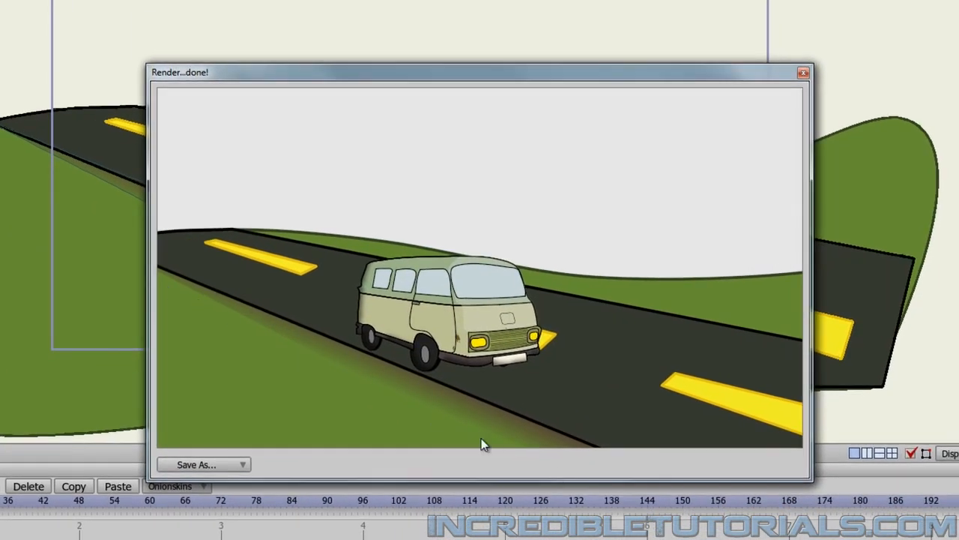
click(804, 73)
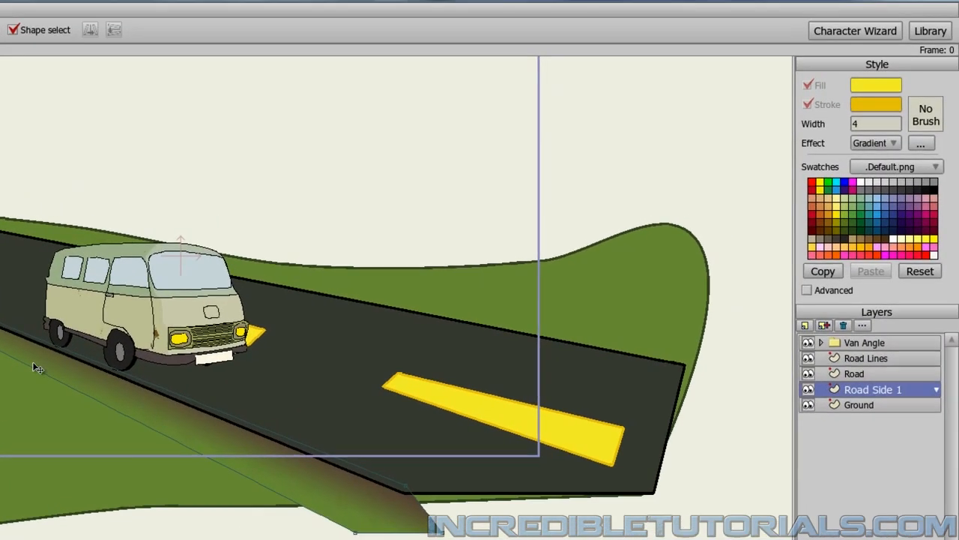
Step: Add a vector layer named Road Side 2 directly above the Road Side 1 layer
click(806, 327)
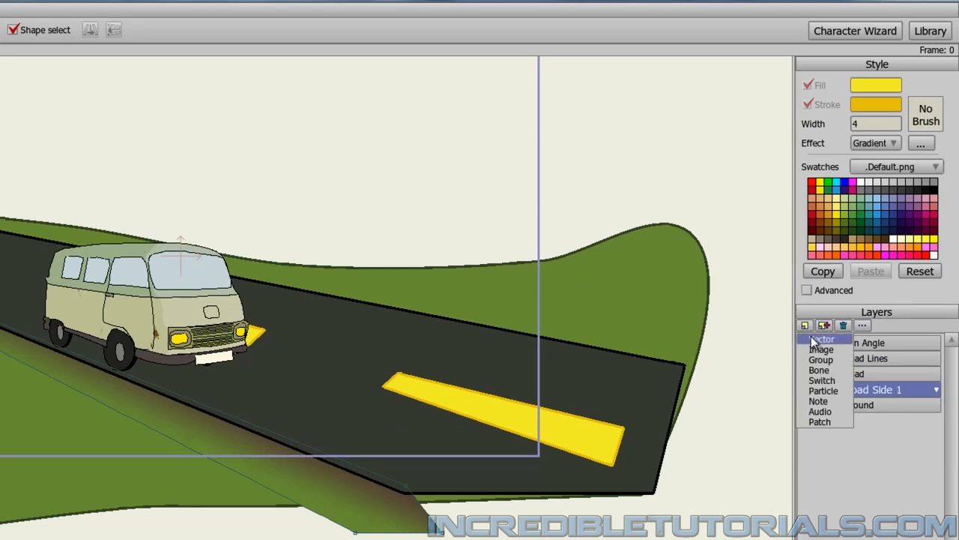
click(813, 341)
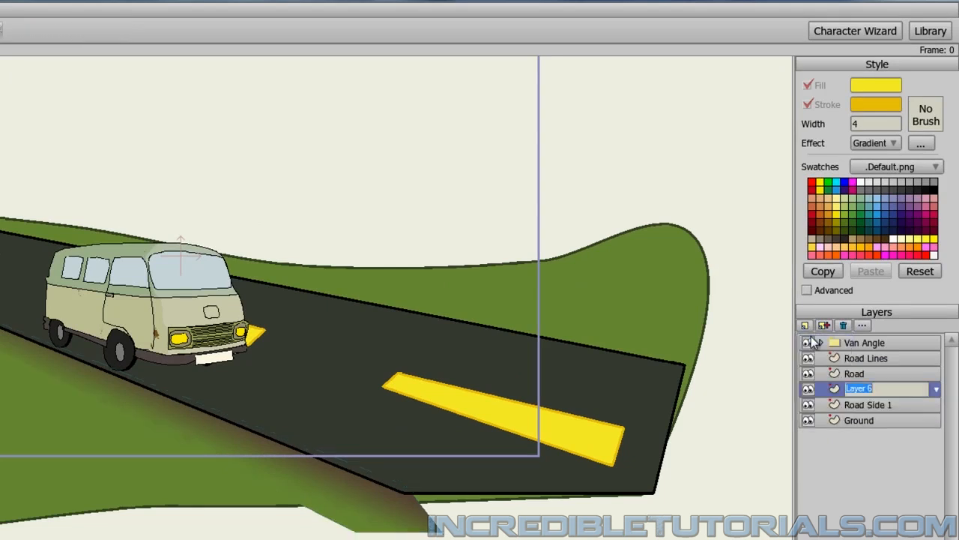
text(Road Side 2)
key(Return)
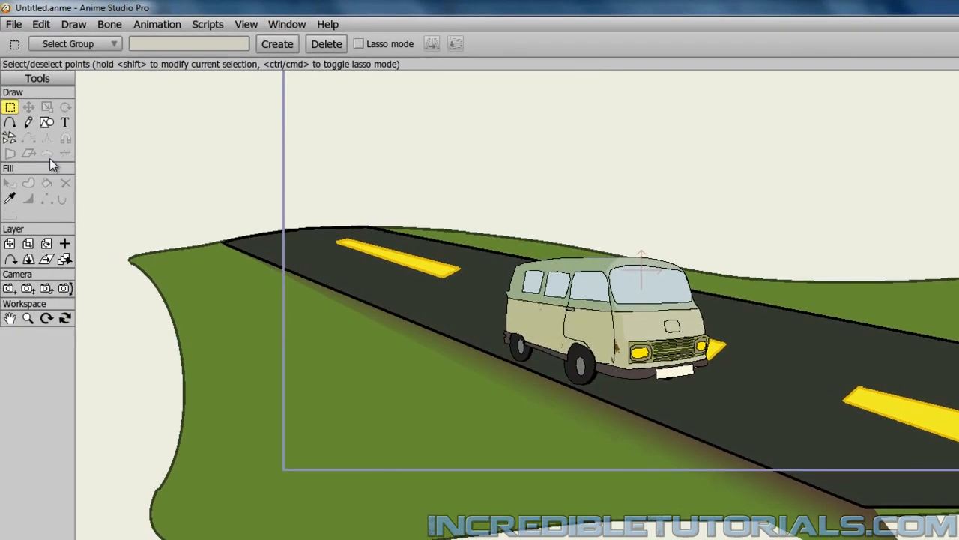
Step: Draw a closed four-point strip along the far edge of the road on Road Side 2 and turn off its stroke
click(10, 200)
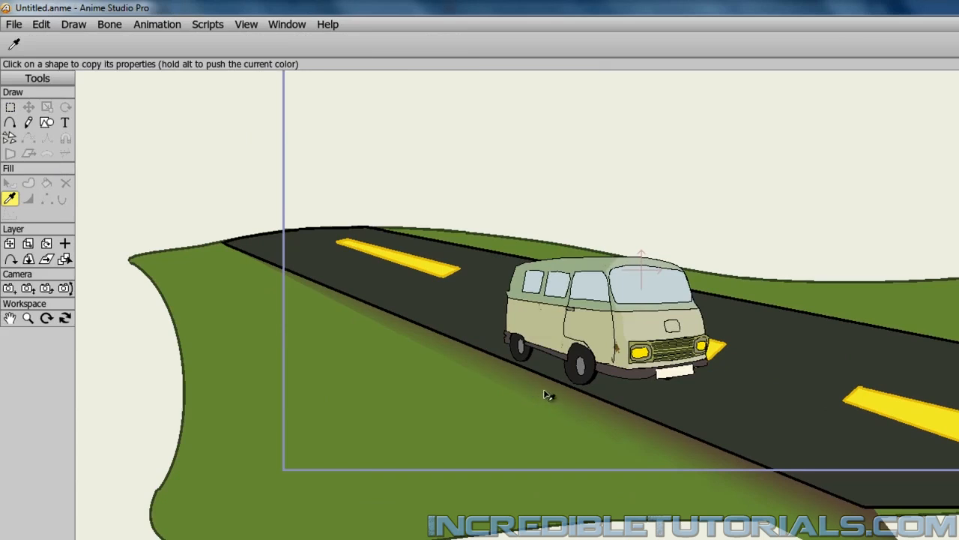
click(10, 123)
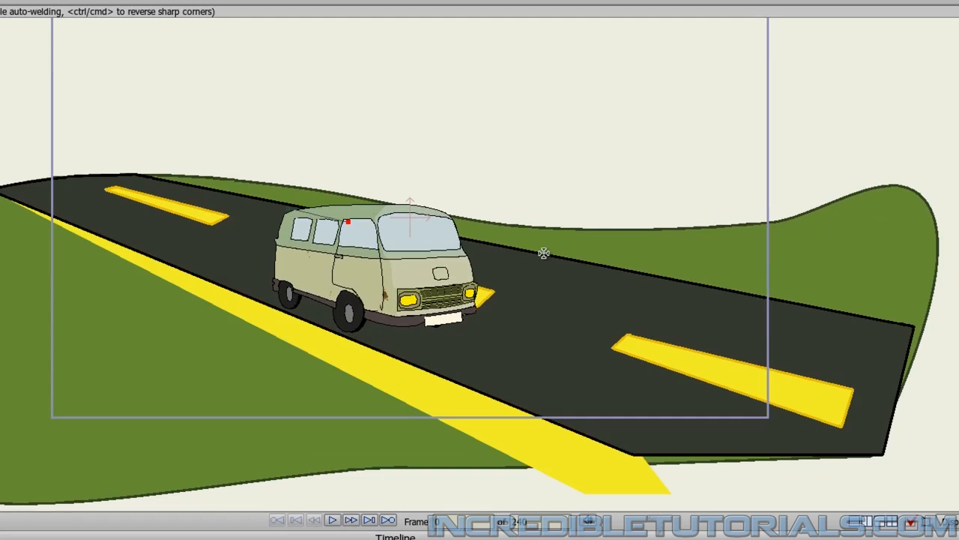
mouse_move(361, 219)
mouse_down()
mouse_move(926, 309)
mouse_move(914, 345)
mouse_up()
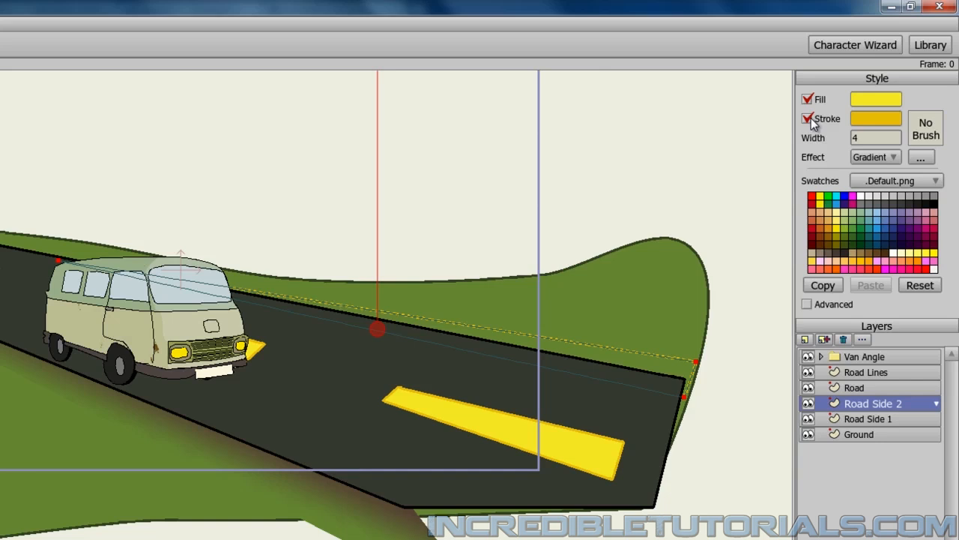
click(807, 119)
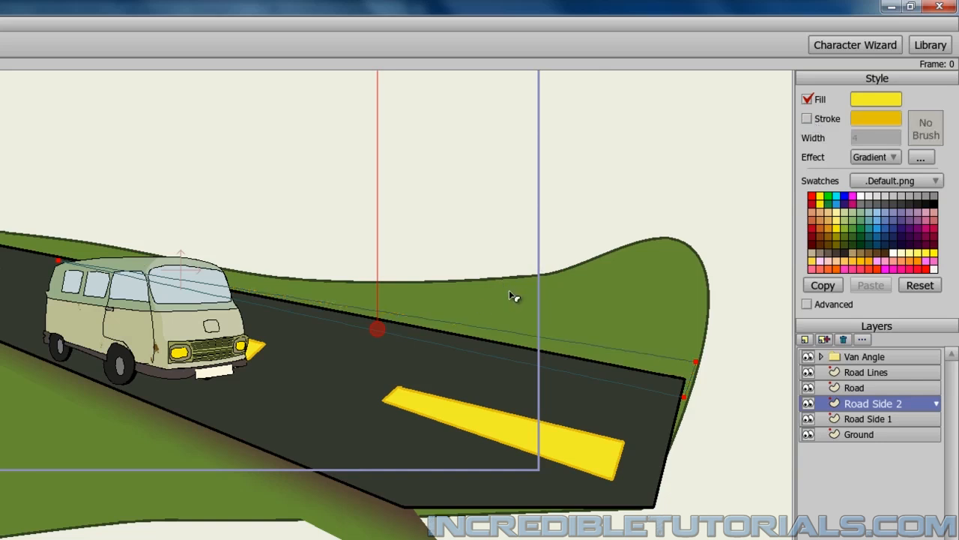
Step: Reposition both gradient handles of the far roadside strip so it fades from brown at the road edge to green outward
drag(482, 291, 424, 334)
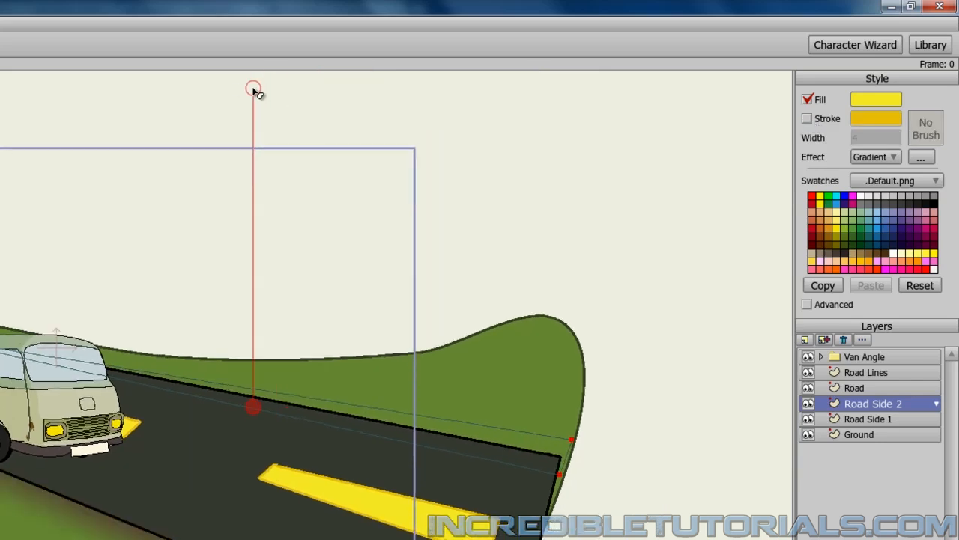
mouse_move(256, 124)
mouse_down()
mouse_move(257, 374)
mouse_move(261, 360)
mouse_move(264, 375)
mouse_move(283, 376)
mouse_move(258, 380)
mouse_up()
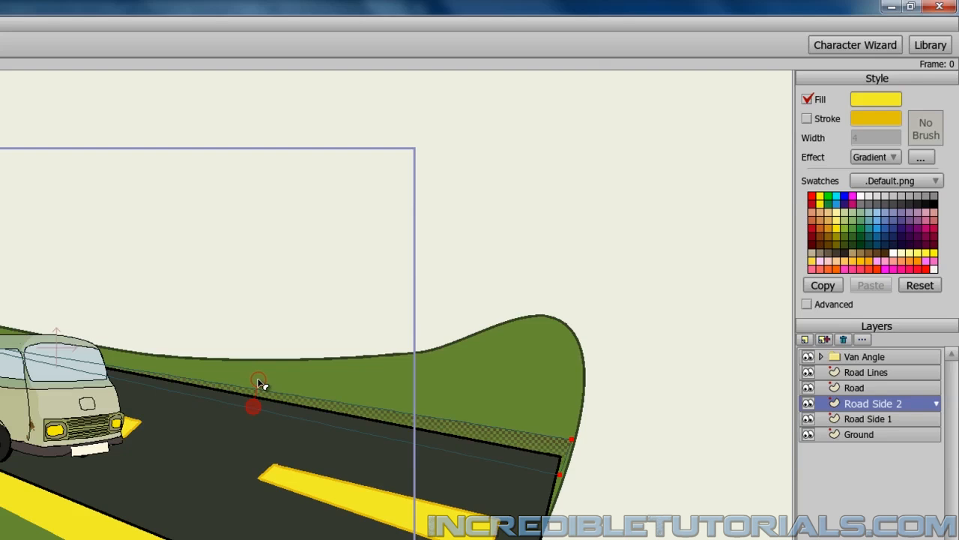
click(589, 328)
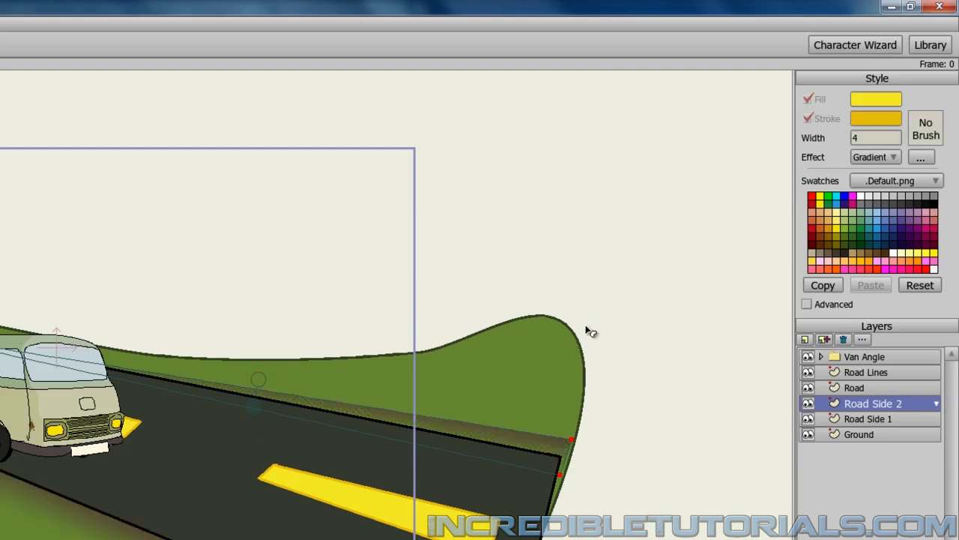
click(255, 409)
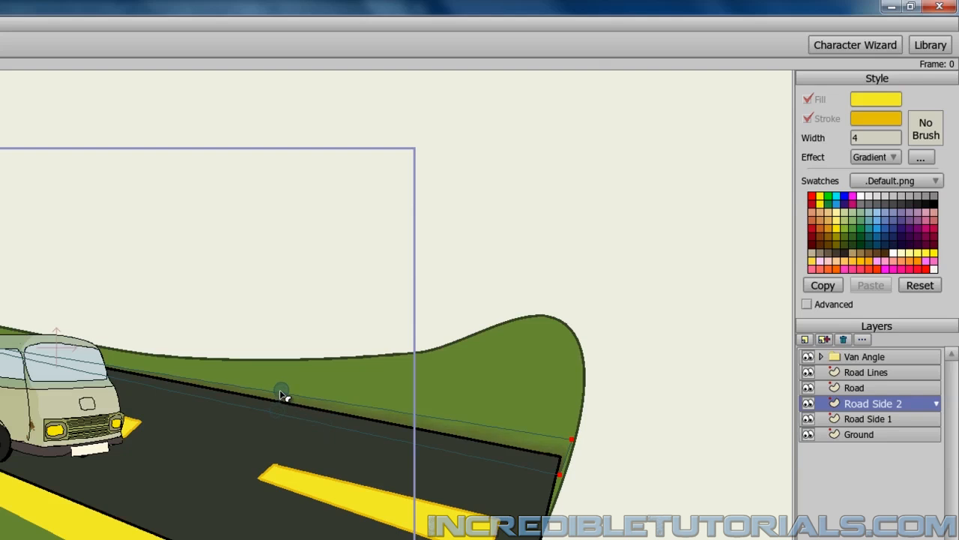
drag(298, 400, 299, 422)
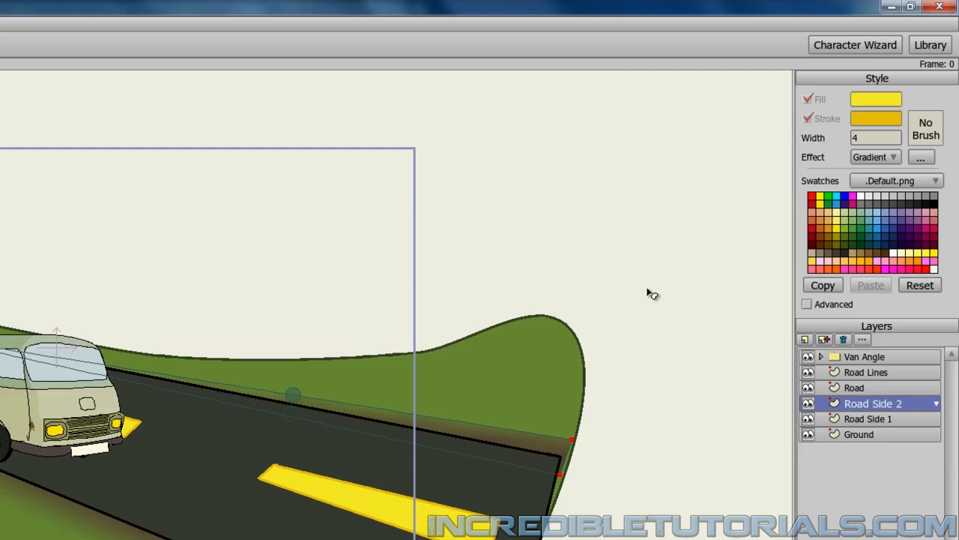
click(295, 397)
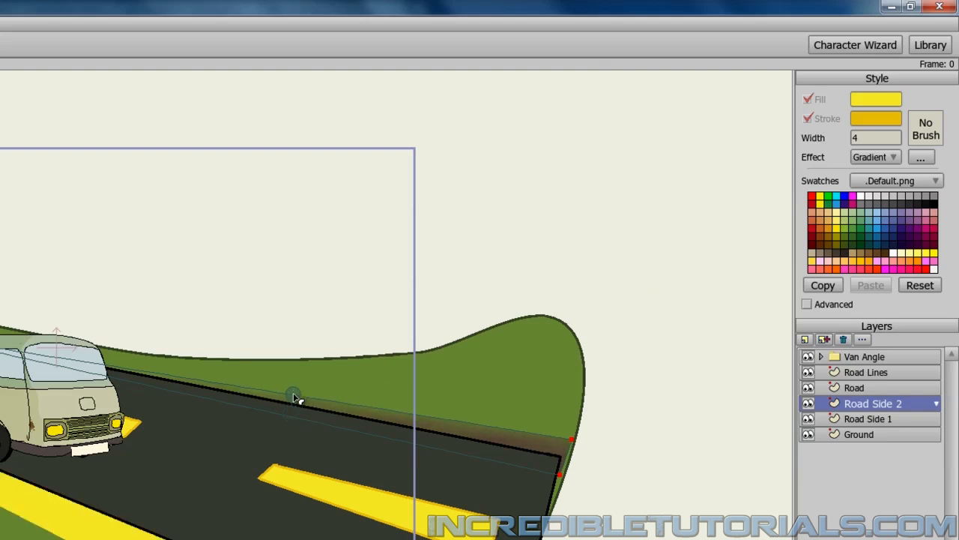
drag(295, 397, 276, 392)
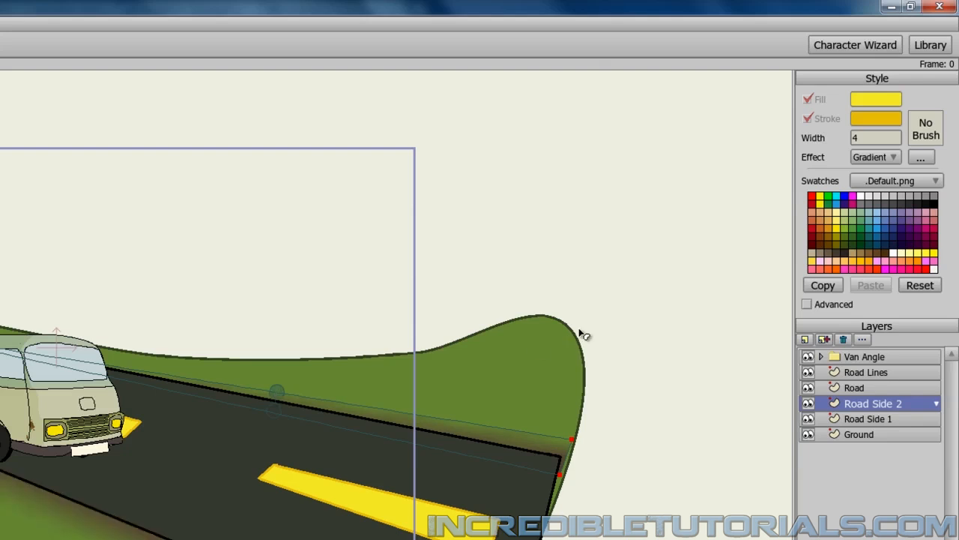
Step: Preview the current frame, fine-tune the far strip's gradient handle, and check the result in a second rendered preview
key(ctrl+r)
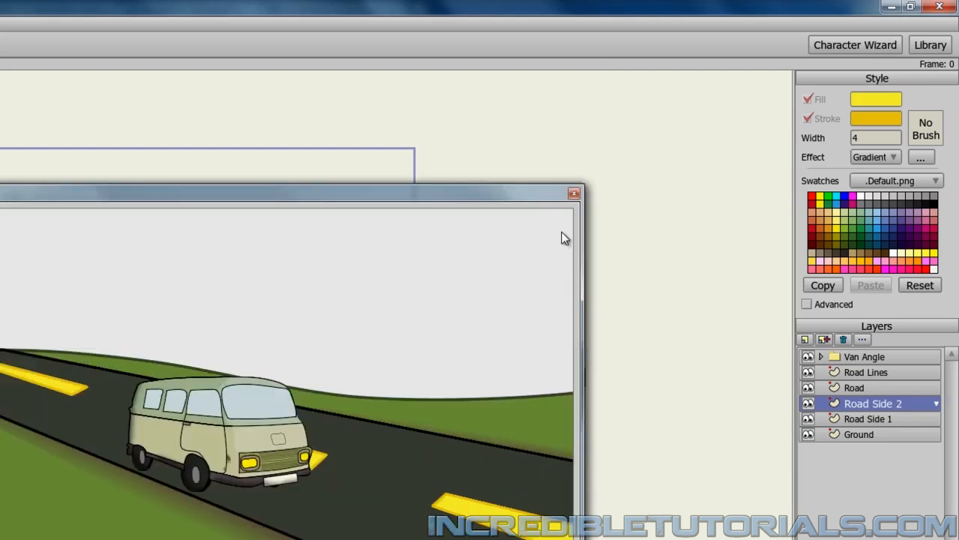
click(574, 197)
scroll(188, 443, up, 5)
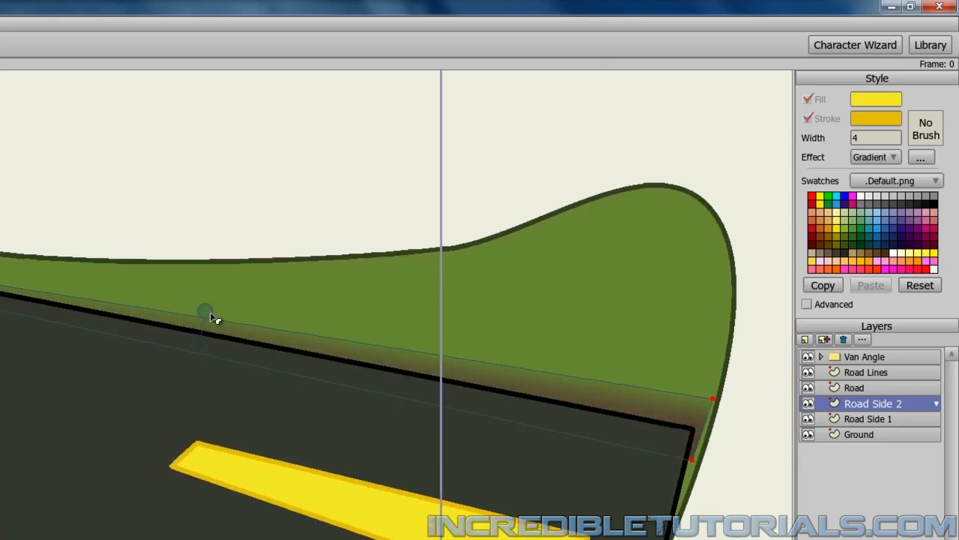
drag(214, 319, 199, 348)
key(ctrl+r)
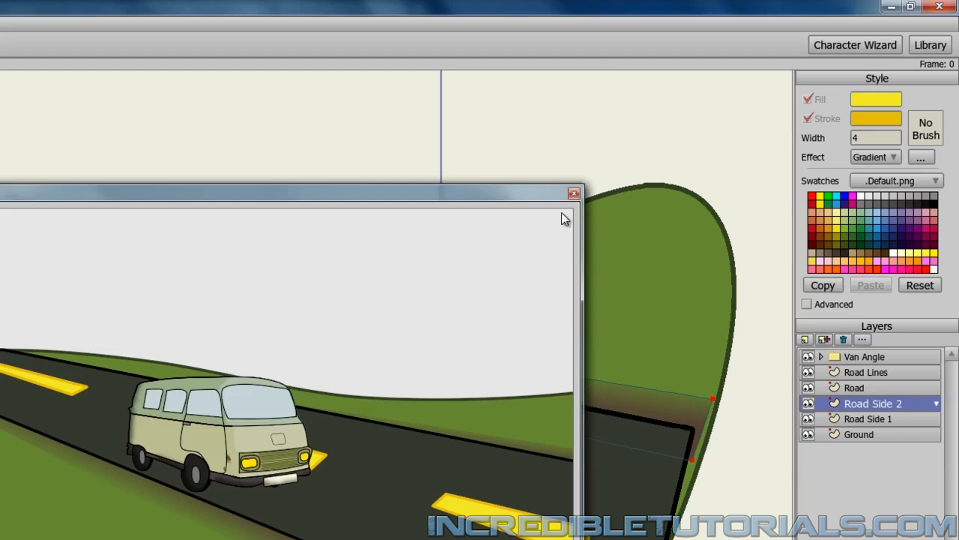
click(574, 193)
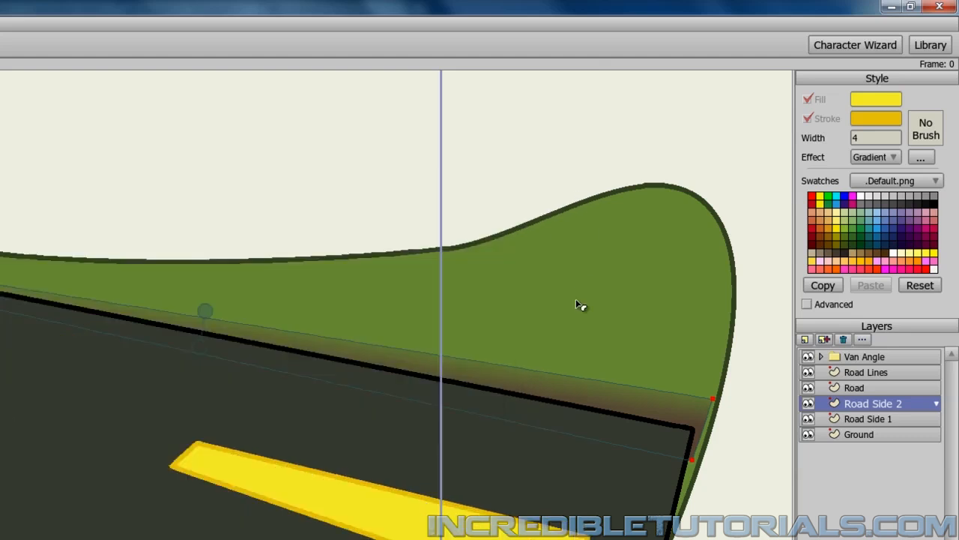
Step: Add a vector layer named Mountain Range 1 directly above the Road Side 2 layer
scroll(575, 304, down, 2)
scroll(510, 280, down, 3)
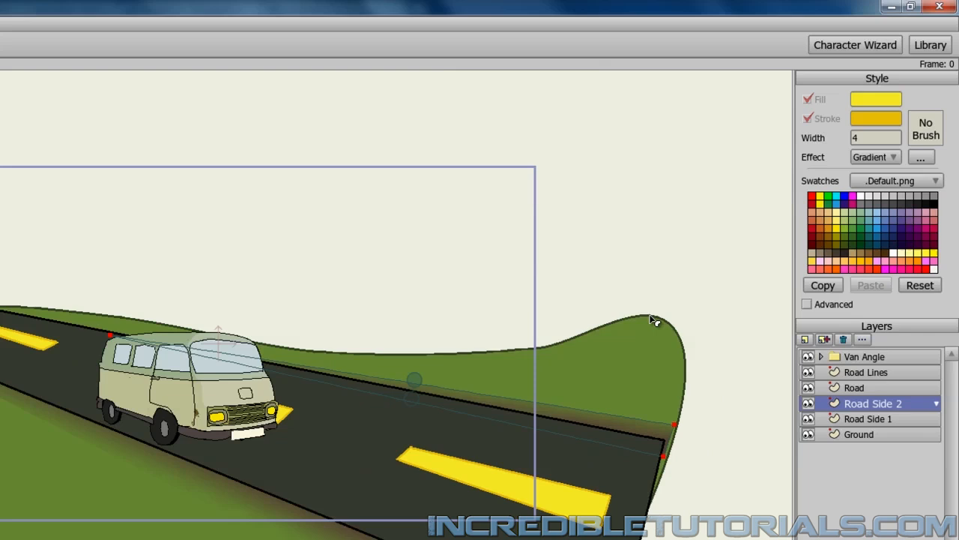
drag(646, 318, 599, 288)
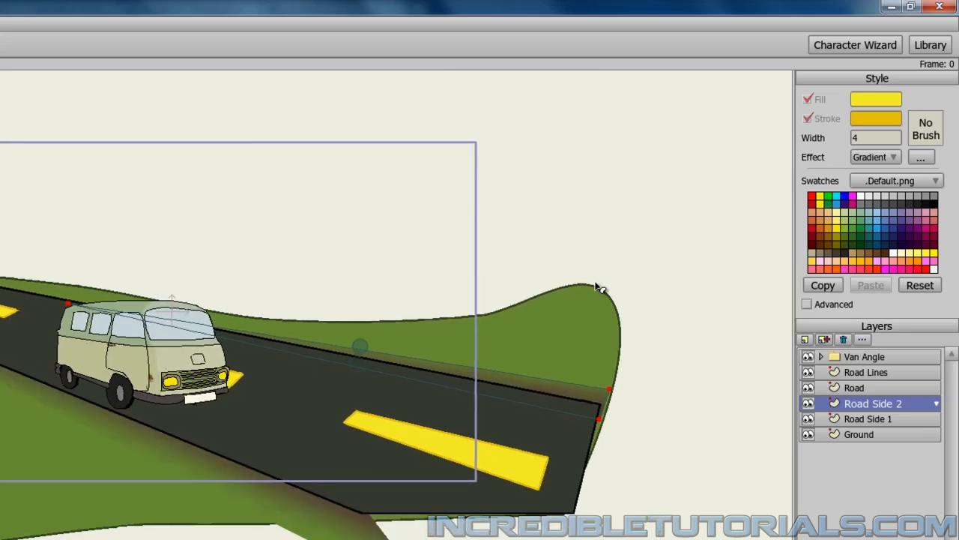
click(805, 340)
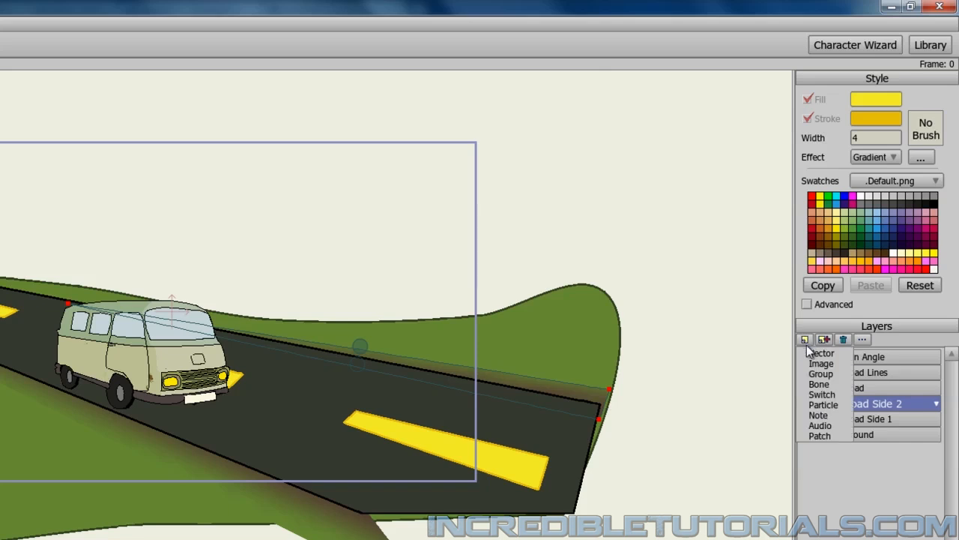
click(812, 353)
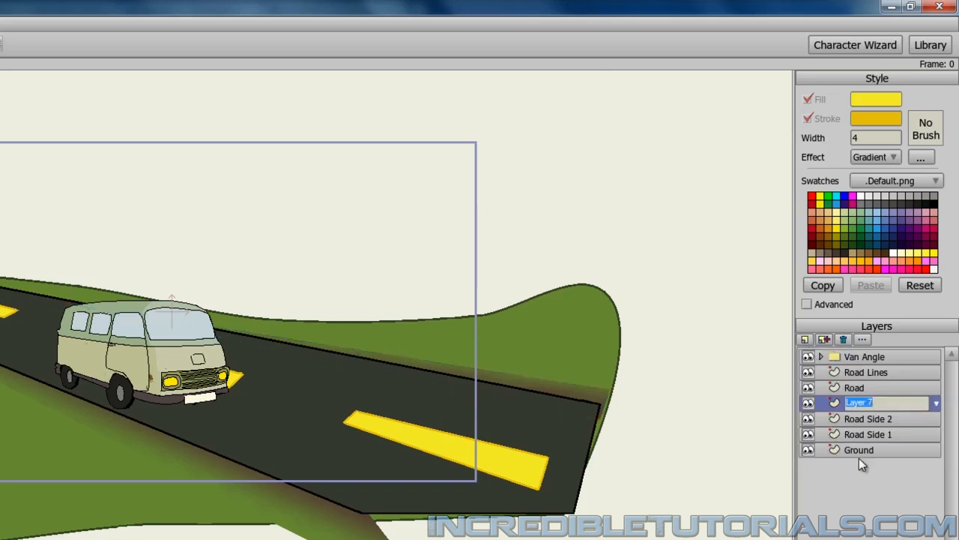
text(Mountain Range 1)
key(Return)
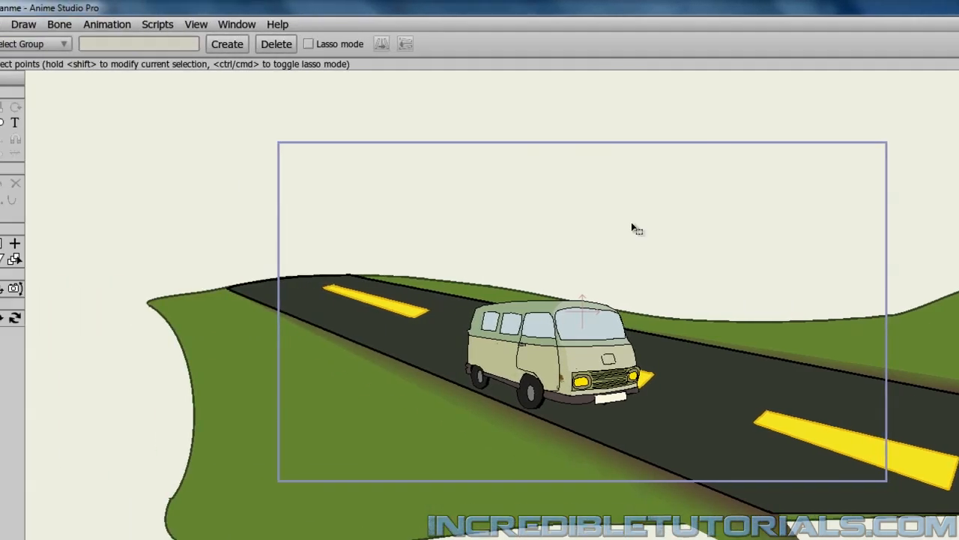
Step: Choose the Add Point tool and set the fill colour to a medium brown for the mountains
click(11, 124)
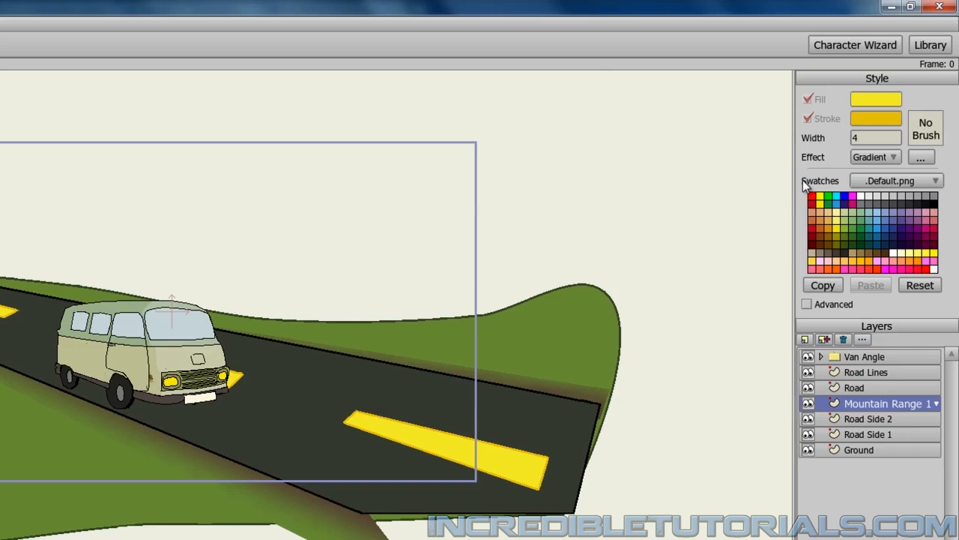
click(888, 105)
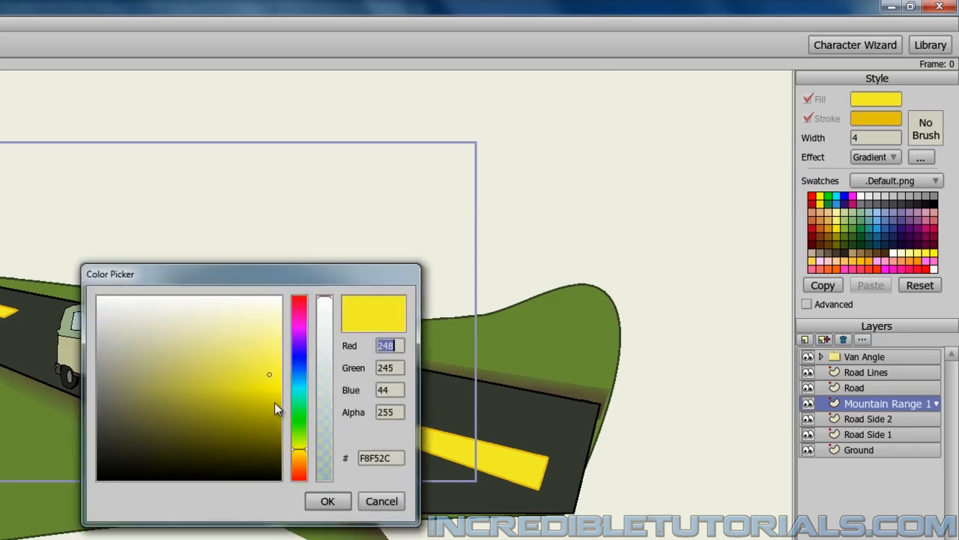
mouse_move(208, 450)
mouse_down()
mouse_move(110, 413)
mouse_move(132, 380)
mouse_move(117, 381)
mouse_up()
drag(293, 454, 303, 466)
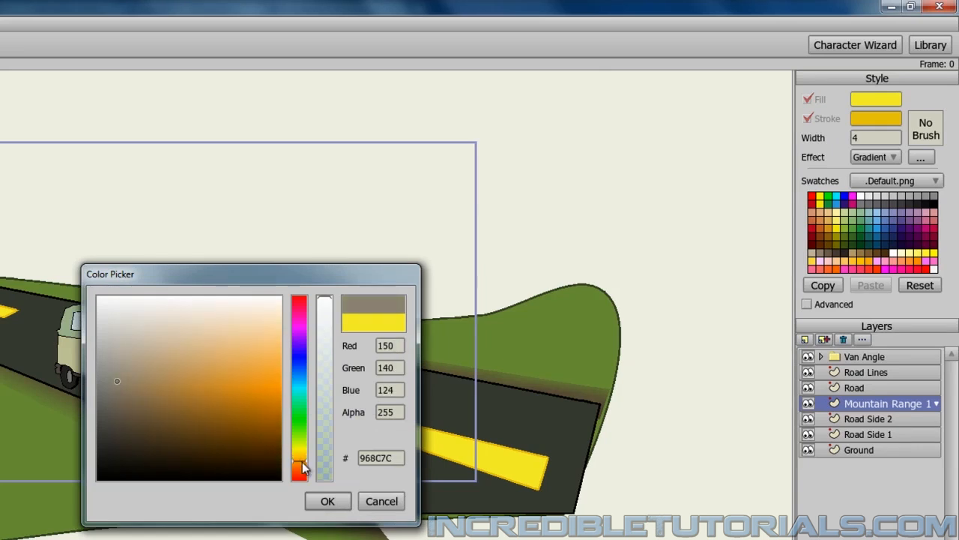
mouse_move(95, 395)
mouse_down()
mouse_move(160, 402)
mouse_move(149, 411)
mouse_move(278, 481)
mouse_up()
click(328, 501)
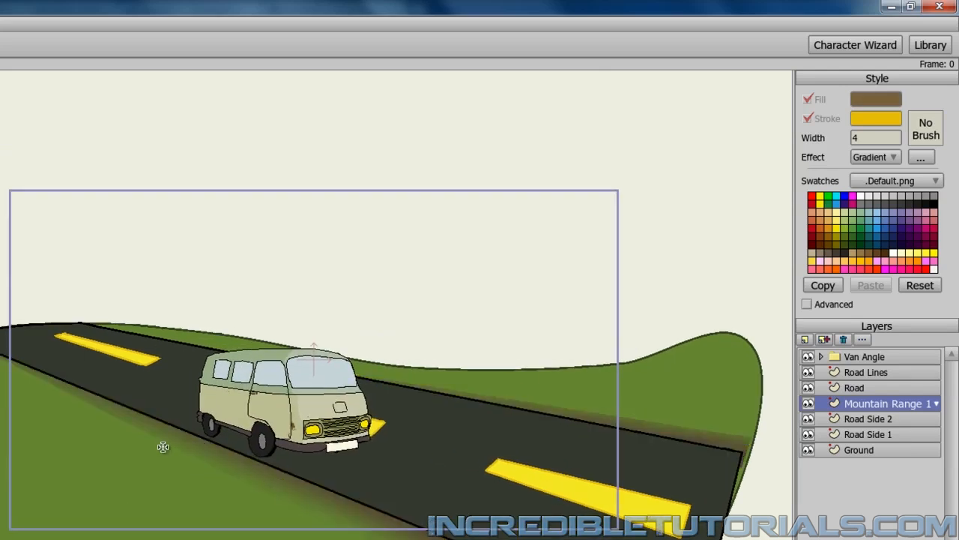
Step: Set the stroke colour for the mountains to dark brown, hex 49442B
click(877, 118)
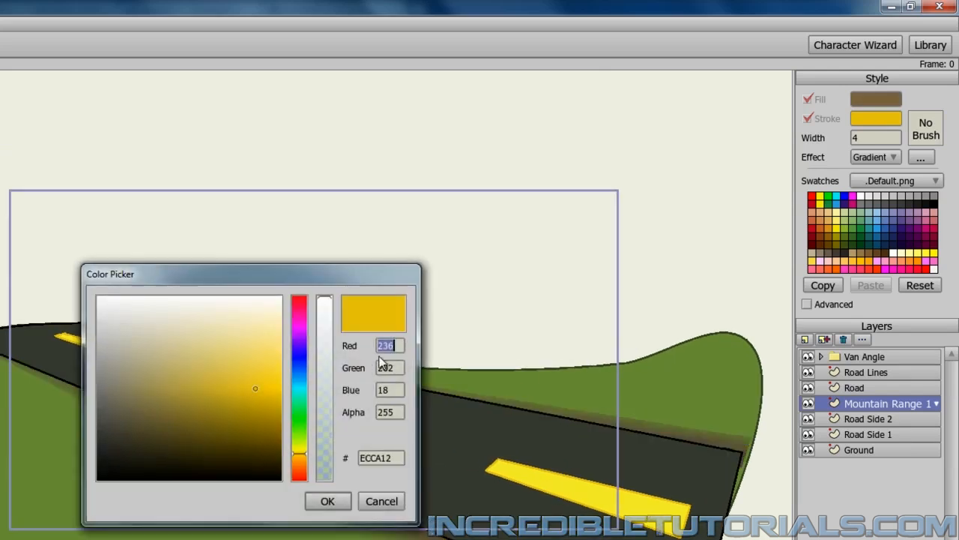
mouse_move(143, 384)
mouse_down()
mouse_move(112, 421)
mouse_move(144, 442)
mouse_up()
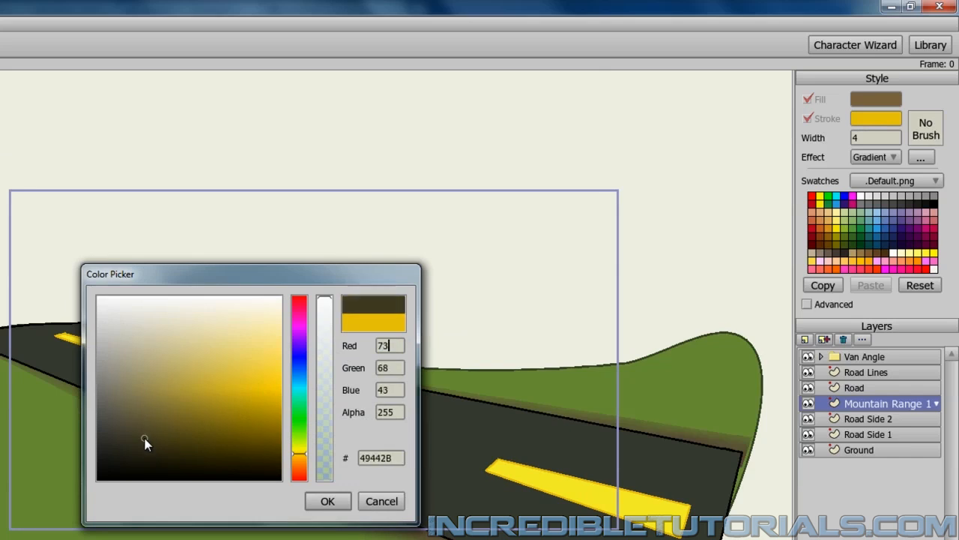
click(329, 507)
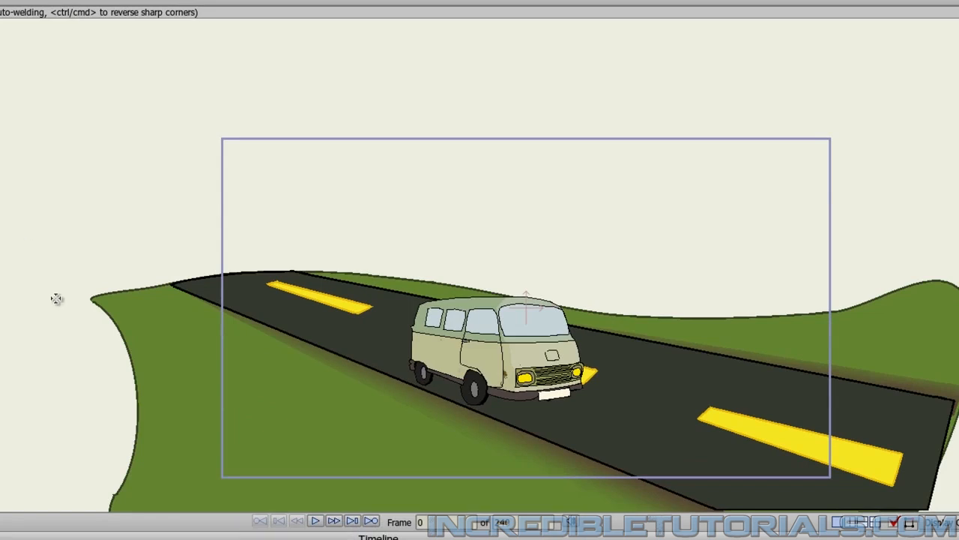
Step: Draw a closed zigzag mountain outline with sharp corners across the full width of the scene and set its fill effect to plain
drag(57, 303, 958, 266)
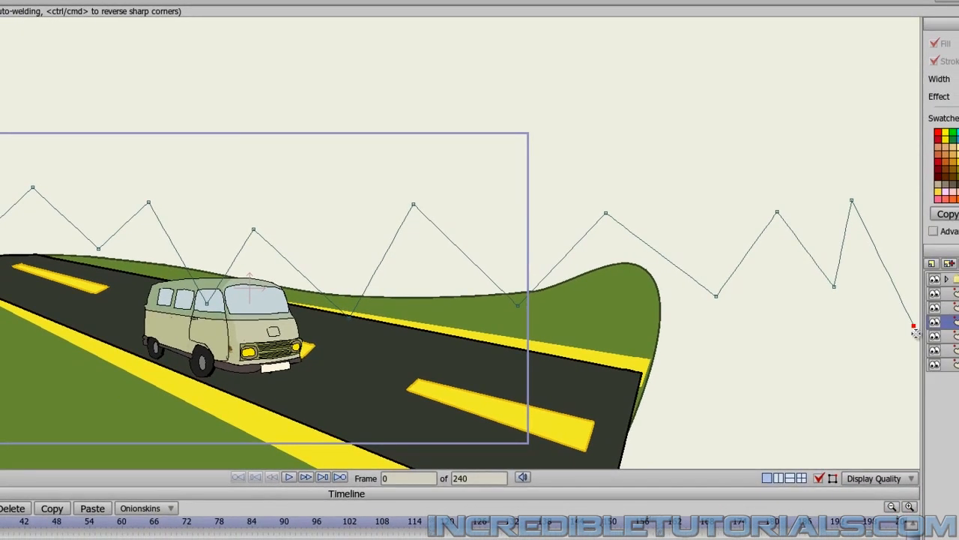
mouse_move(915, 333)
mouse_down()
mouse_move(863, 355)
mouse_move(531, 342)
mouse_move(926, 355)
mouse_move(916, 360)
mouse_move(571, 358)
mouse_move(0, 333)
mouse_up()
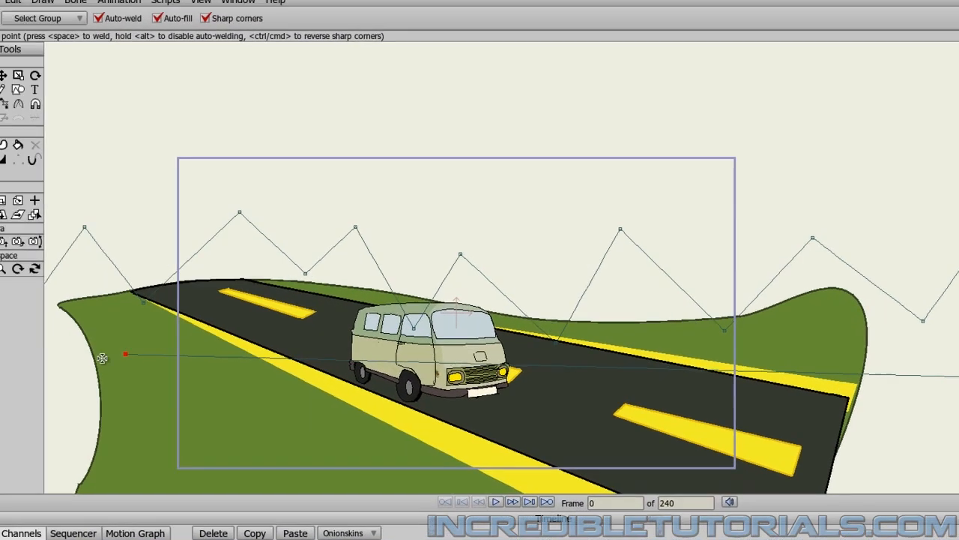
mouse_move(102, 358)
mouse_down()
mouse_move(73, 361)
mouse_move(391, 398)
mouse_move(312, 387)
mouse_move(327, 390)
mouse_move(340, 337)
mouse_up()
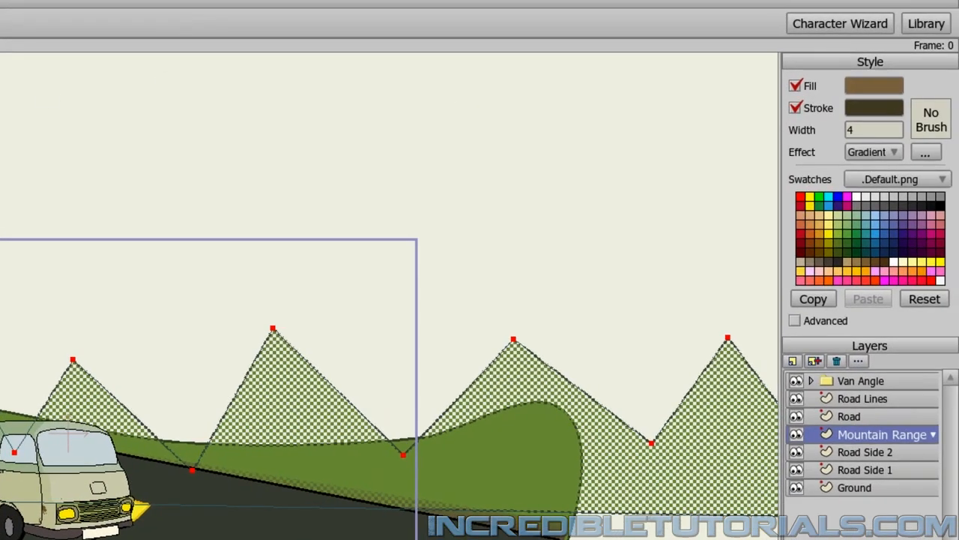
click(896, 154)
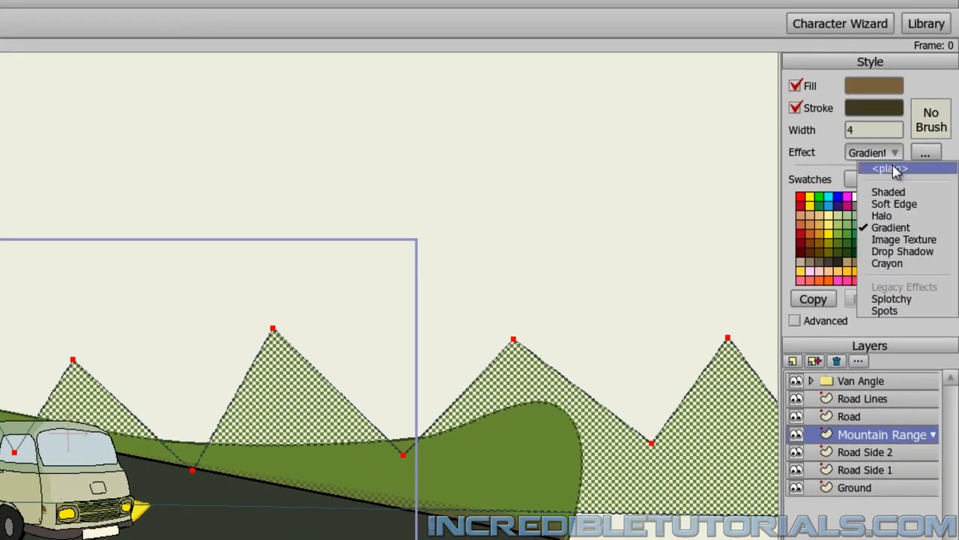
click(892, 169)
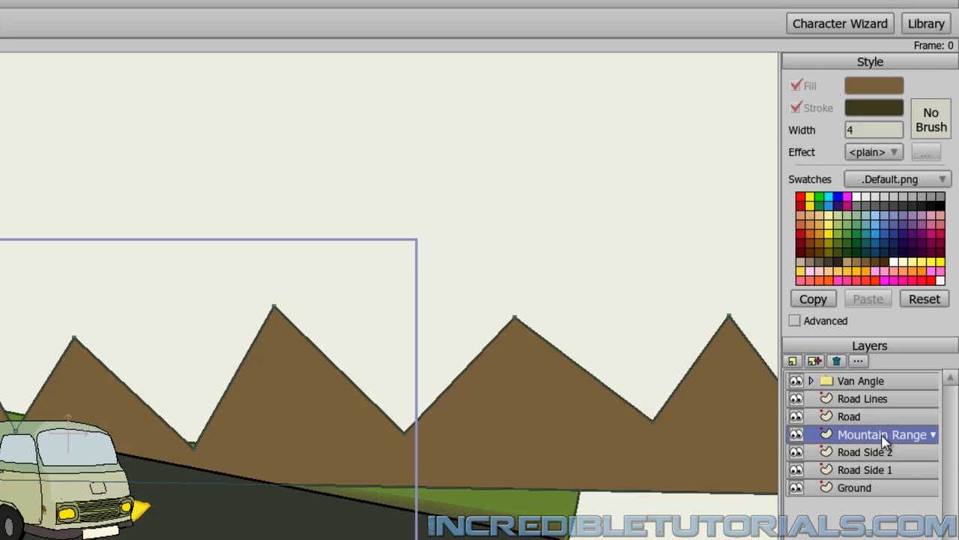
Step: Place the Mountain Range 1 layer below Ground and shift the mountain shape slightly left and down so its base sits behind the ground
drag(886, 444, 885, 501)
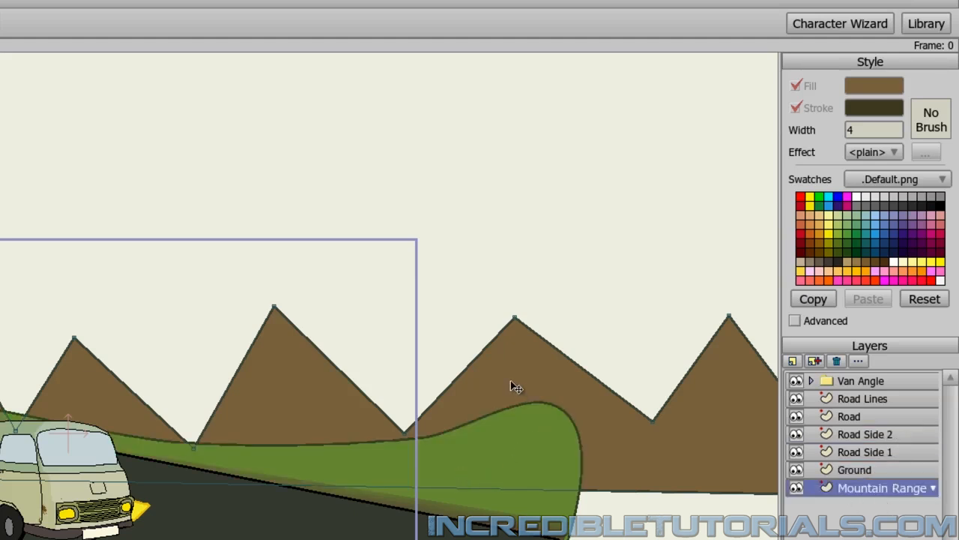
drag(516, 387, 475, 388)
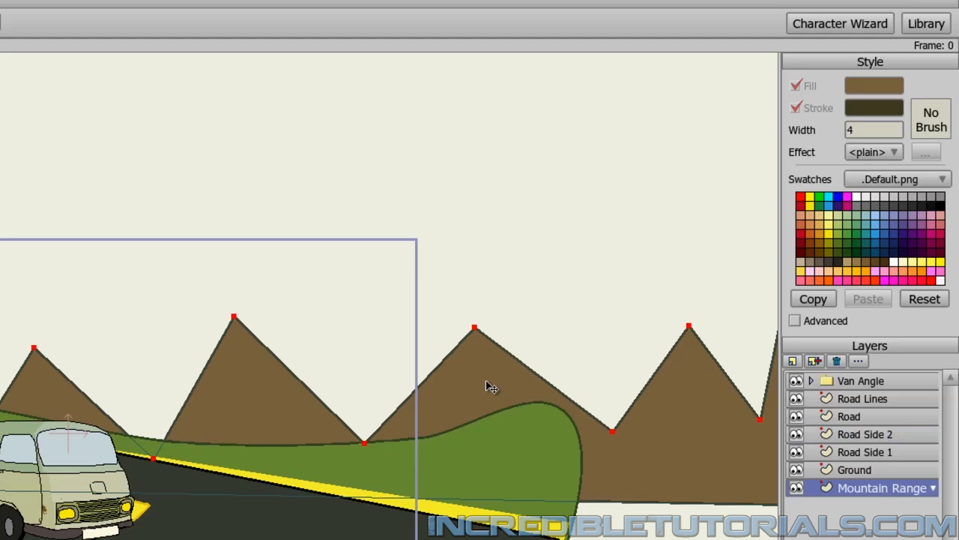
click(596, 332)
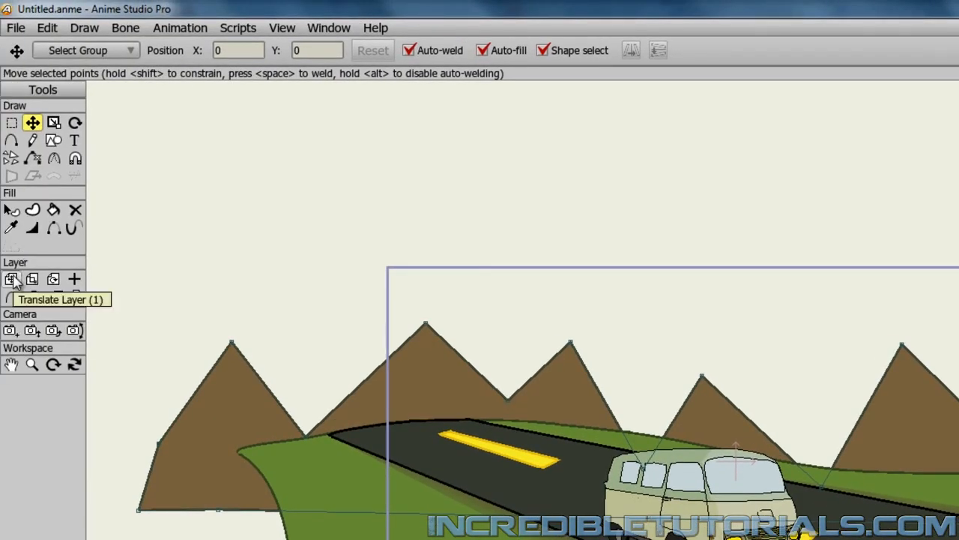
Step: Set the Mountain Range 1 layer's Z position to -6 and move the layer up to about Y 1.02
click(12, 279)
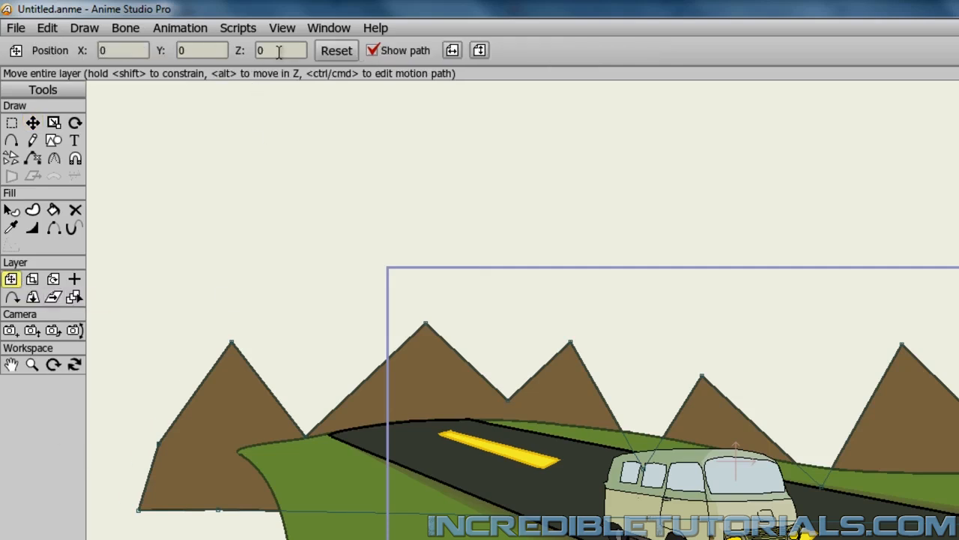
drag(279, 50, 254, 51)
key(Return)
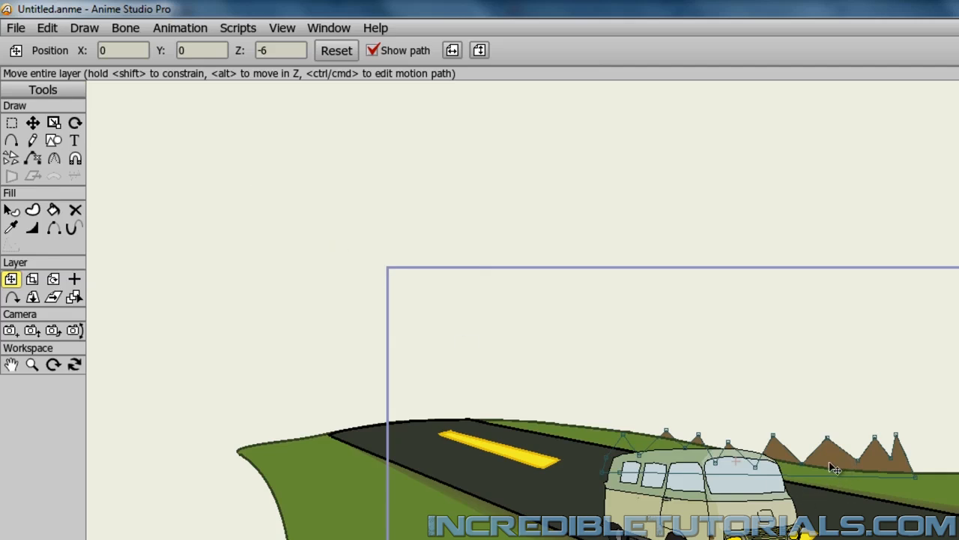
drag(834, 467, 844, 272)
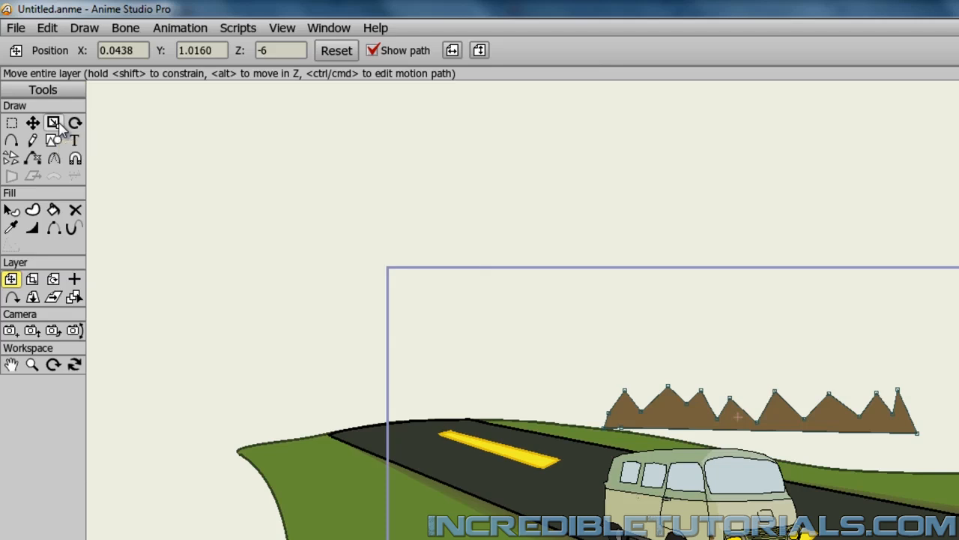
Step: Scale the Mountain Range 1 layer up until it spans the full scene and position its base behind the ground
click(33, 281)
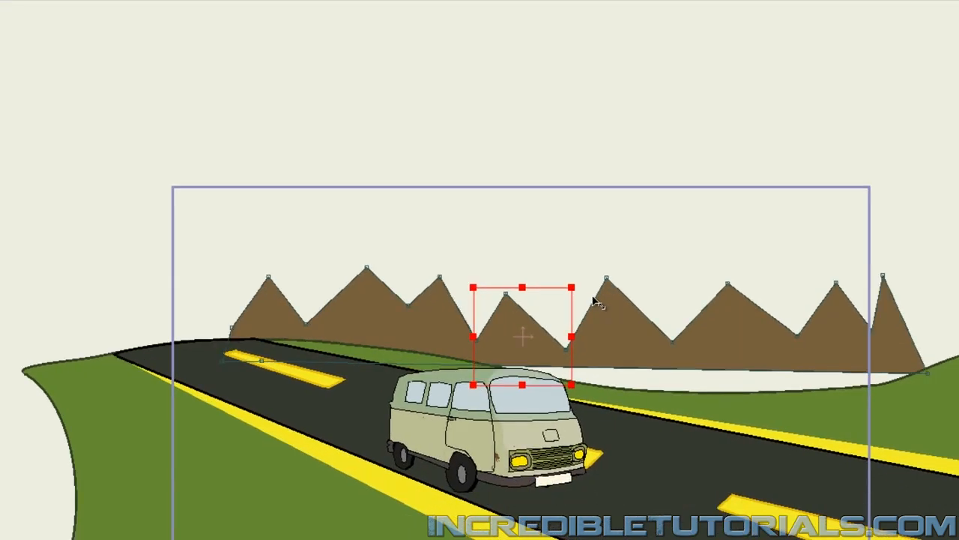
drag(594, 300, 629, 270)
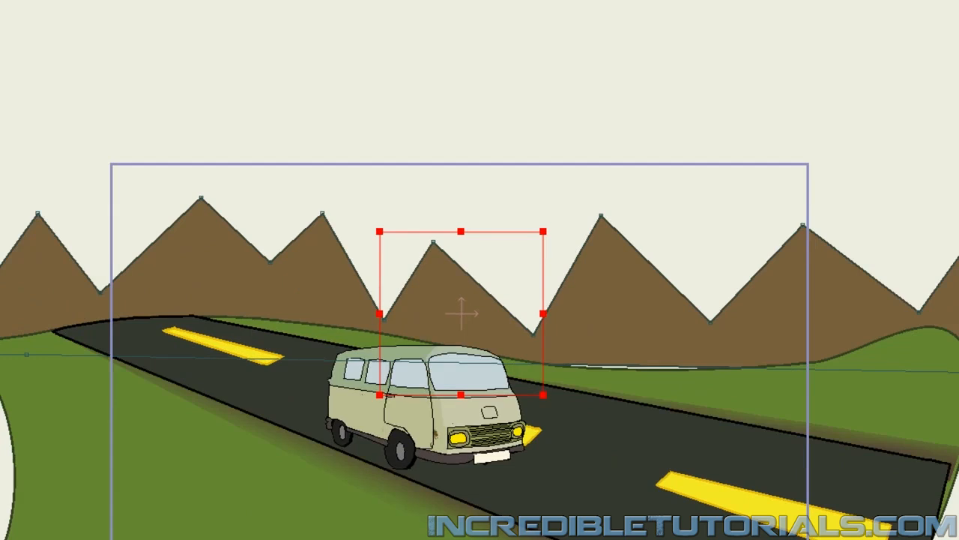
key(1)
drag(244, 253, 97, 389)
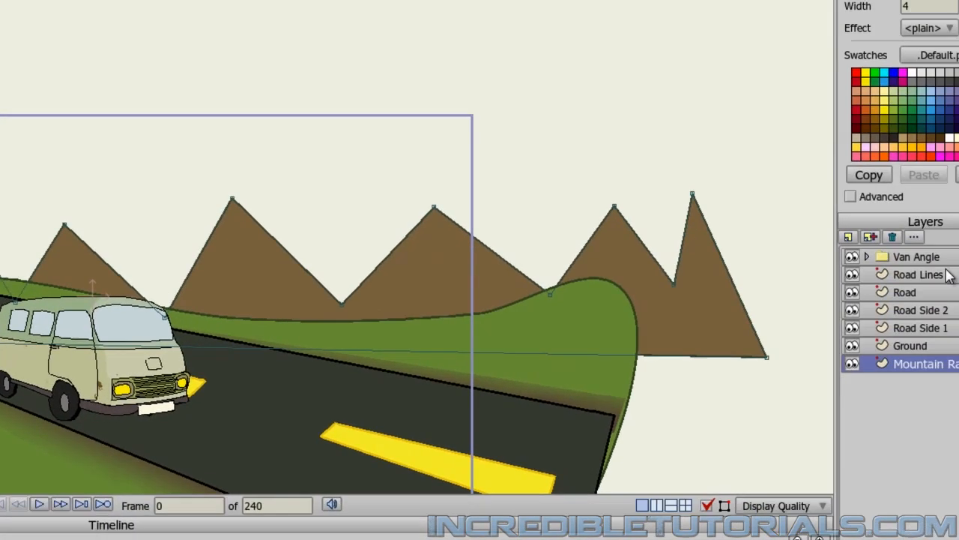
Step: Create a vector layer named Mountain Range 2 and place it below Mountain Range 1
click(849, 237)
click(853, 256)
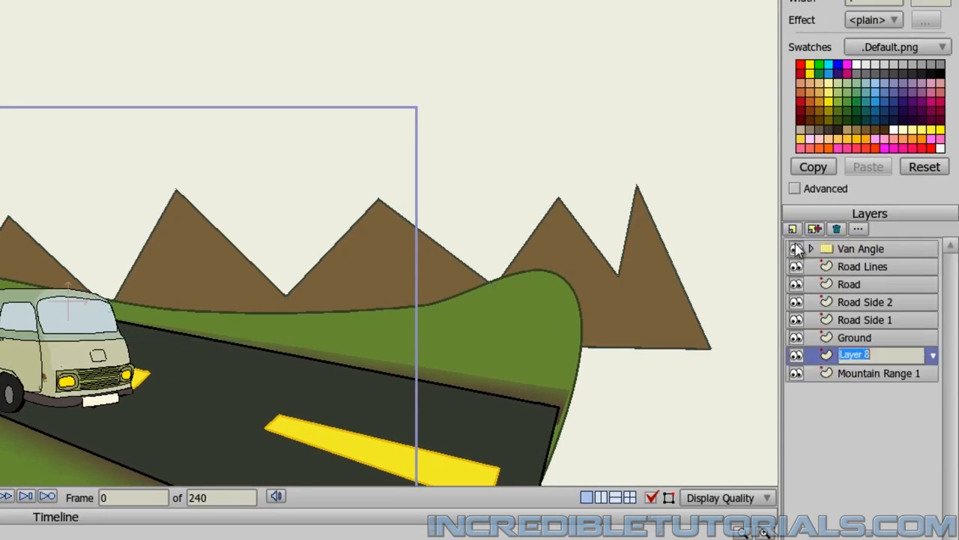
text(Mountain Range 2)
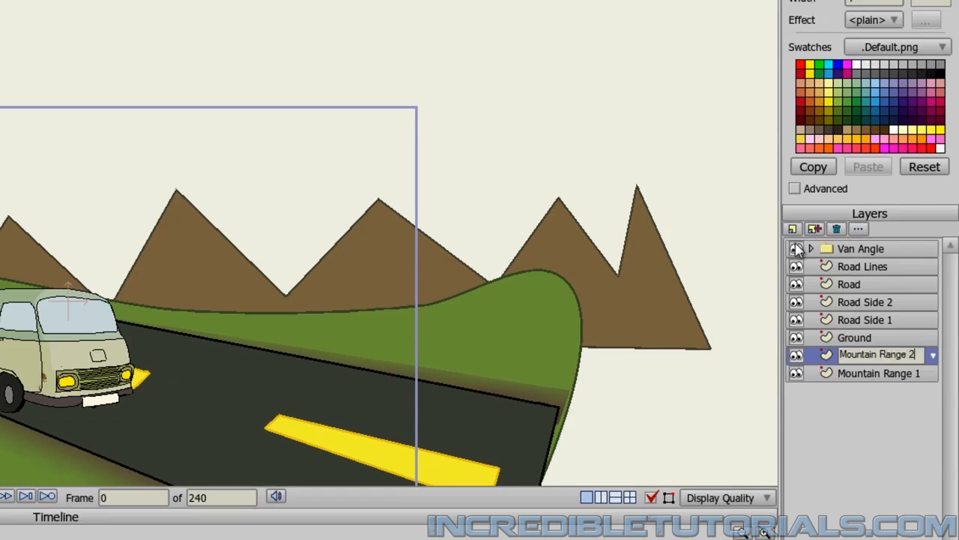
key(Return)
drag(870, 362, 868, 386)
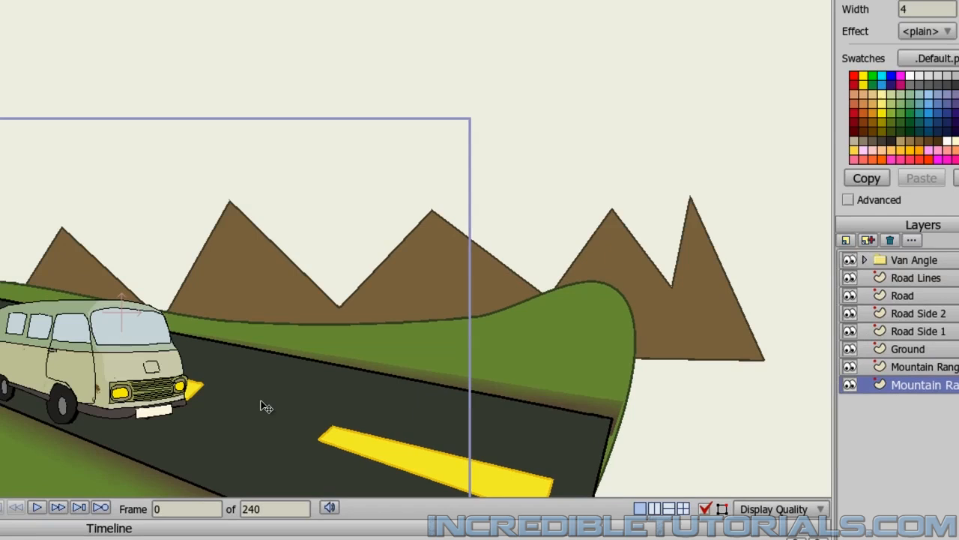
Step: Choose the Add Point tool and set the fill colour to a greyish brown, hex 665C4C
click(13, 139)
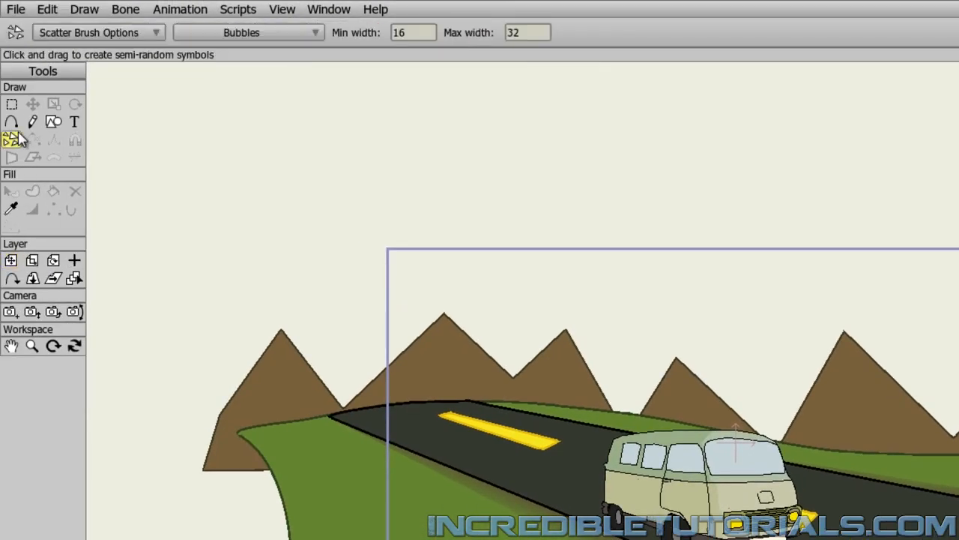
click(12, 121)
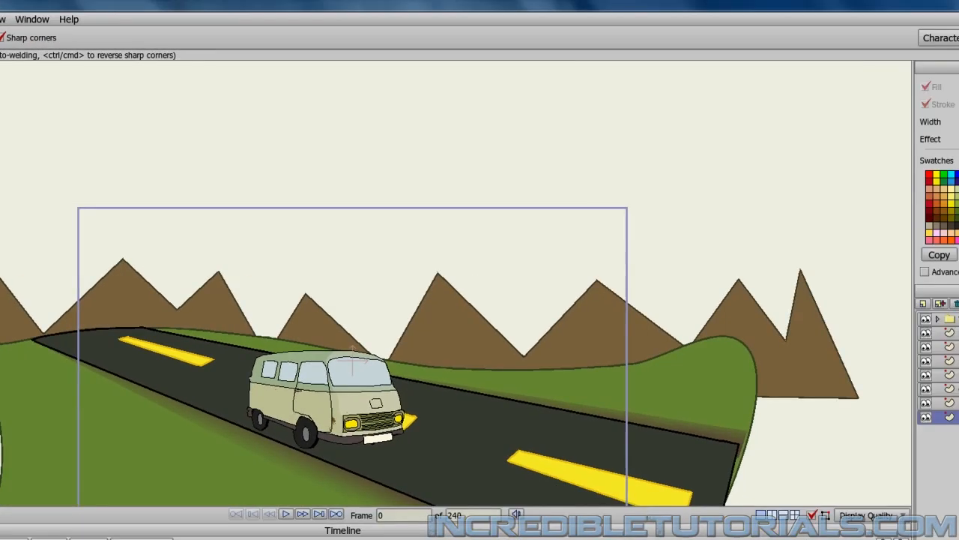
click(895, 86)
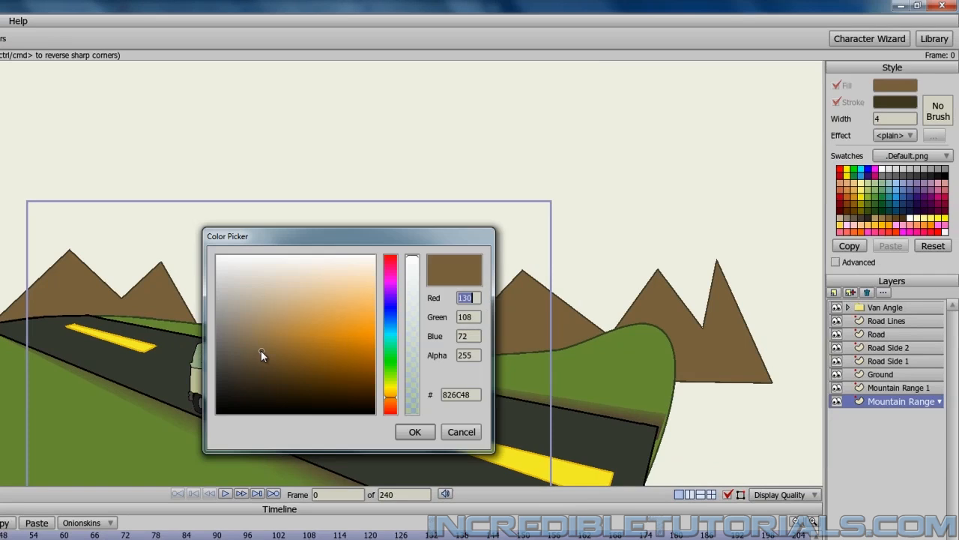
drag(260, 350, 239, 356)
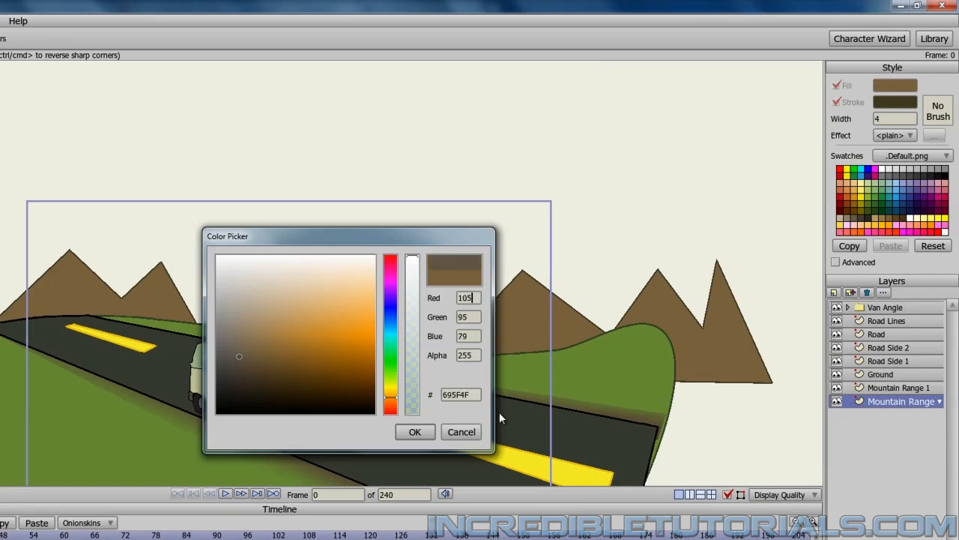
click(239, 359)
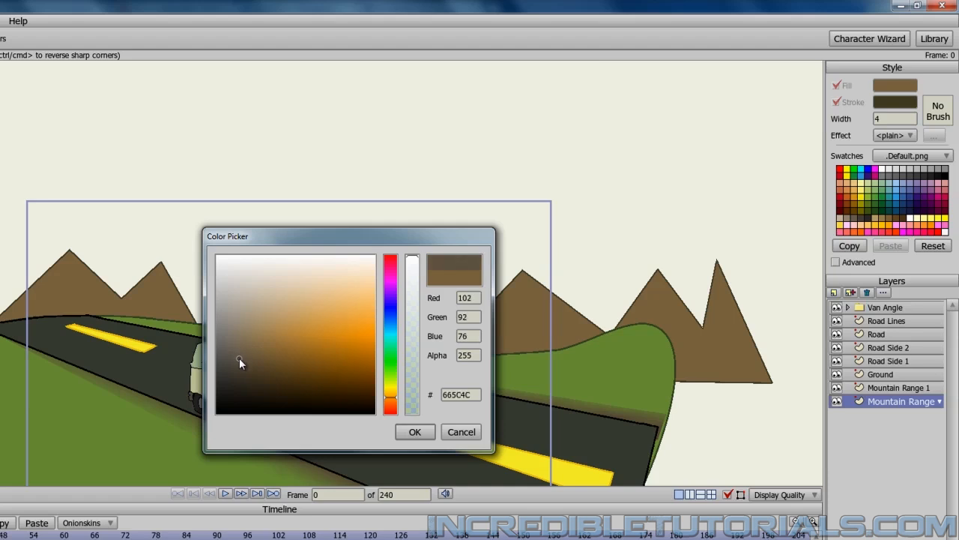
click(403, 434)
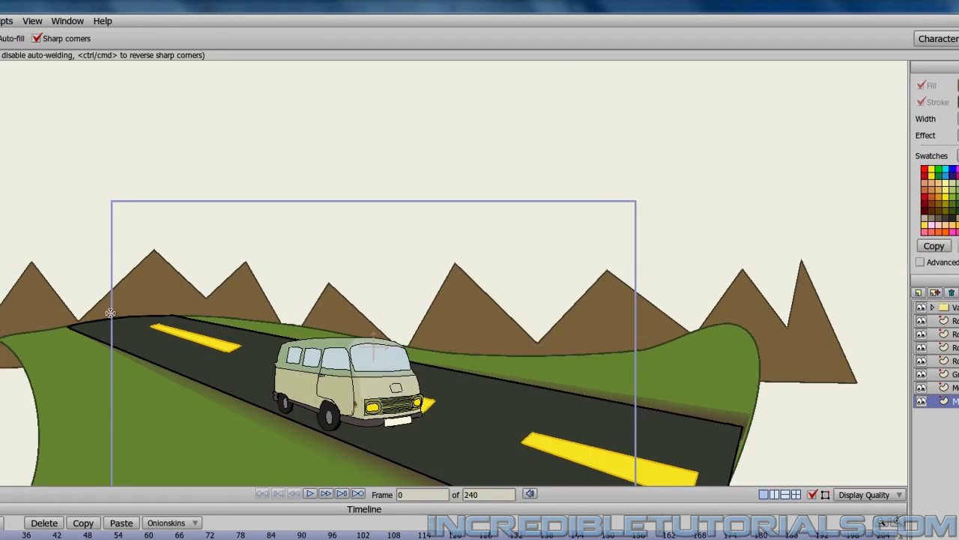
Step: Draw a closed zigzag outline for the second mountain range across the scene, with peaks showing between the front mountains
drag(179, 317, 564, 288)
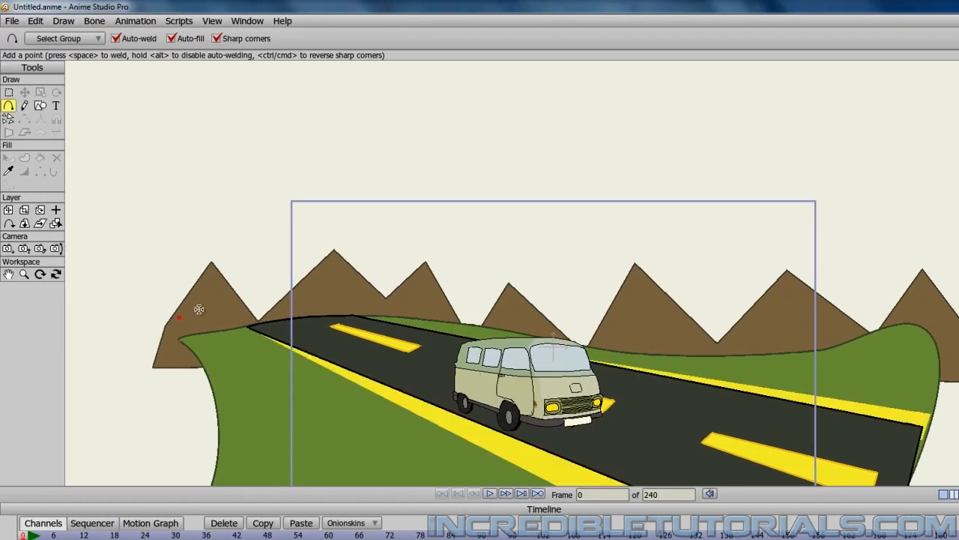
drag(564, 287, 595, 253)
drag(595, 252, 880, 315)
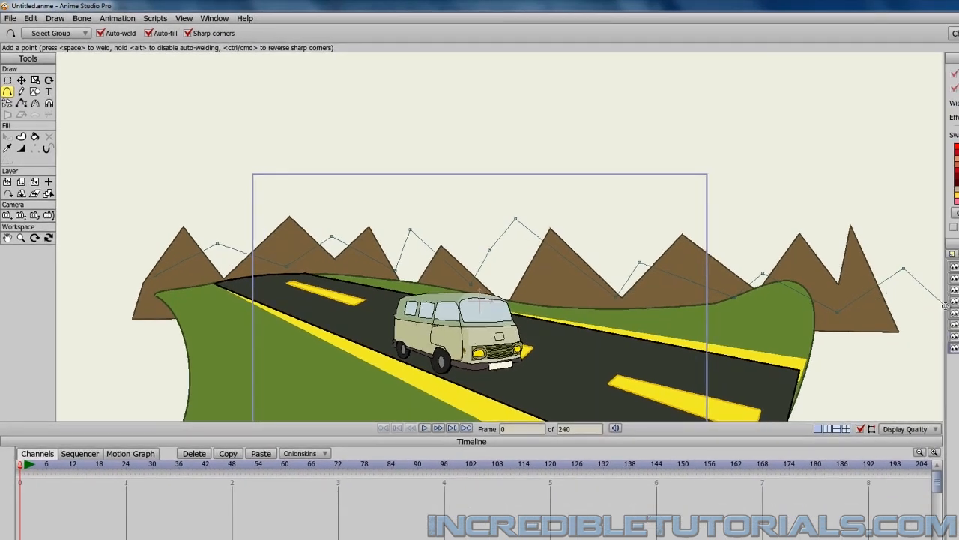
drag(890, 325, 855, 307)
drag(911, 288, 120, 258)
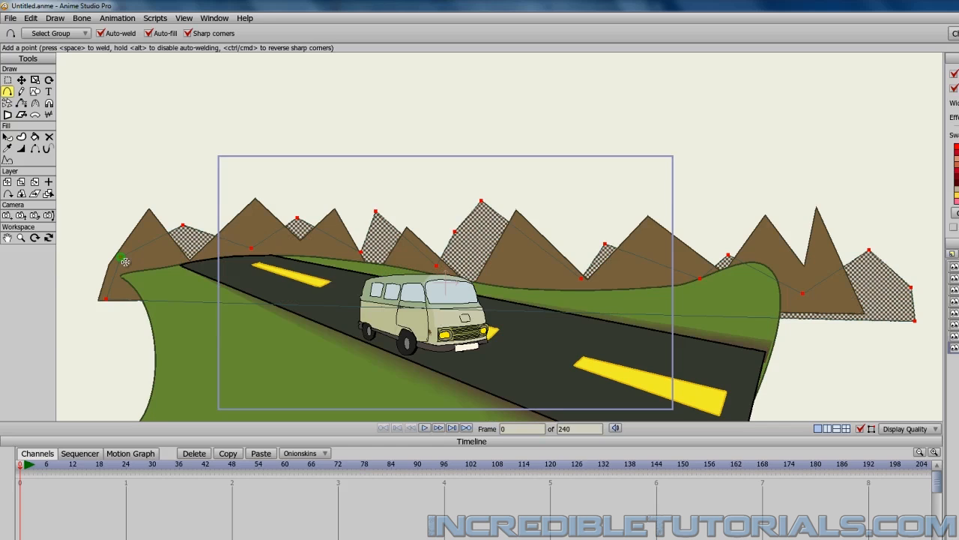
Step: Shift the Mountain Range 2 layer left to about X -0.24 and set its Z position to -7
click(8, 182)
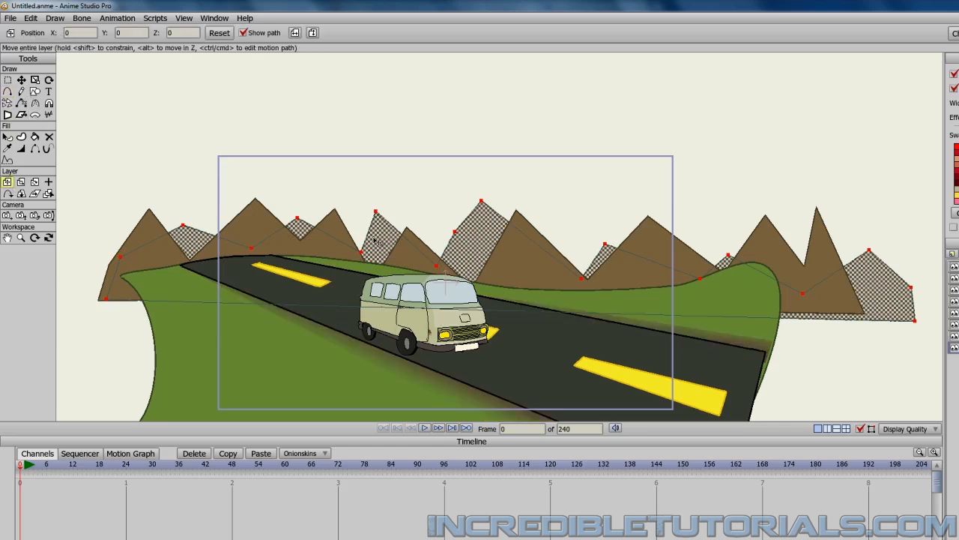
drag(377, 241, 347, 242)
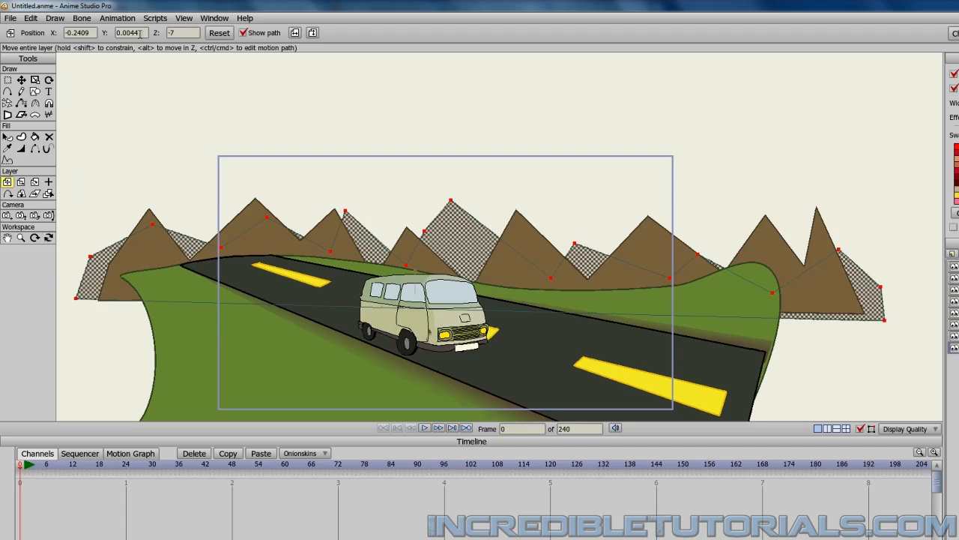
key(Return)
Step: Scale the second mountain shape up to span the scene and move its layer to about X 0.44, Y 0.52
click(35, 80)
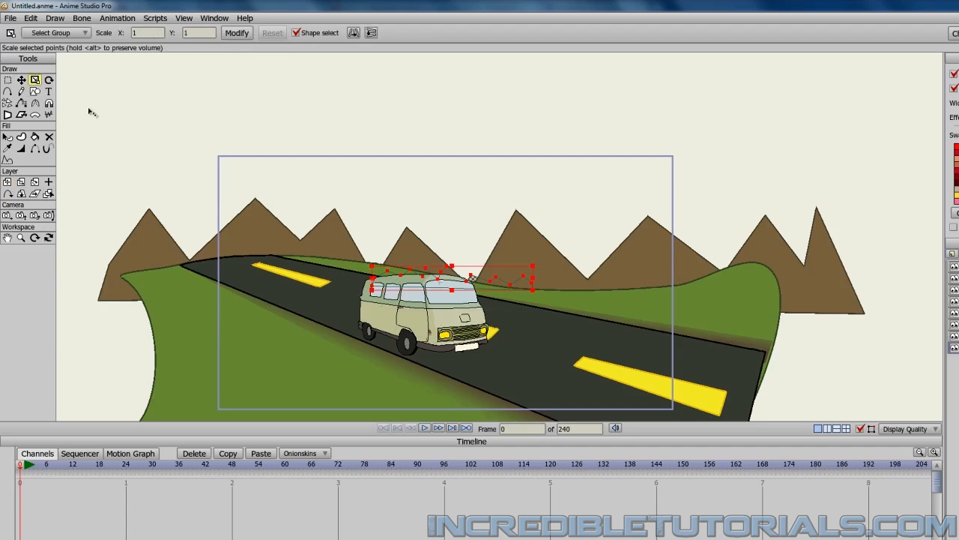
drag(535, 268, 749, 210)
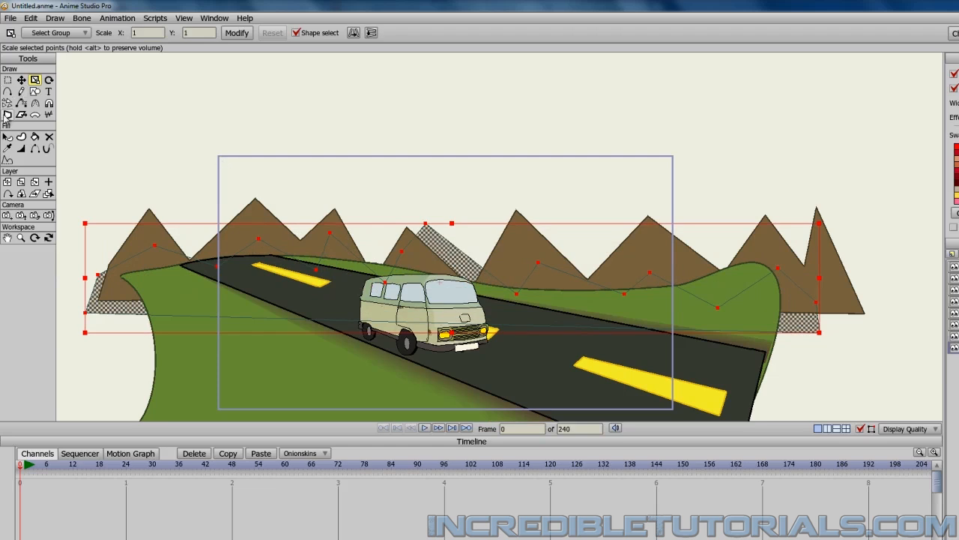
click(7, 182)
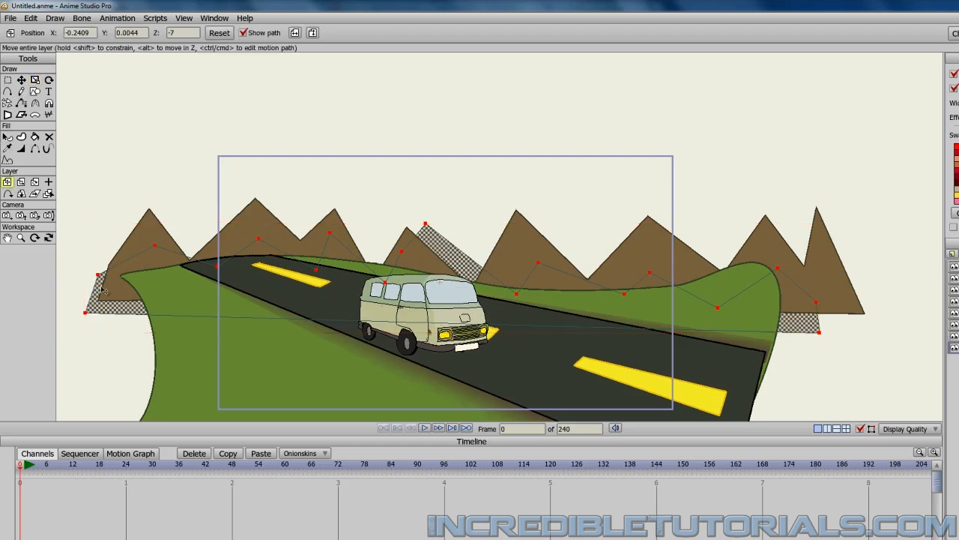
drag(135, 165, 188, 244)
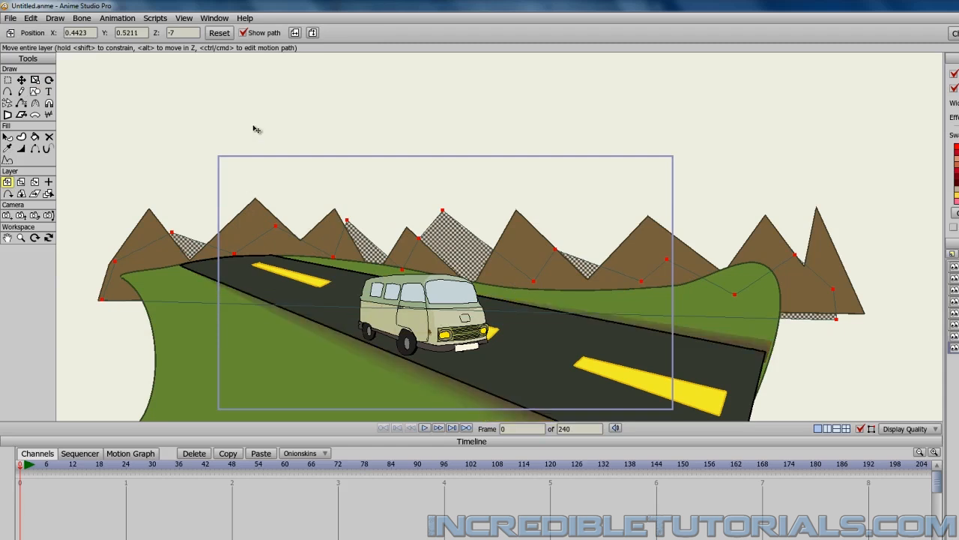
Step: Deselect the mountain points and nudge the Mountain Range 2 layer slightly up to about Y 0.56
click(21, 80)
click(116, 108)
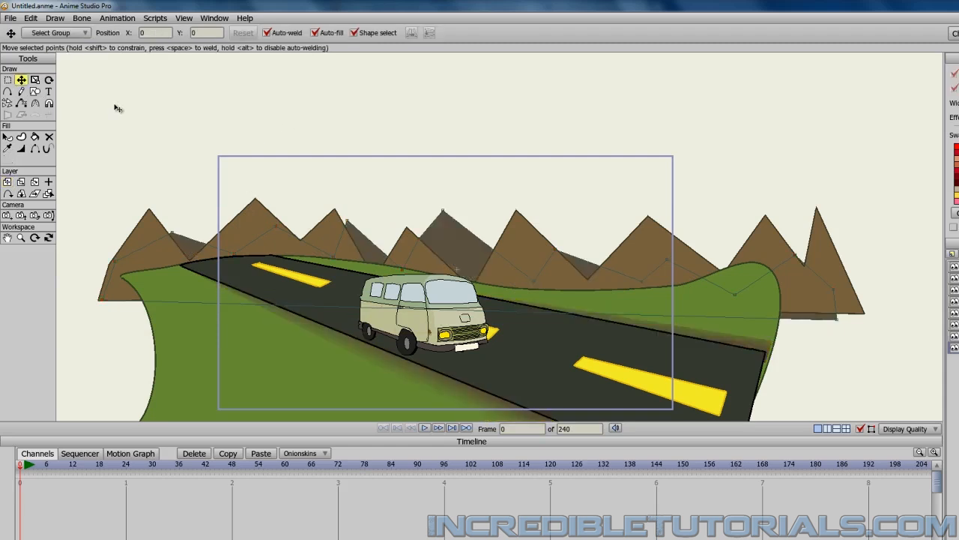
click(8, 182)
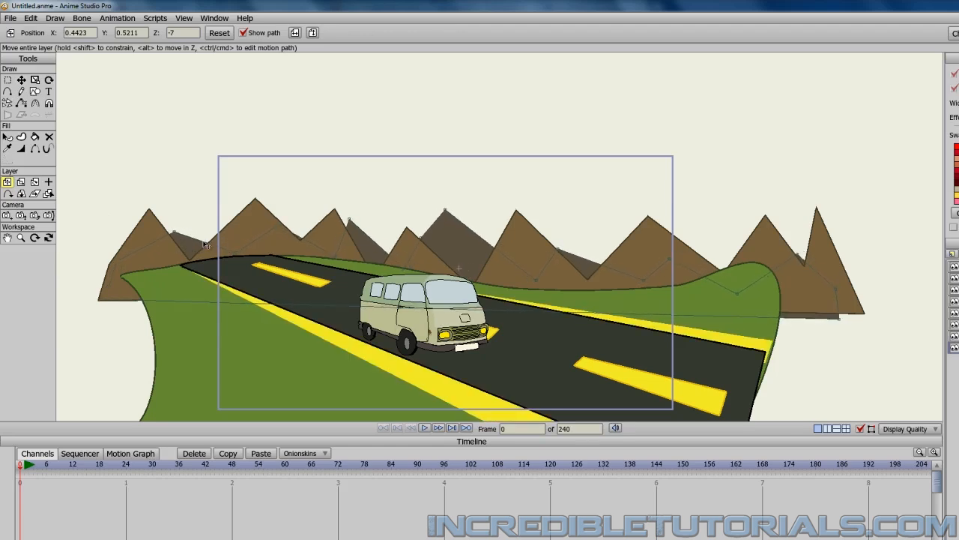
drag(196, 246, 363, 255)
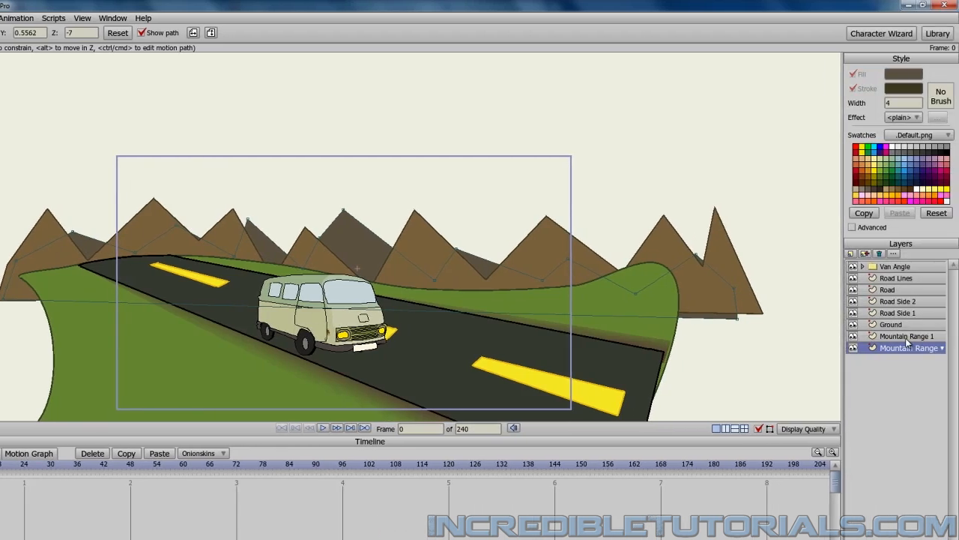
Step: Set the Mountain Range 1 layer's blur radius to 5 and render a preview of the frame
double_click(907, 337)
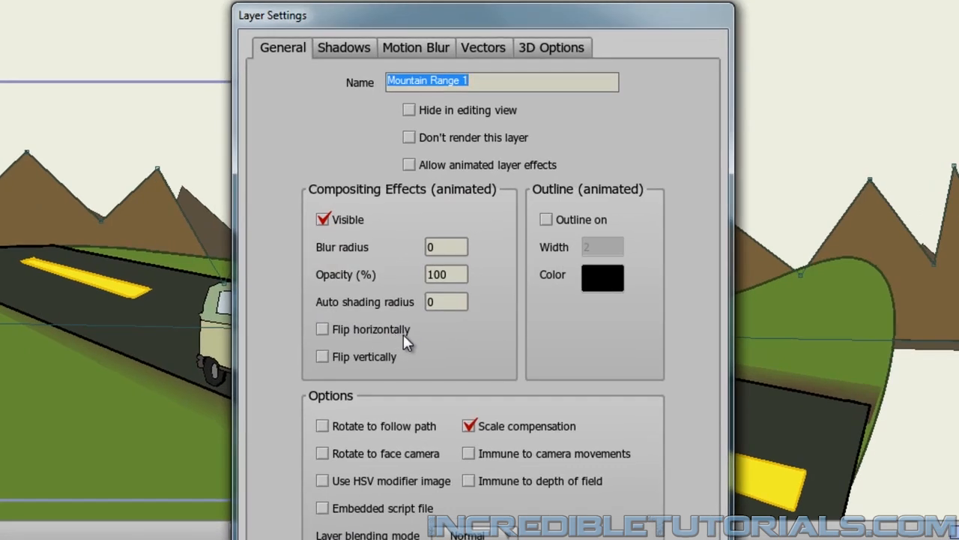
drag(442, 242, 417, 247)
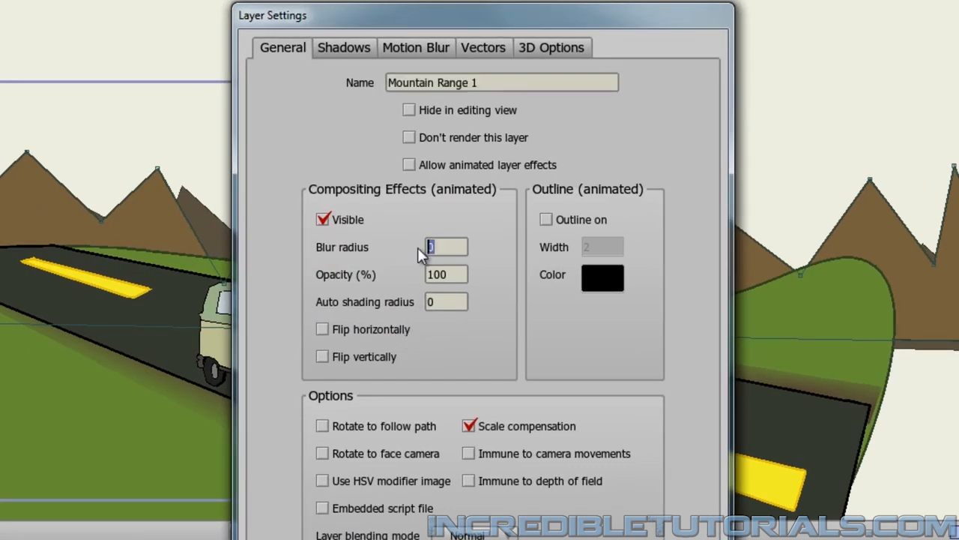
text(5)
key(Return)
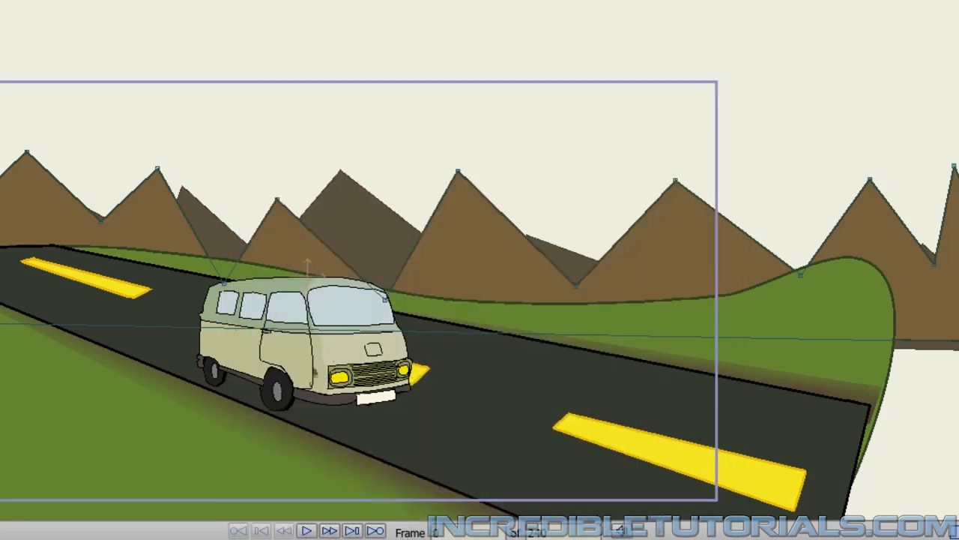
key(ctrl+r)
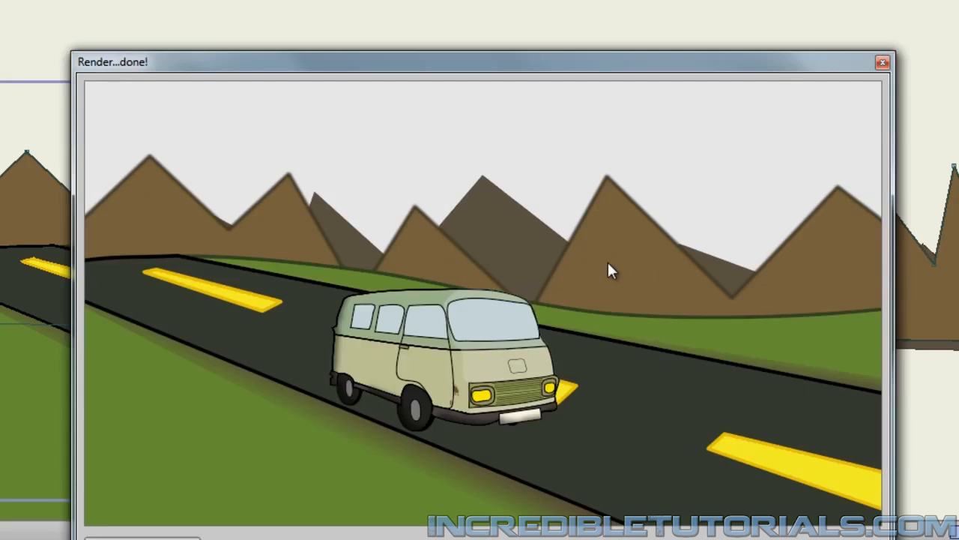
click(882, 62)
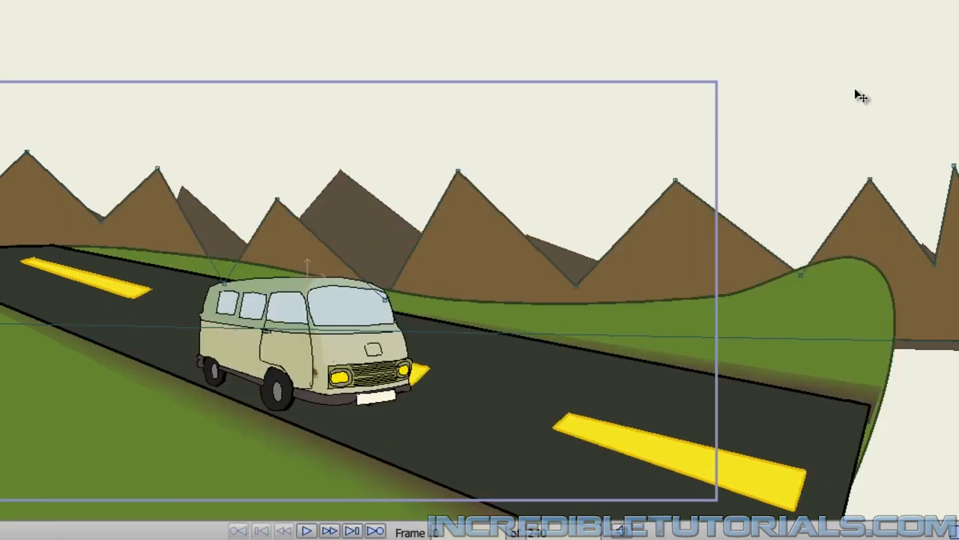
Step: Set the Mountain Range 1 layer's blur radius to 7
key(ctrl+l)
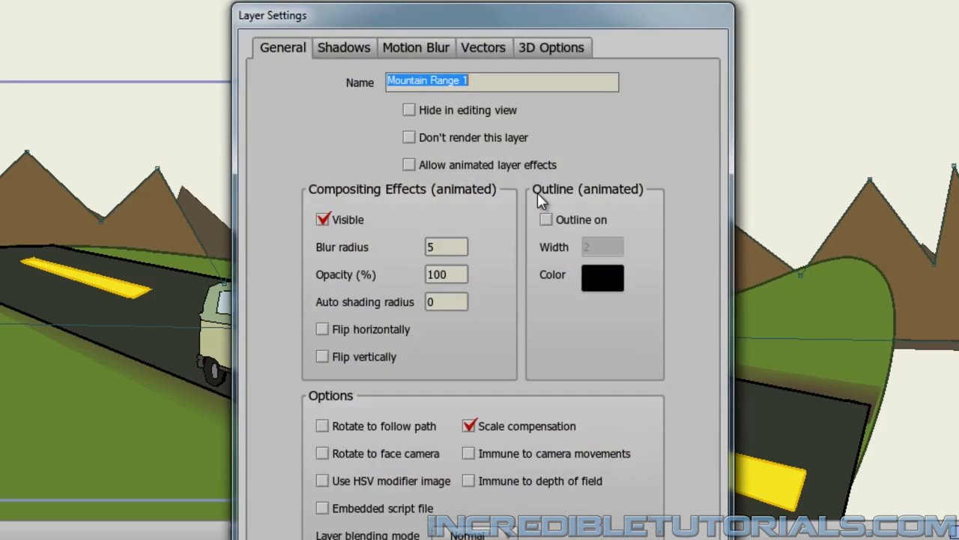
double_click(454, 246)
text(10)
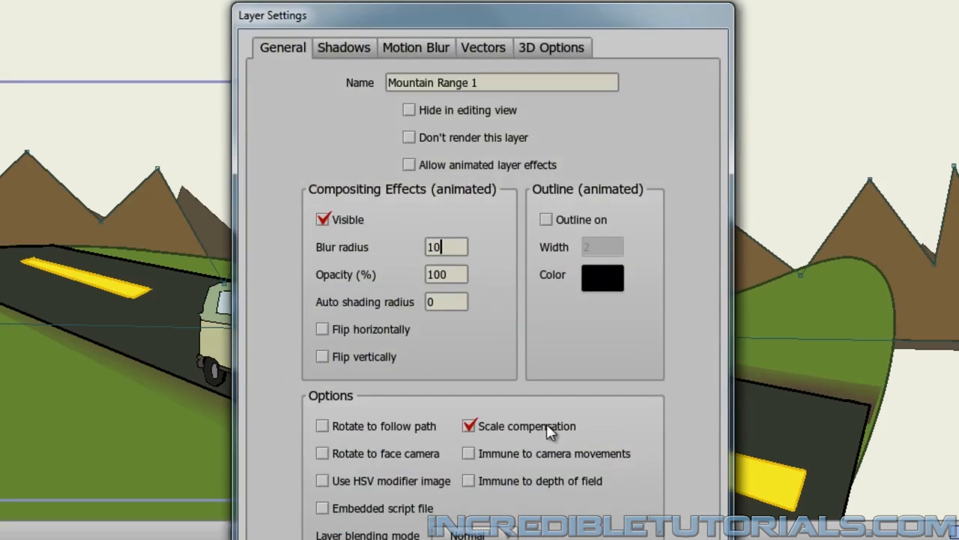
double_click(442, 246)
text(7)
key(Return)
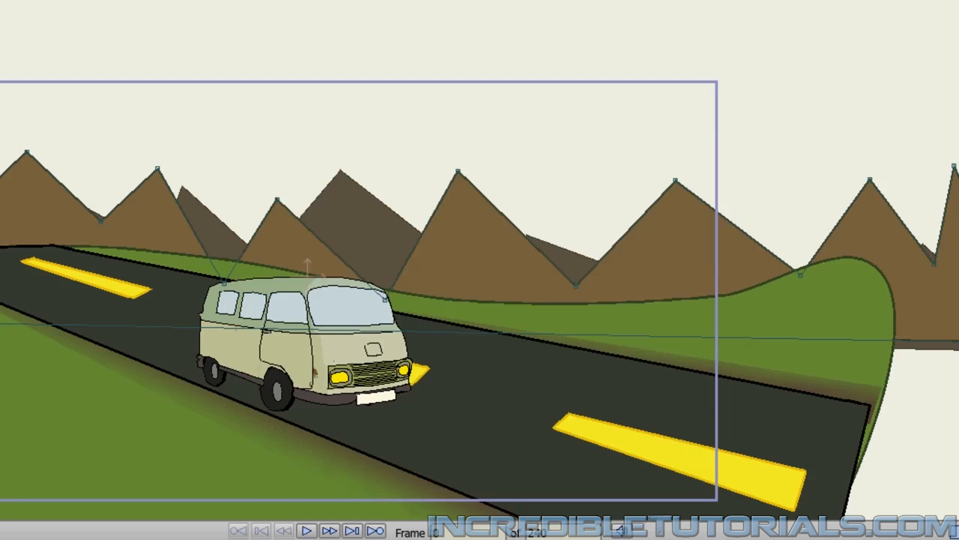
Step: Set the Mountain Range 2 layer's blur radius to 12 and render a preview of the frame
key(ctrl+l)
double_click(437, 247)
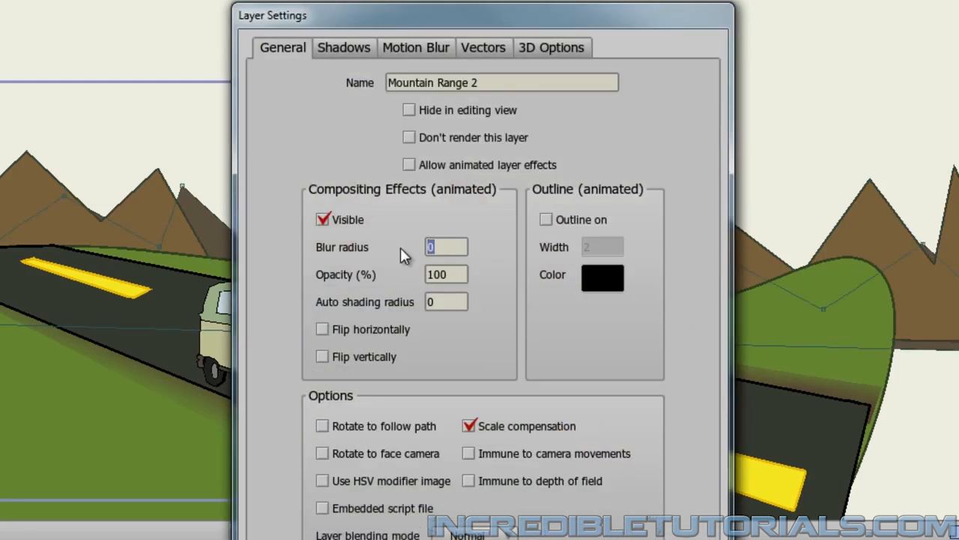
text(12)
key(Return)
key(ctrl+r)
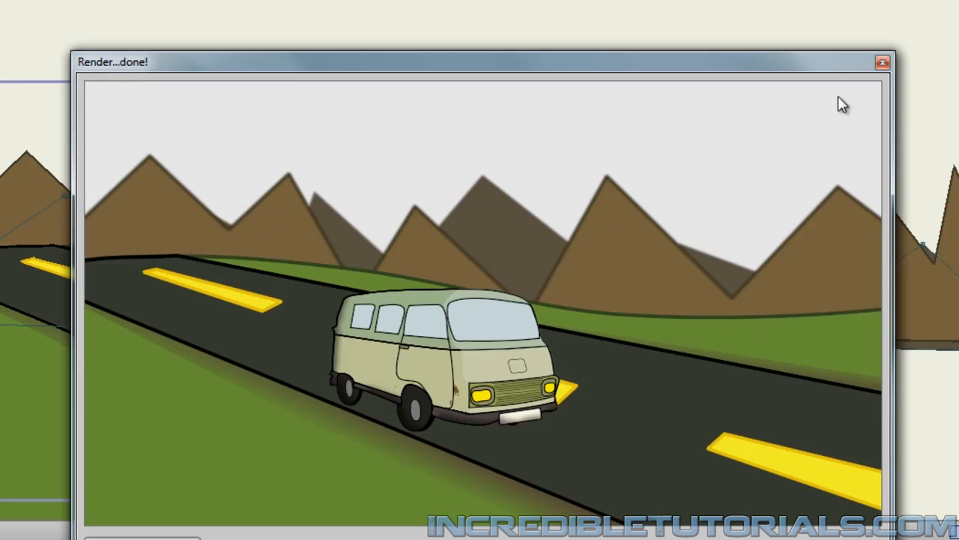
click(882, 63)
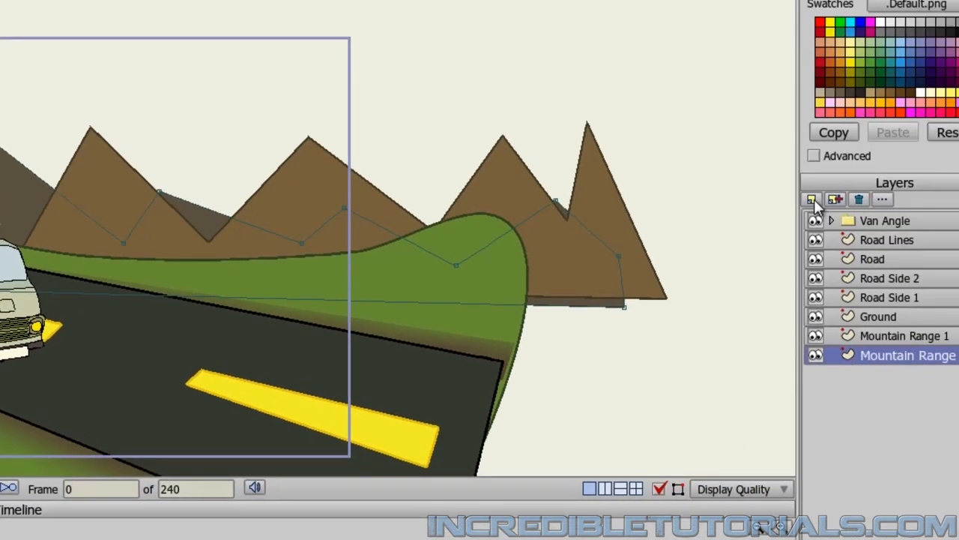
Step: Add a vector layer named Sky and place it beneath the Mountain Range 2 layer
click(814, 199)
click(820, 209)
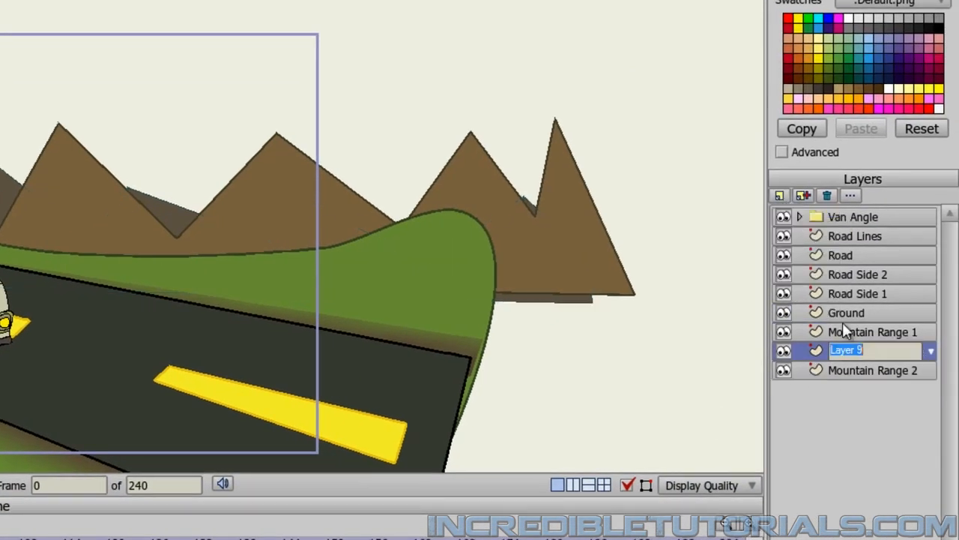
text(Sky)
key(Return)
drag(840, 352, 844, 389)
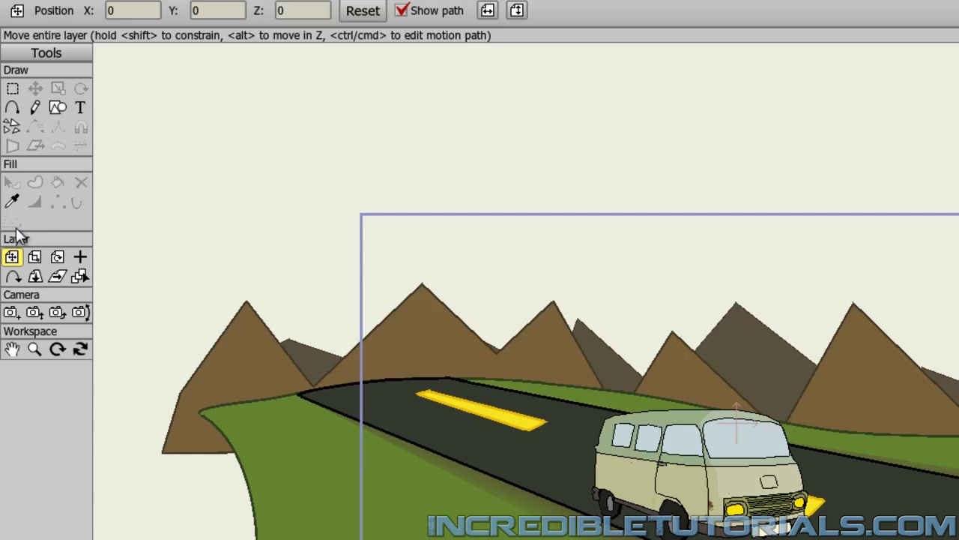
Step: Set up the rectangle shape with auto-stroke off and a linear Gradient effect whose start colour is a pale peach
click(60, 107)
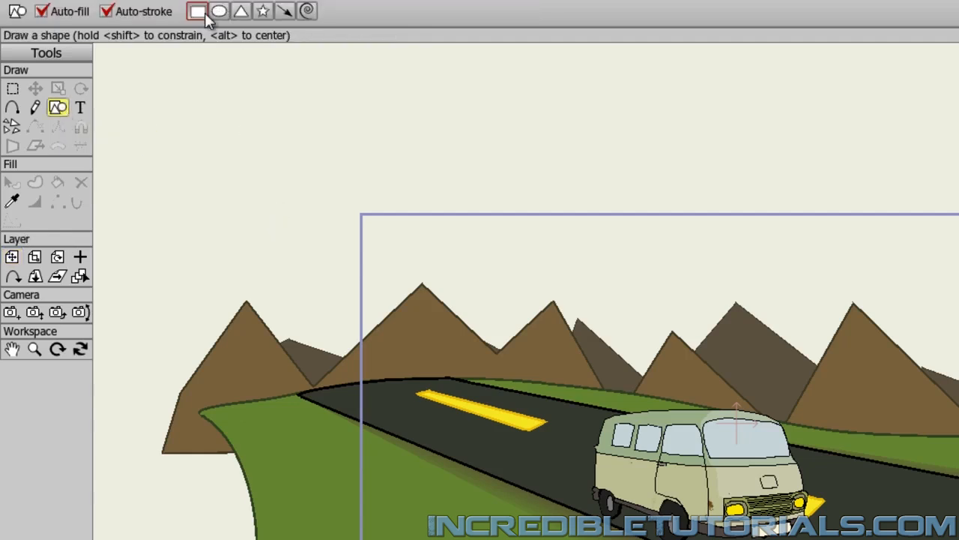
click(106, 11)
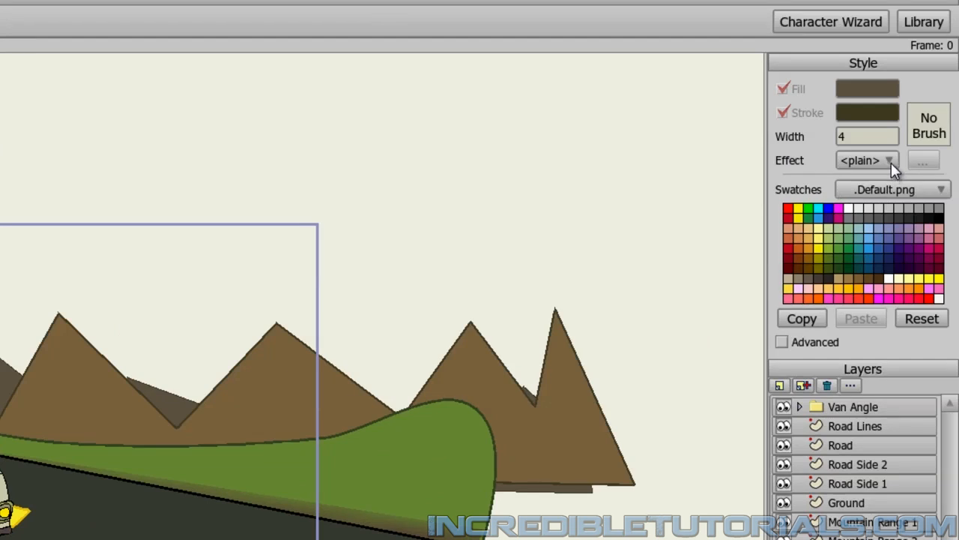
click(890, 162)
click(884, 242)
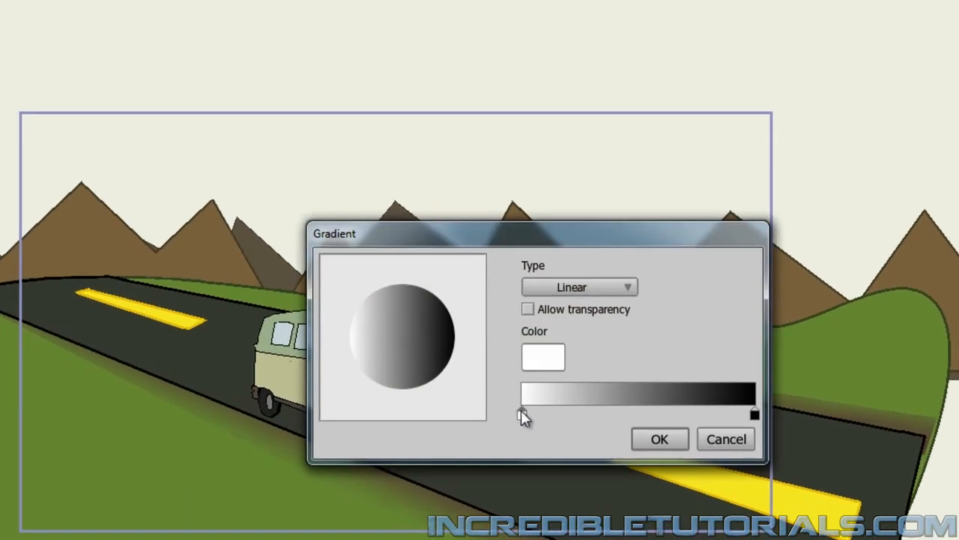
double_click(521, 413)
mouse_move(597, 418)
mouse_down()
mouse_move(599, 409)
mouse_move(599, 417)
mouse_up()
drag(525, 322, 521, 319)
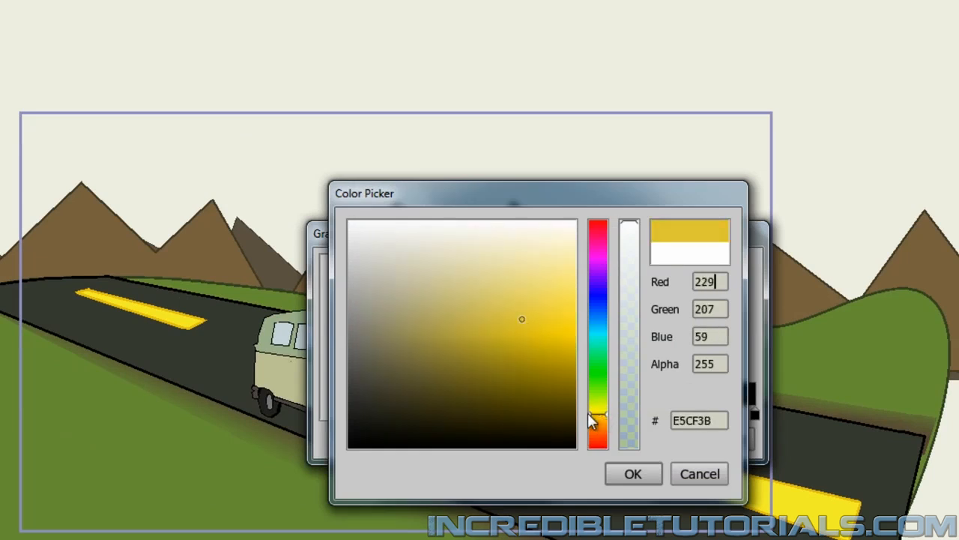
drag(590, 421, 599, 421)
drag(528, 288, 541, 261)
click(631, 473)
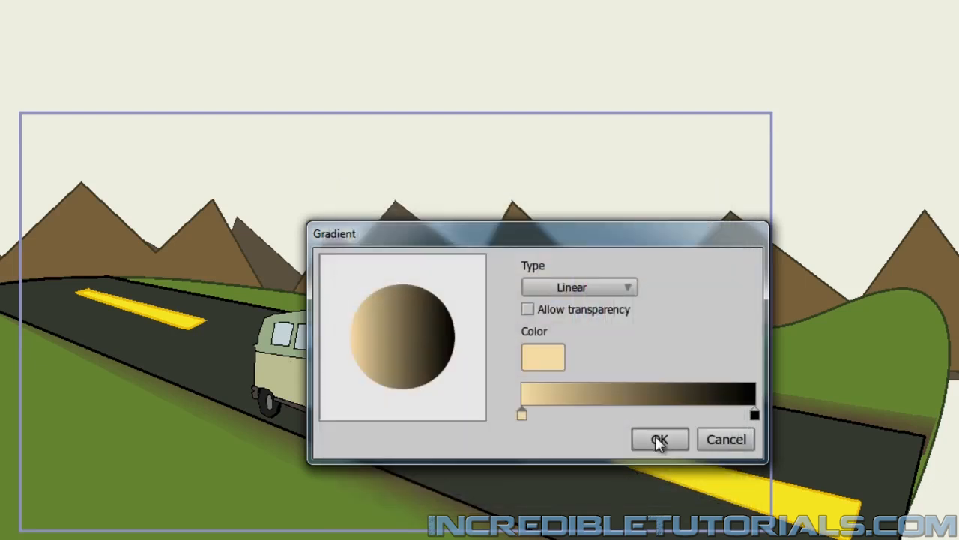
Step: Set the gradient's end colour to orange EFA119 and apply the gradient
double_click(754, 414)
drag(598, 437, 601, 424)
click(538, 352)
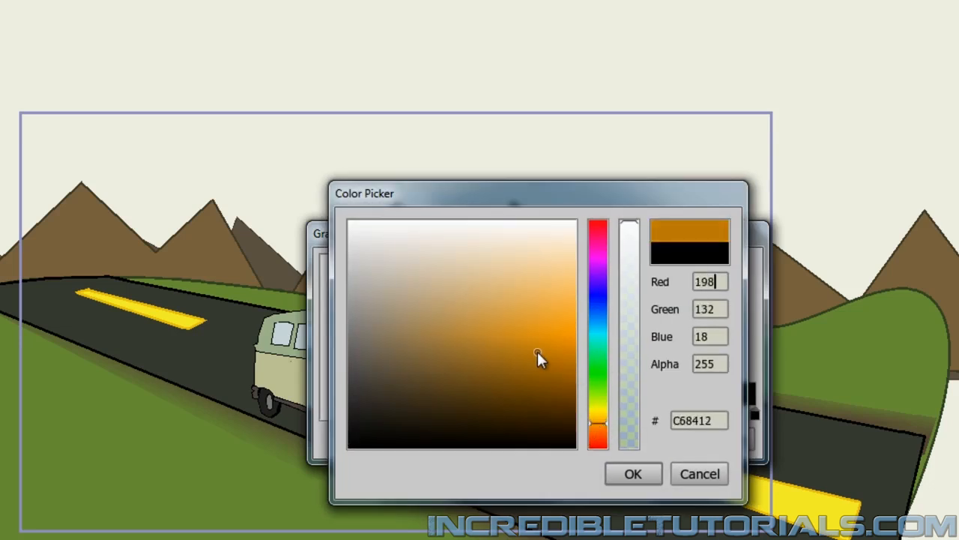
mouse_move(538, 352)
mouse_down()
mouse_move(480, 338)
mouse_move(540, 358)
mouse_move(546, 330)
mouse_up()
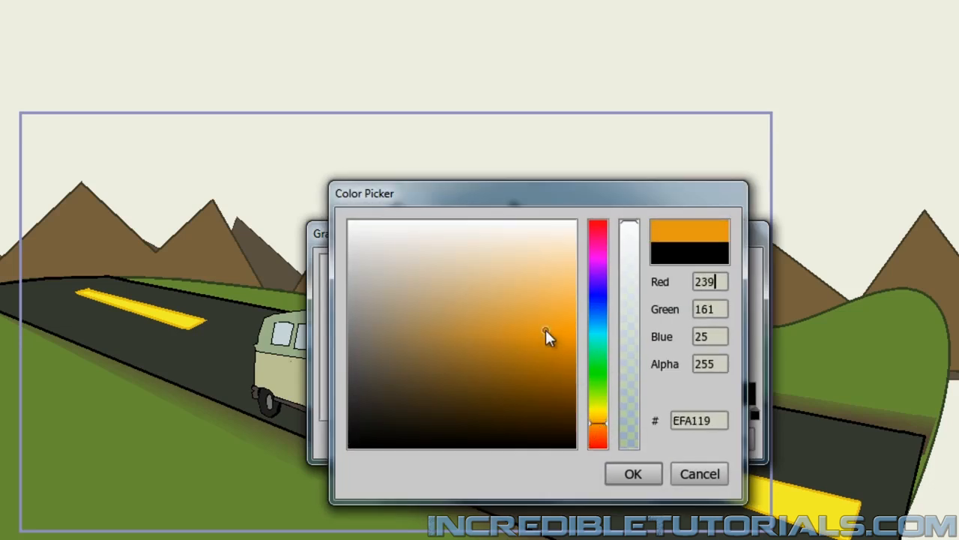
click(635, 472)
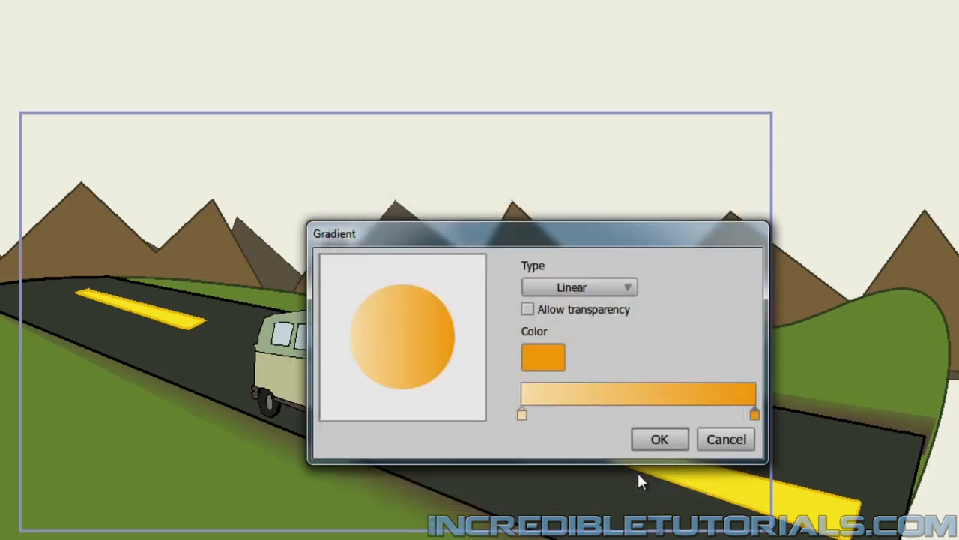
click(659, 440)
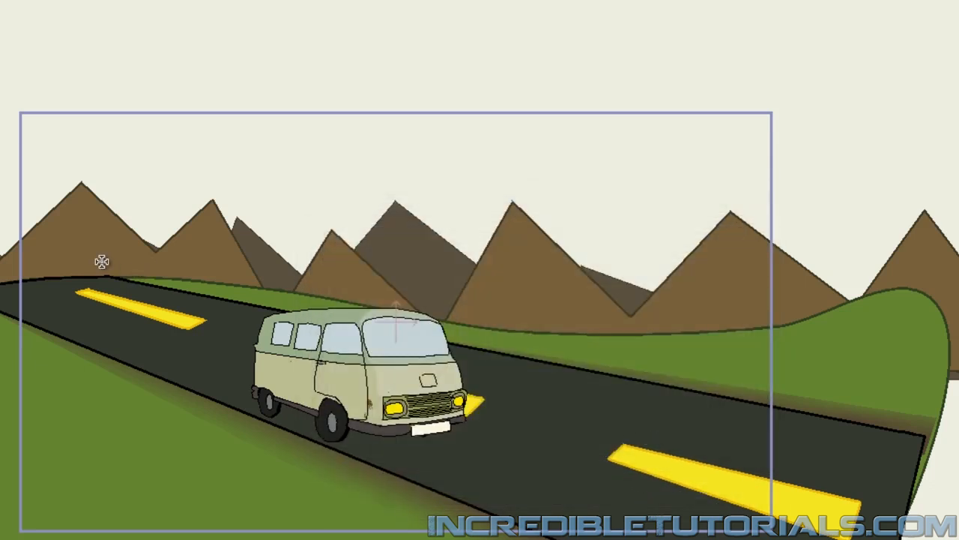
Step: Draw the sky rectangle slightly larger than the camera frame and adjust its gradient to run from orange above to pale near the mountains
drag(15, 109, 775, 533)
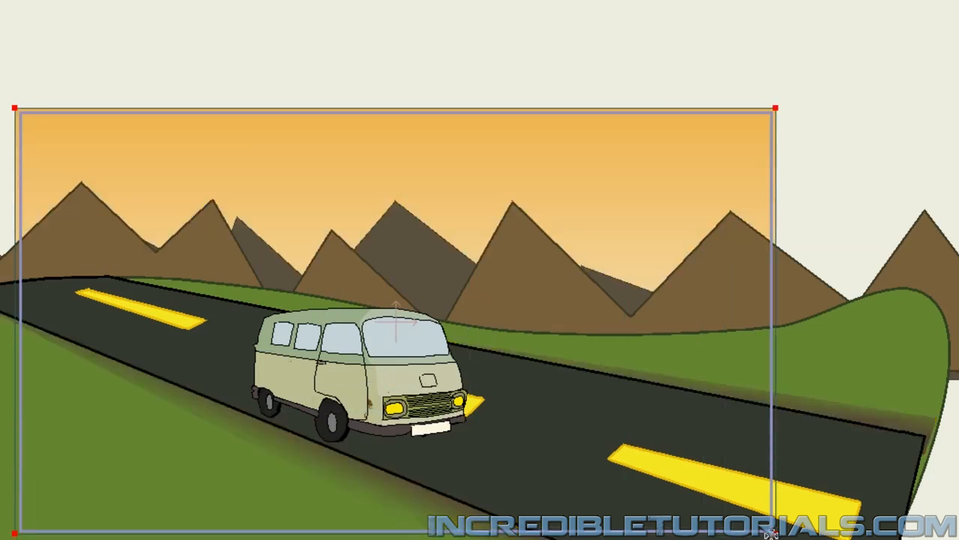
click(396, 321)
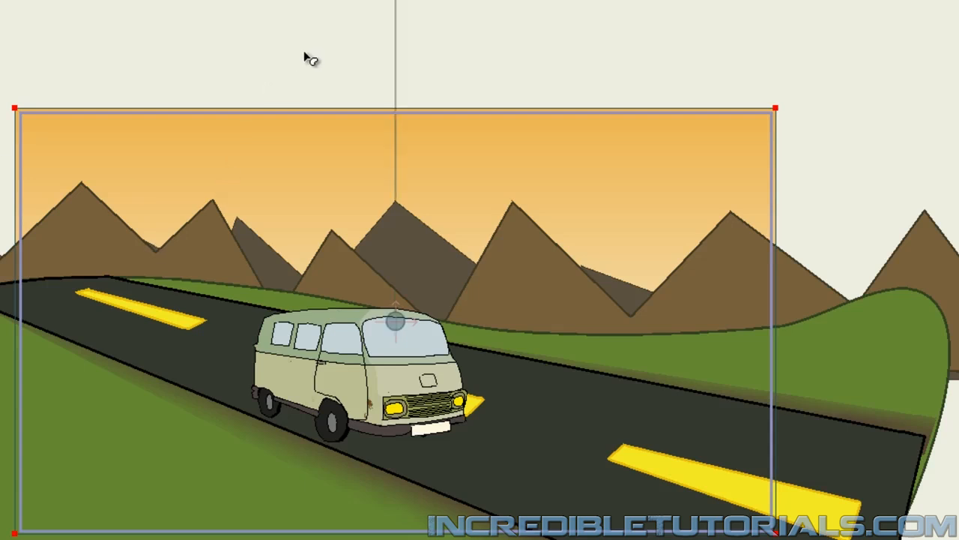
drag(395, 2, 395, 69)
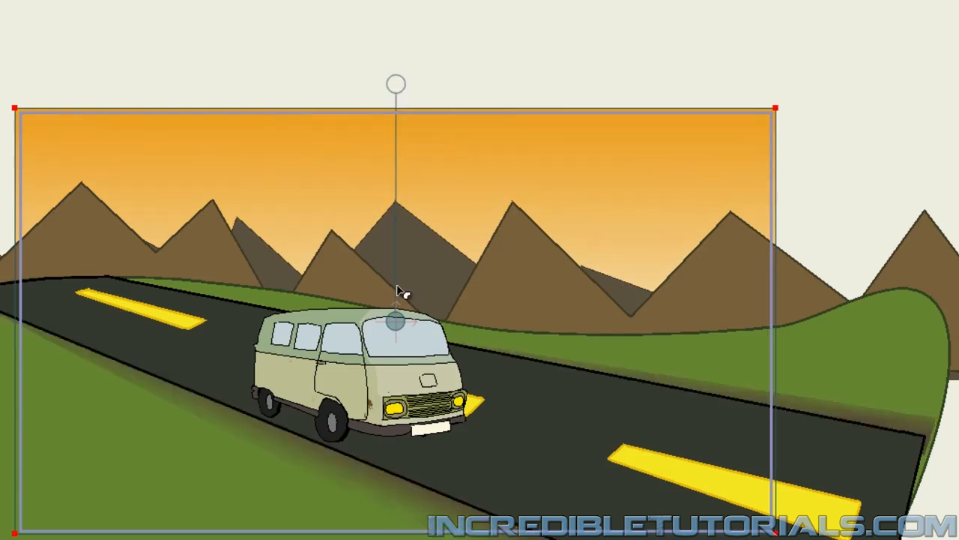
drag(396, 320, 400, 278)
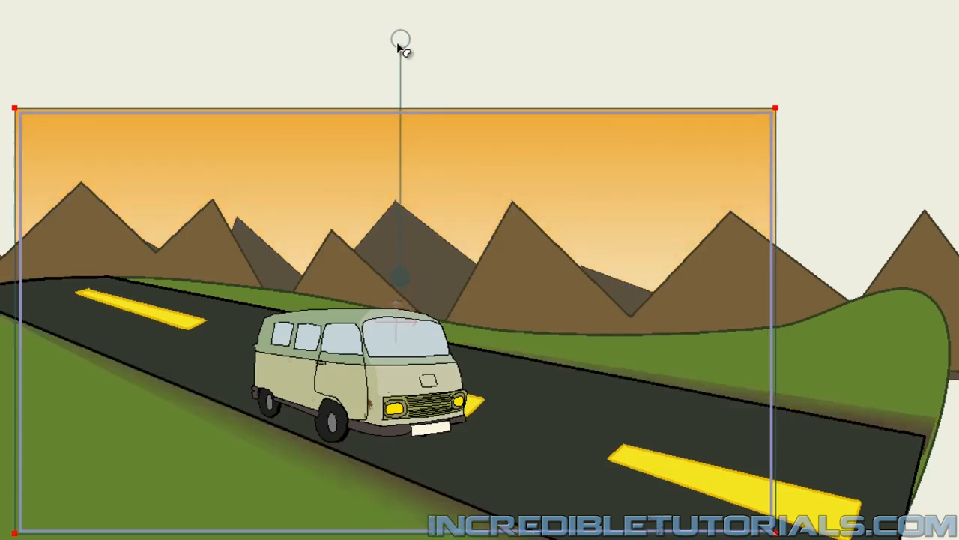
drag(401, 41, 398, 85)
click(1, 62)
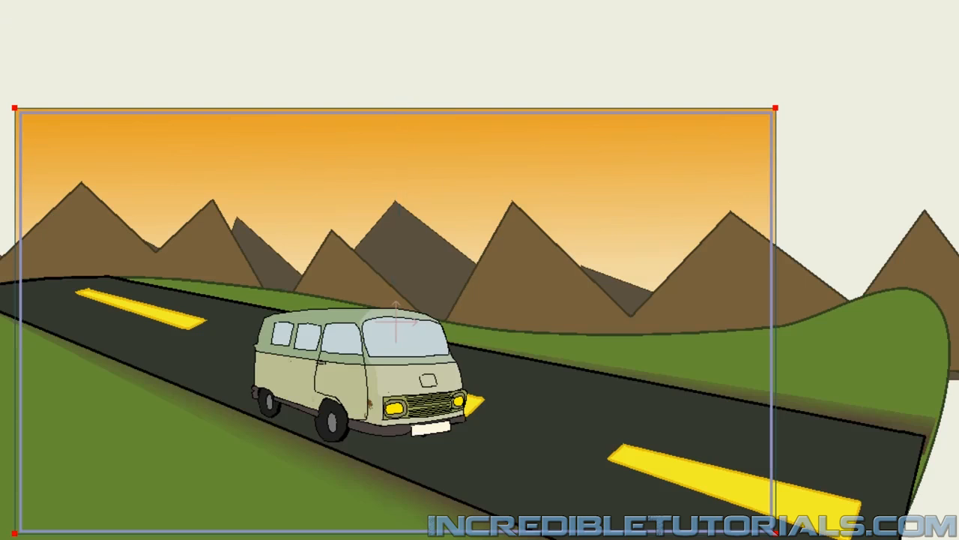
click(3, 51)
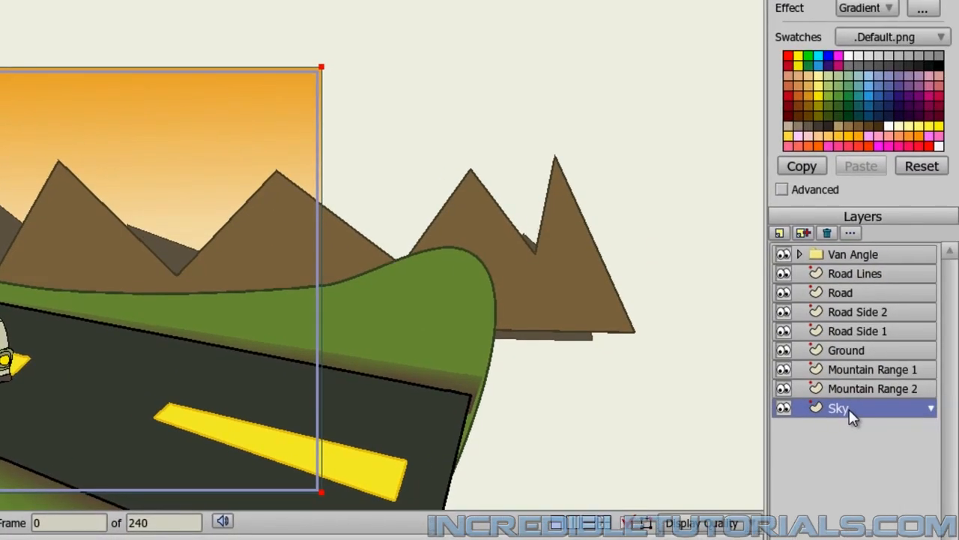
Step: Make the Sky layer immune to camera movements
double_click(849, 409)
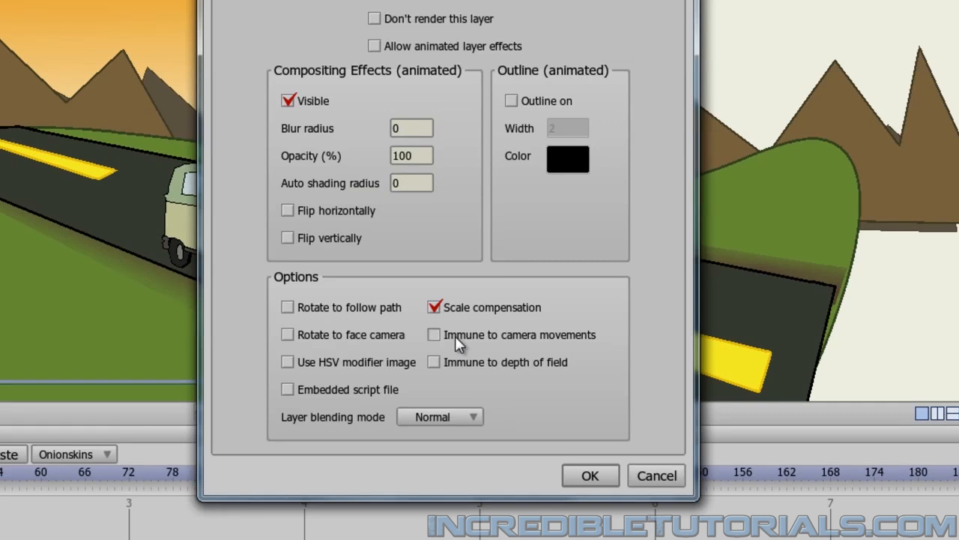
click(455, 336)
click(586, 477)
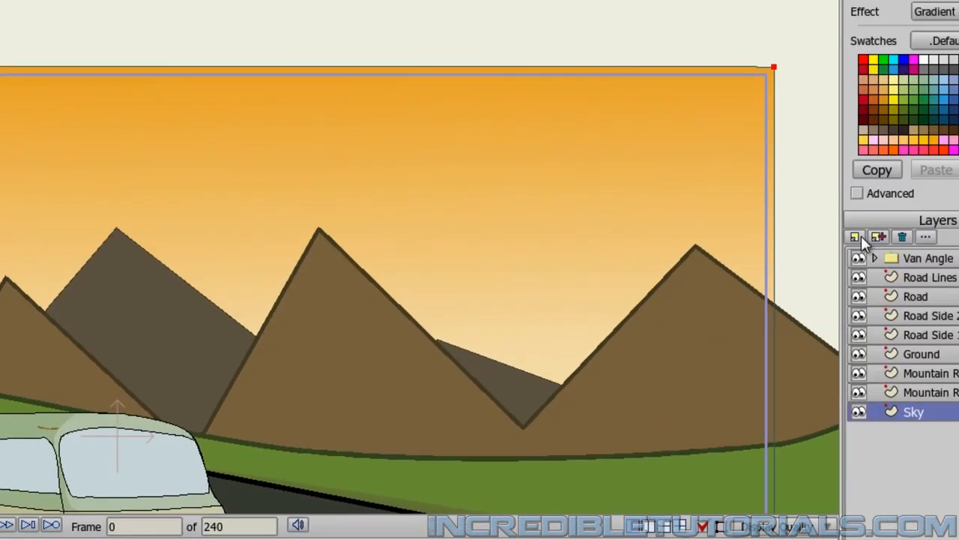
Step: Add a vector layer named Clouds directly above the Sky layer
click(780, 242)
click(793, 255)
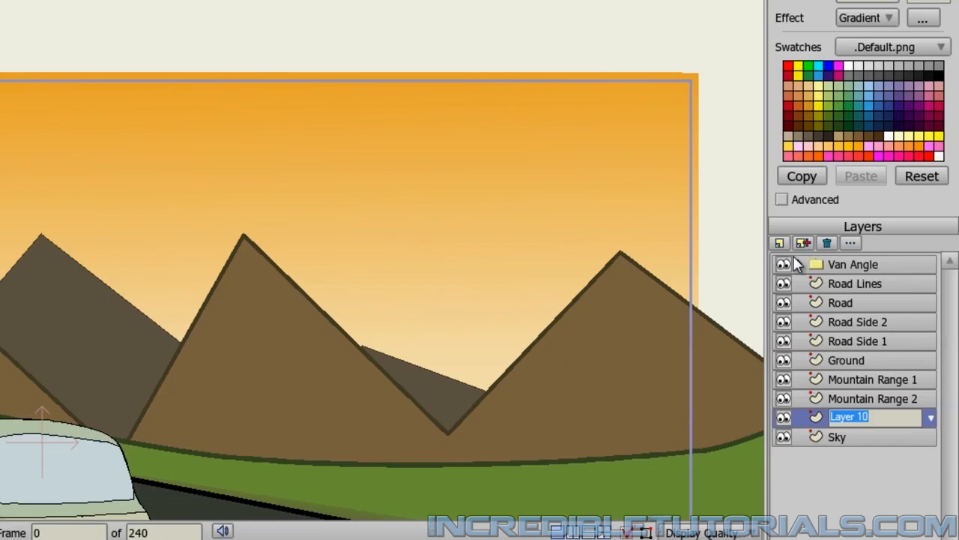
text(Clouds)
key(Return)
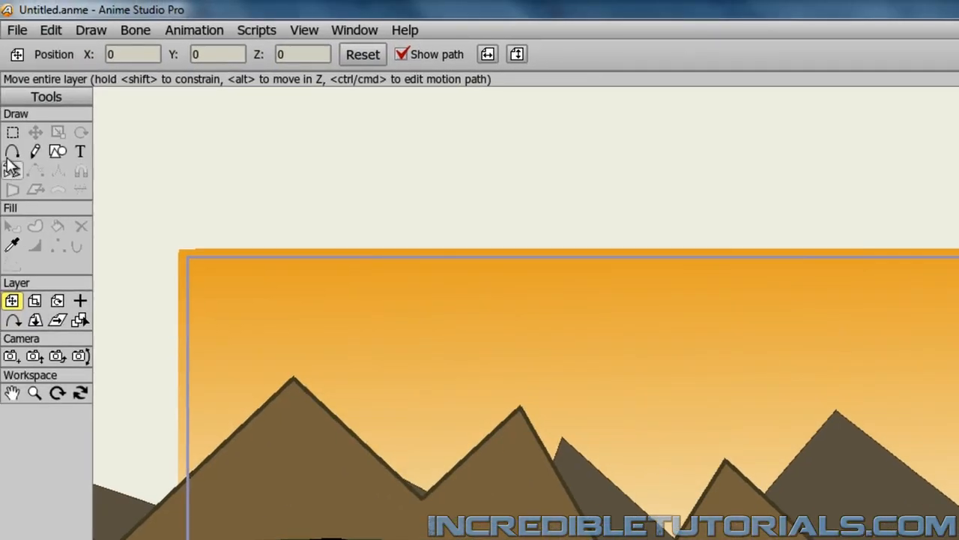
Step: Activate the Add Point tool, reset the style effect to plain, and set the stroke colour to golden yellow E9C001
click(12, 152)
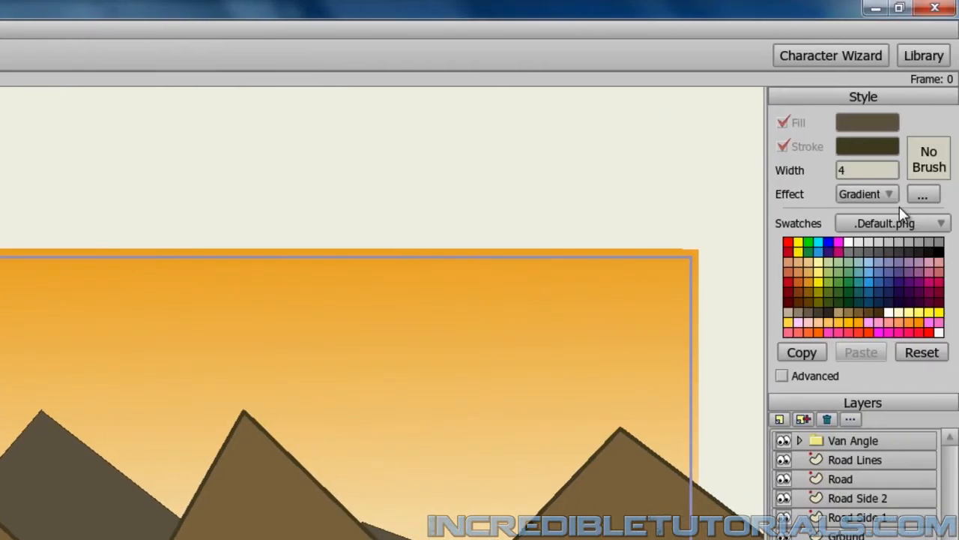
click(882, 195)
click(888, 206)
click(858, 147)
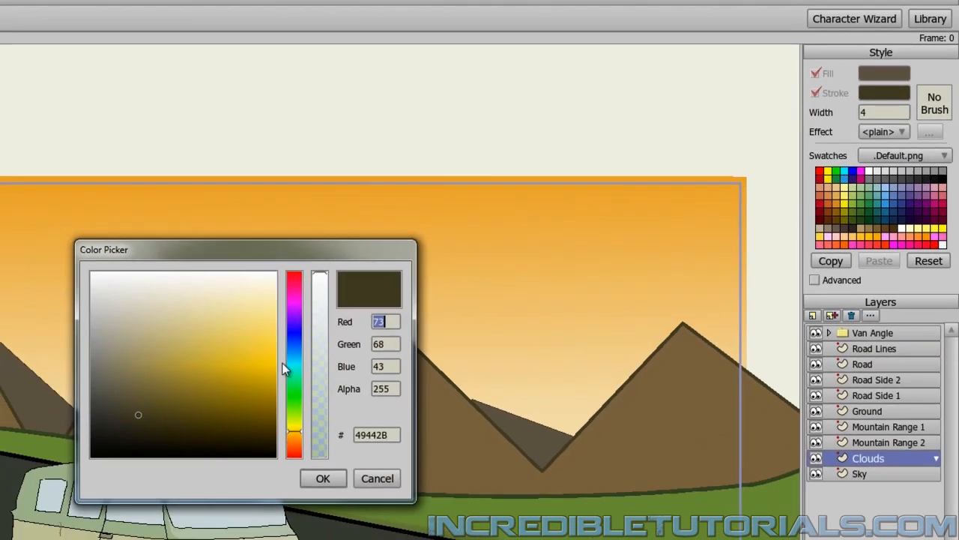
mouse_move(255, 358)
mouse_down()
mouse_move(267, 356)
mouse_move(276, 371)
mouse_up()
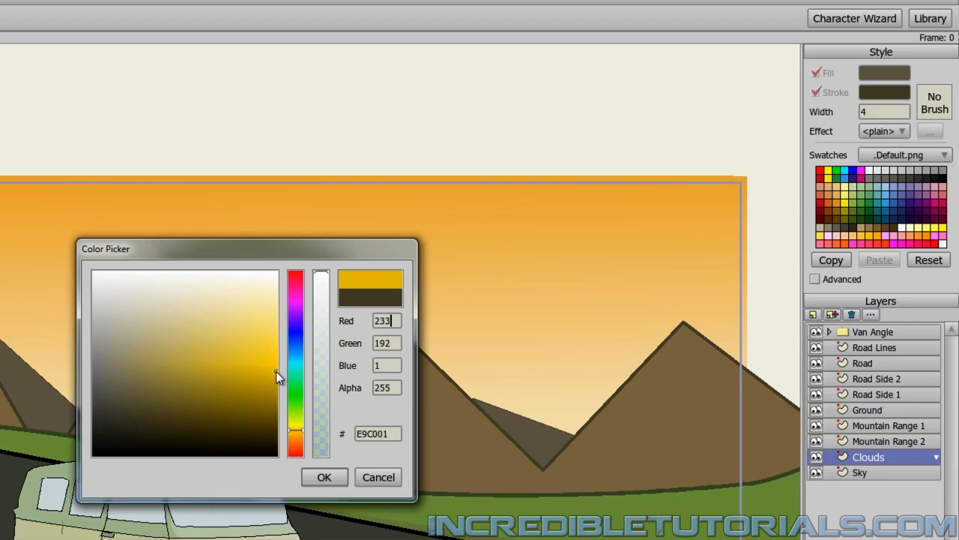
click(327, 476)
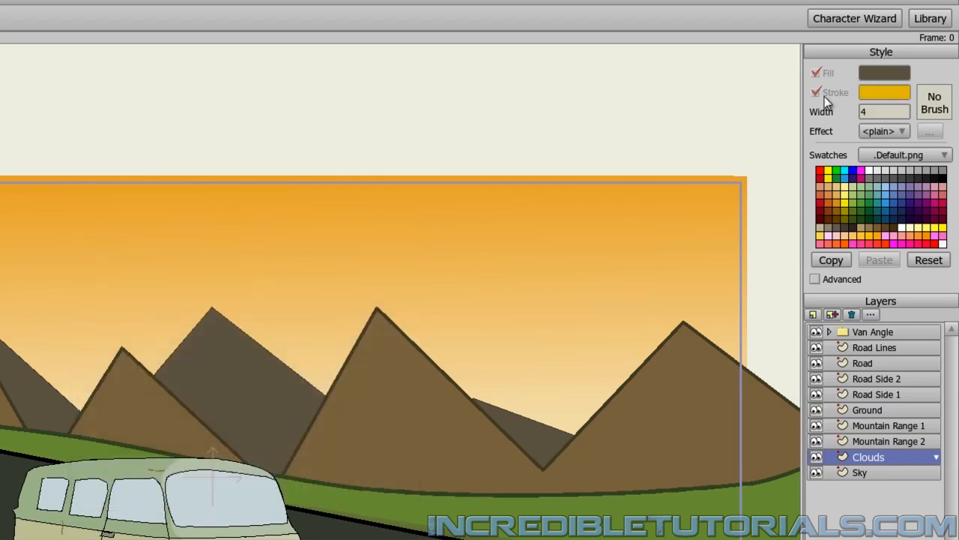
Step: Set the fill colour for the clouds to bright yellow F1F822
click(884, 72)
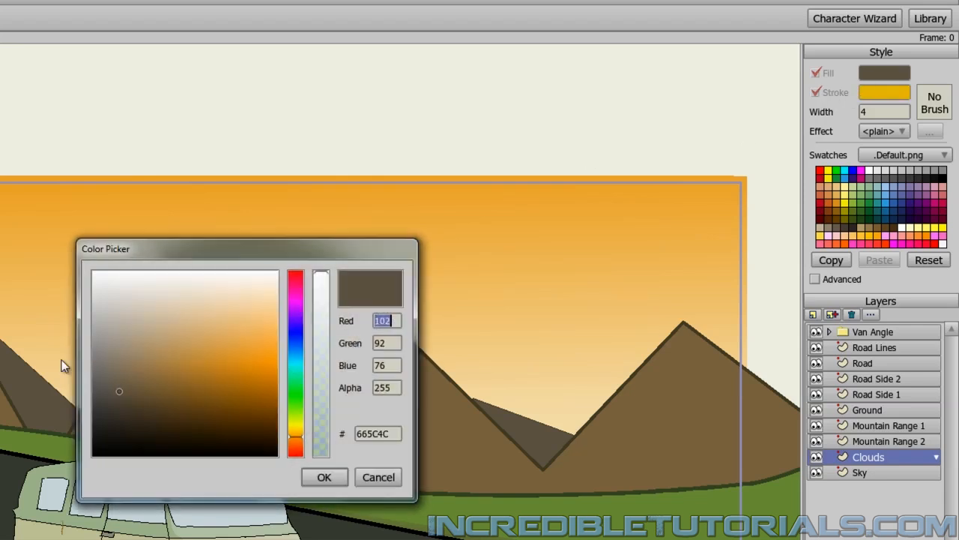
click(299, 425)
mouse_move(253, 363)
mouse_down()
mouse_move(266, 358)
mouse_move(266, 367)
mouse_move(266, 353)
mouse_up()
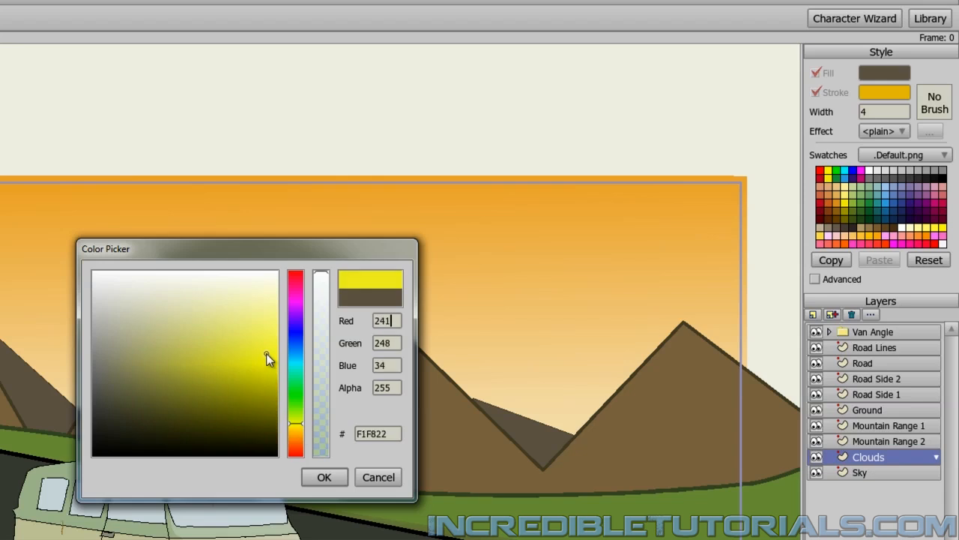
click(320, 475)
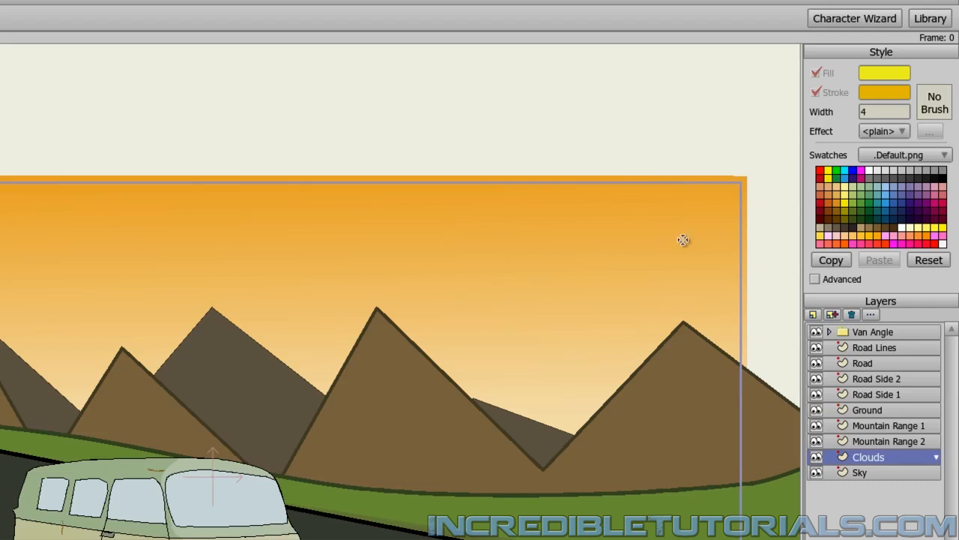
Step: Draw three wavy closed cloud shapes: one high on the right, one behind the mountain peaks, and one high on the left
mouse_move(687, 238)
mouse_down()
mouse_move(651, 220)
mouse_move(401, 213)
mouse_move(378, 236)
mouse_move(413, 273)
mouse_move(470, 260)
mouse_move(541, 285)
mouse_move(602, 263)
mouse_move(670, 278)
mouse_move(717, 270)
mouse_move(728, 247)
mouse_move(690, 237)
mouse_up()
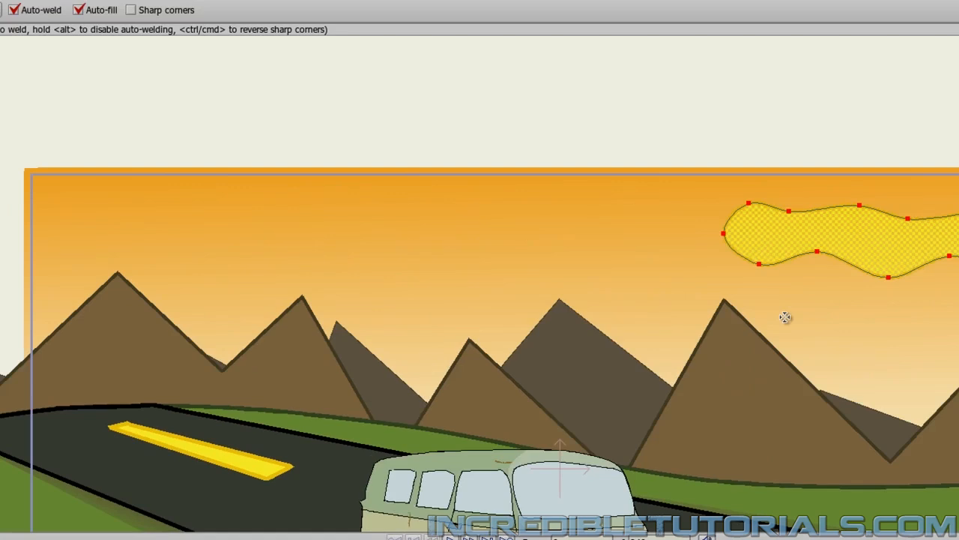
mouse_move(783, 334)
mouse_down()
mouse_move(636, 329)
mouse_move(556, 343)
mouse_move(525, 314)
mouse_move(455, 317)
mouse_move(451, 334)
mouse_move(373, 317)
mouse_move(358, 355)
mouse_move(393, 370)
mouse_move(472, 349)
mouse_move(505, 371)
mouse_move(591, 350)
mouse_move(597, 361)
mouse_move(665, 391)
mouse_move(712, 374)
mouse_move(806, 405)
mouse_move(850, 364)
mouse_move(783, 335)
mouse_up()
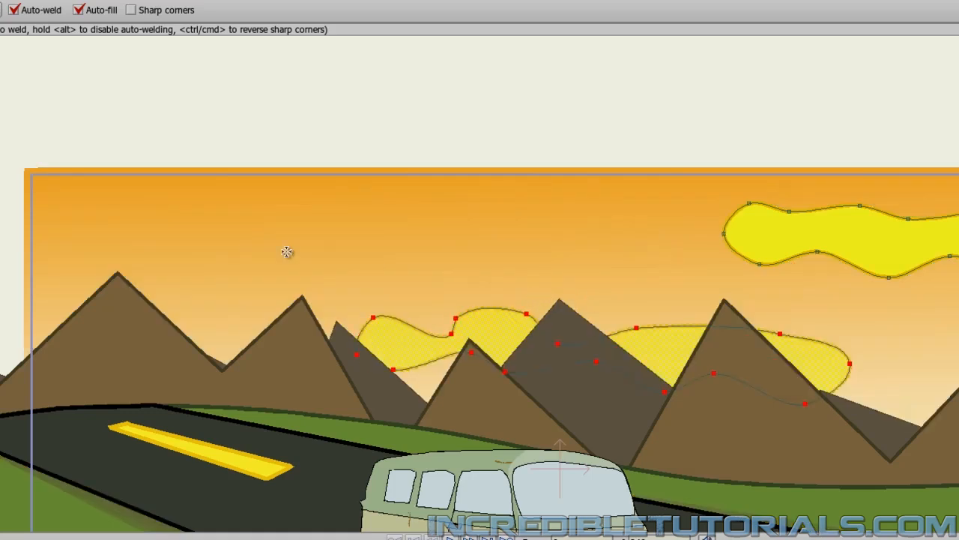
mouse_move(274, 239)
mouse_down()
mouse_move(236, 218)
mouse_move(165, 222)
mouse_move(115, 205)
mouse_move(60, 217)
mouse_move(37, 238)
mouse_move(64, 267)
mouse_move(110, 249)
mouse_move(151, 274)
mouse_move(195, 256)
mouse_move(270, 284)
mouse_move(290, 267)
mouse_move(350, 268)
mouse_move(335, 239)
mouse_move(282, 235)
mouse_move(310, 242)
mouse_move(278, 220)
mouse_up()
key(t)
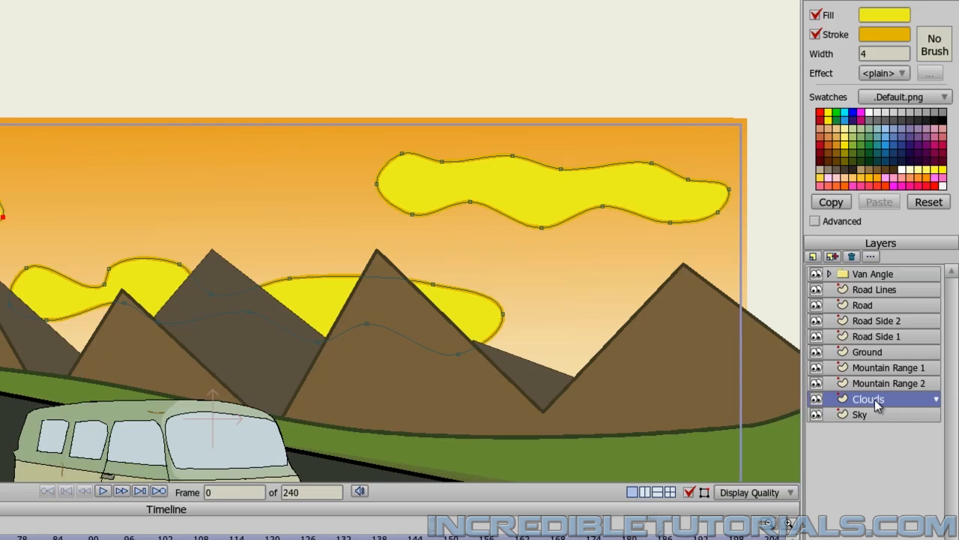
Step: Set the Clouds layer's opacity to 75% and blur radius to 20, and render a preview of the frame
double_click(875, 399)
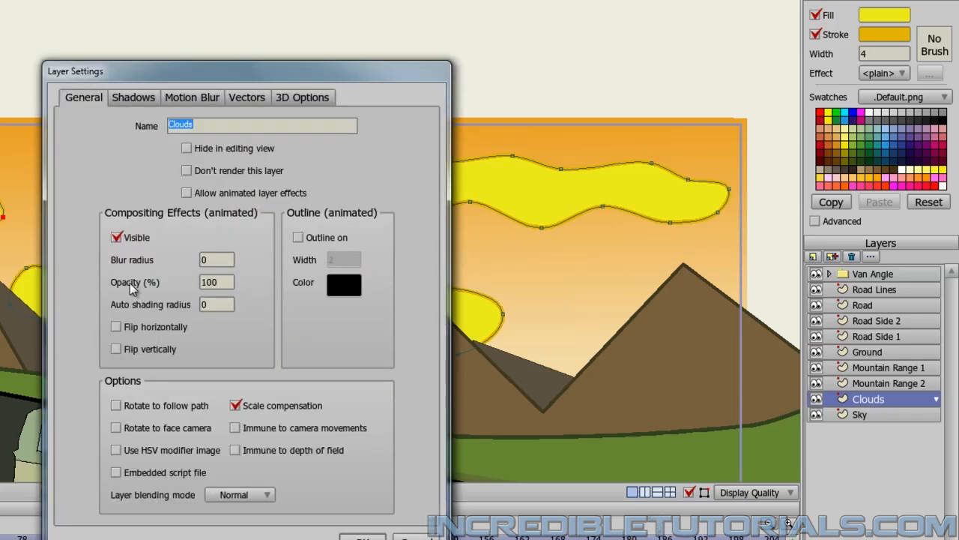
drag(224, 283, 172, 292)
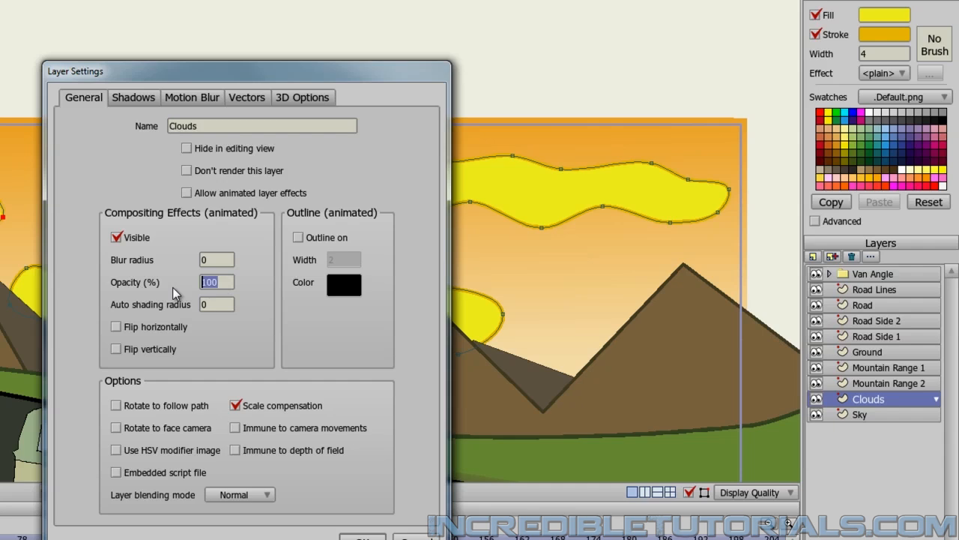
text(75)
drag(225, 260, 155, 265)
text(20)
click(363, 537)
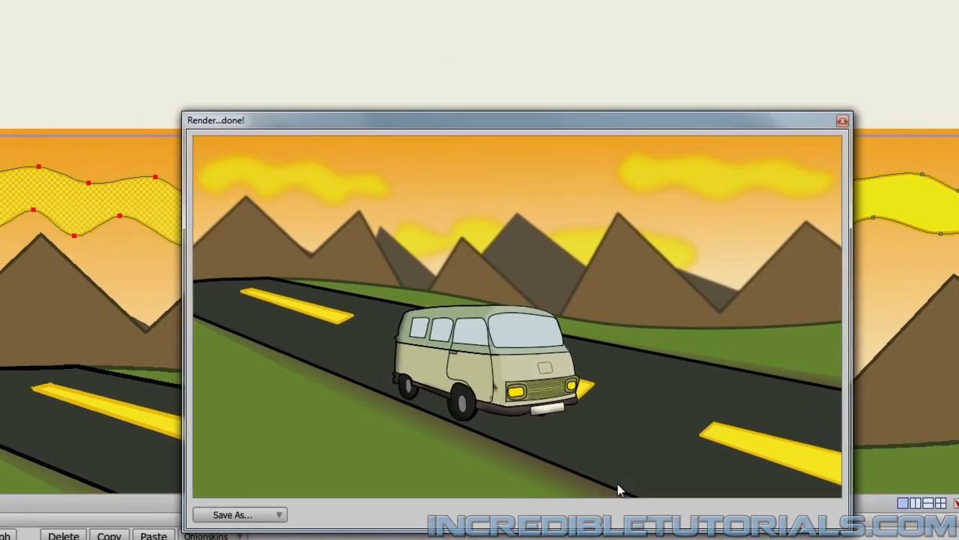
click(843, 121)
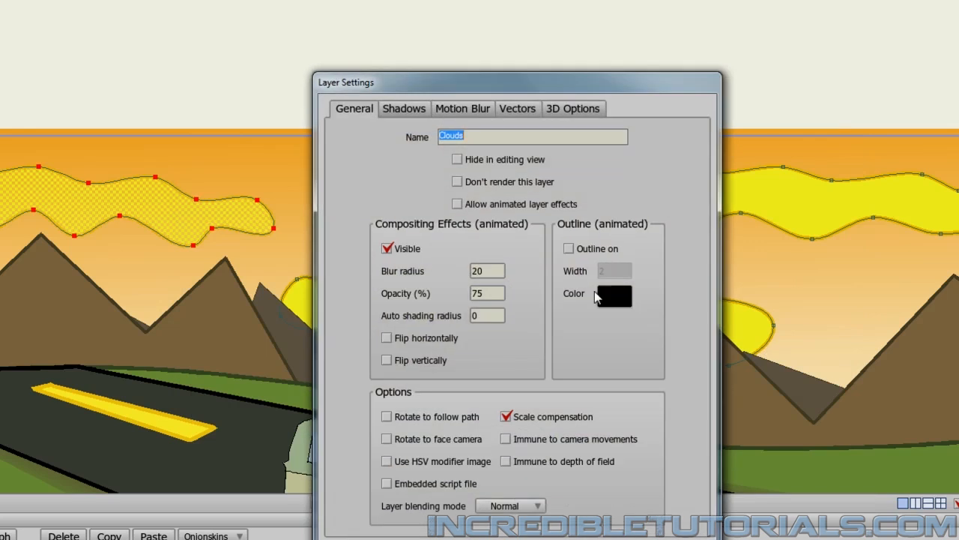
Step: Set the Clouds layer's blur radius to 13 and opacity to 50%, and render a preview
drag(486, 272, 451, 275)
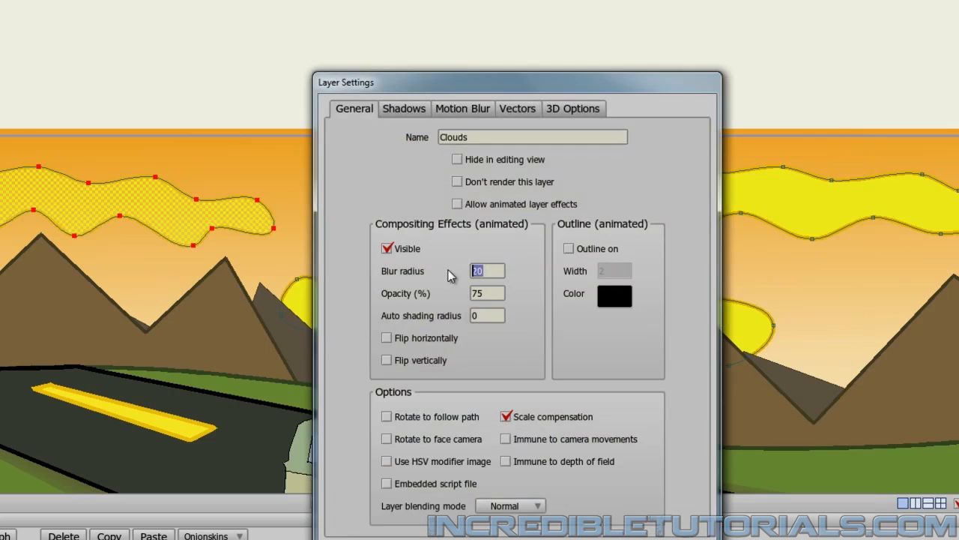
text(13)
drag(509, 295, 463, 298)
text(50)
key(Return)
key(ctrl+r)
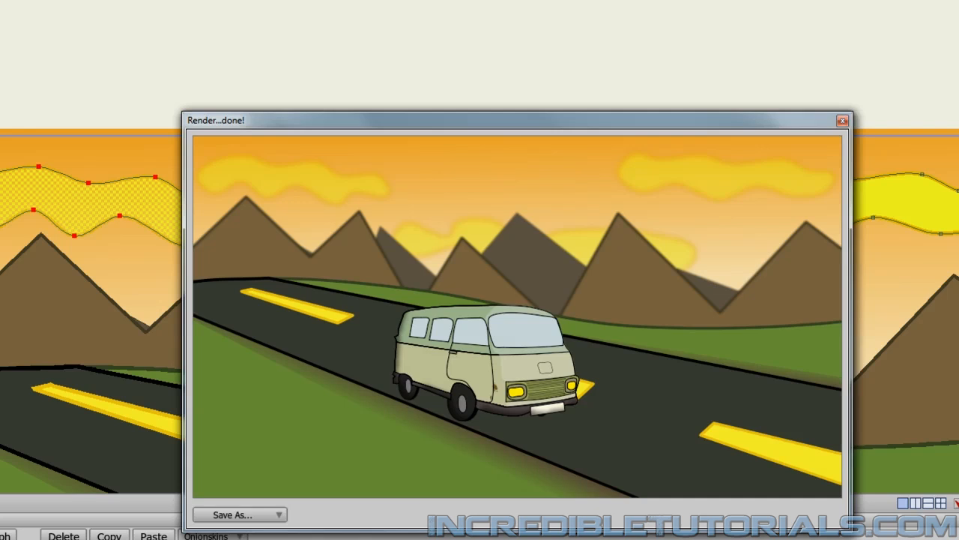
click(842, 121)
Step: Change the project dimensions to the HDV/HDTV 720p preset in the project settings
scroll(760, 129, down, 3)
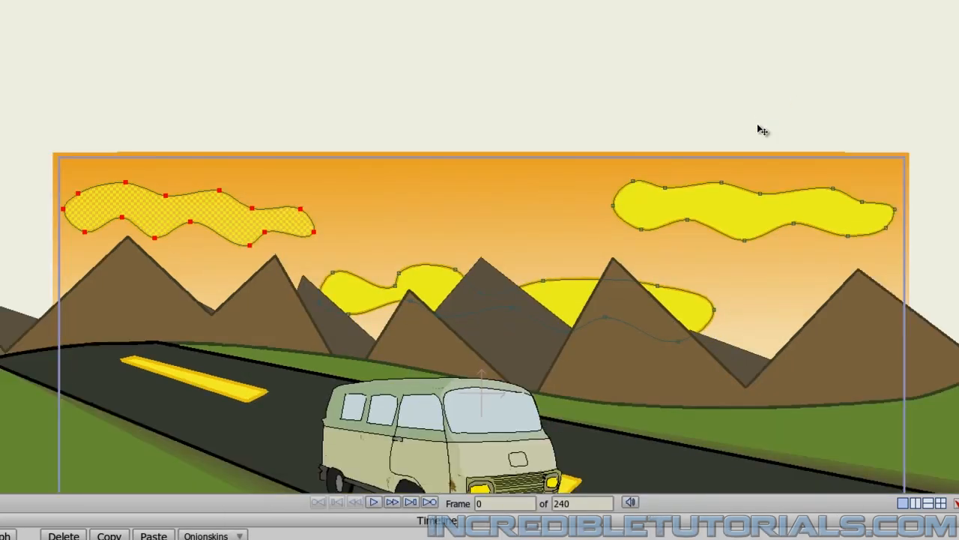
scroll(762, 120, down, 2)
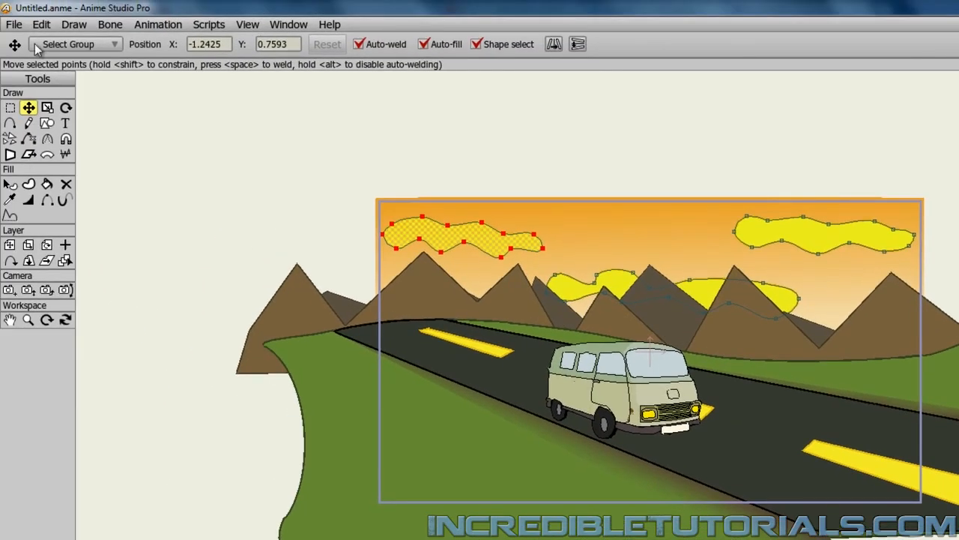
click(14, 24)
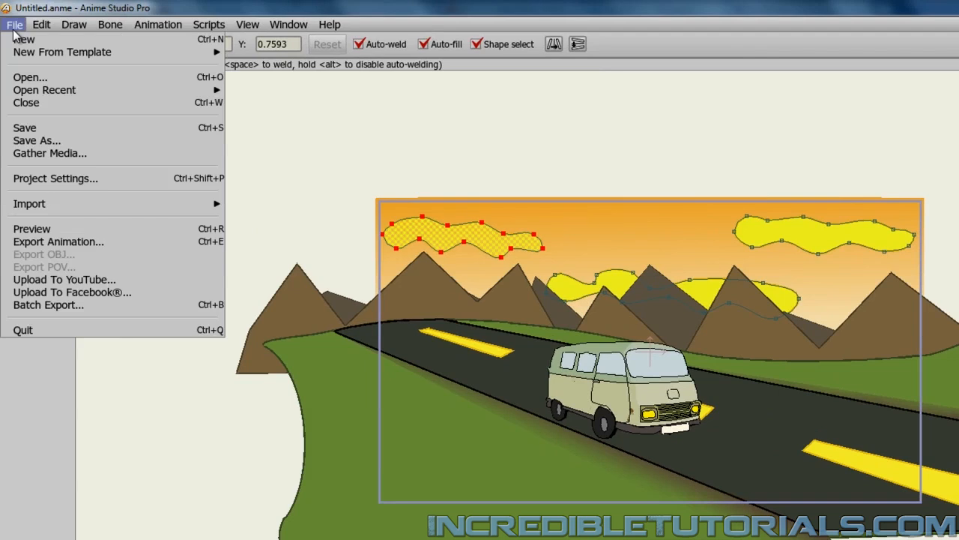
click(48, 178)
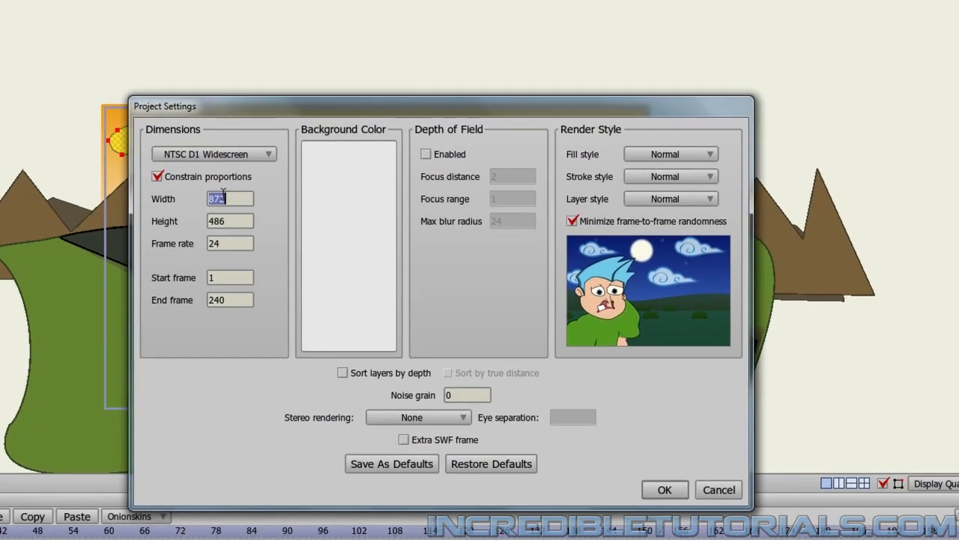
click(266, 156)
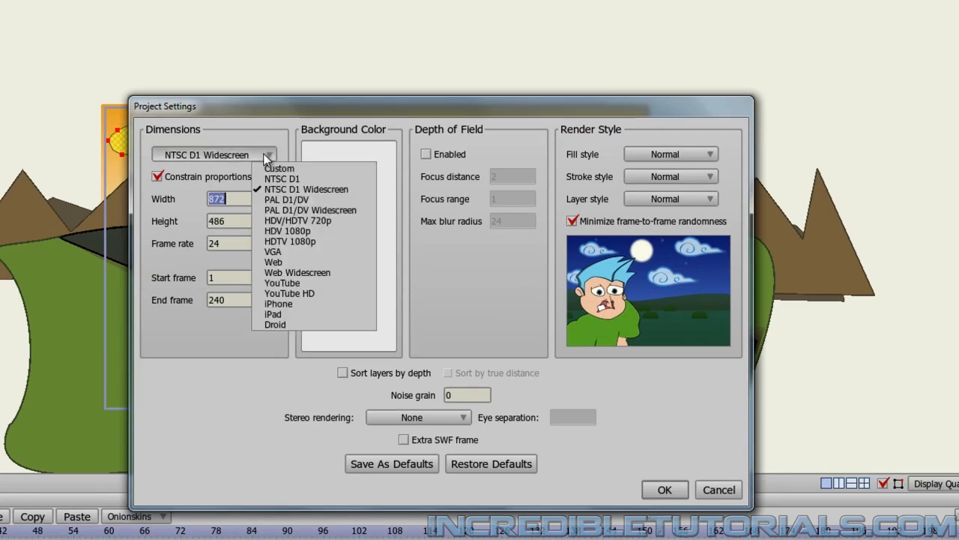
click(286, 222)
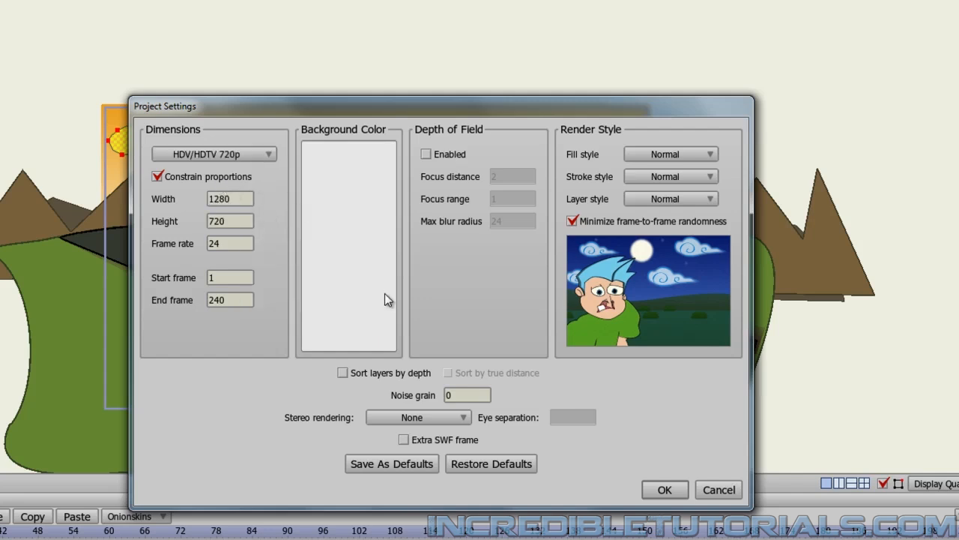
click(660, 489)
Step: Render a preview of the scene at the 720p project size to check the outlines, and close it
scroll(579, 346, down, 4)
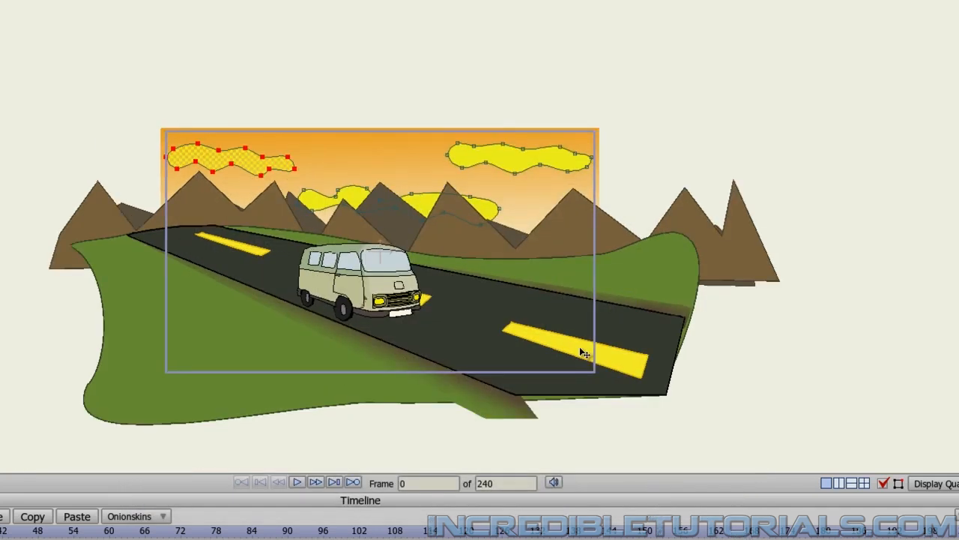
scroll(580, 346, up, 5)
scroll(580, 346, up, 1)
scroll(628, 351, down, 1)
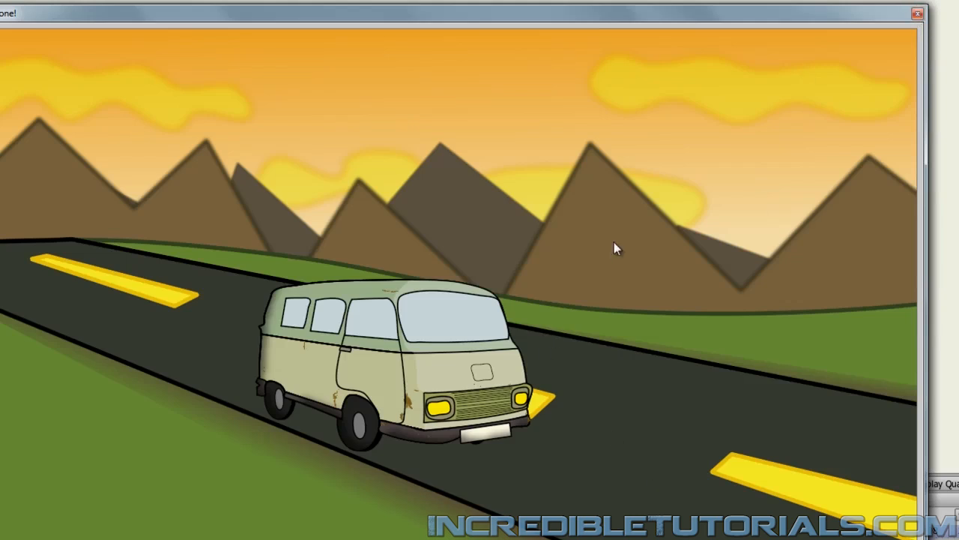
click(917, 13)
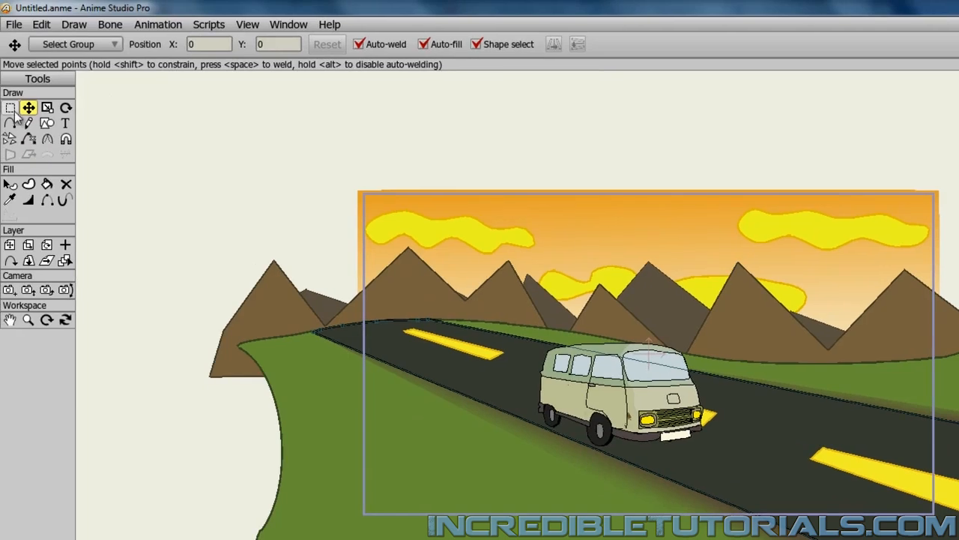
Step: Using the Select Shape tool, set the stroke width of the road shape and the ground shape to 4
click(10, 184)
click(757, 411)
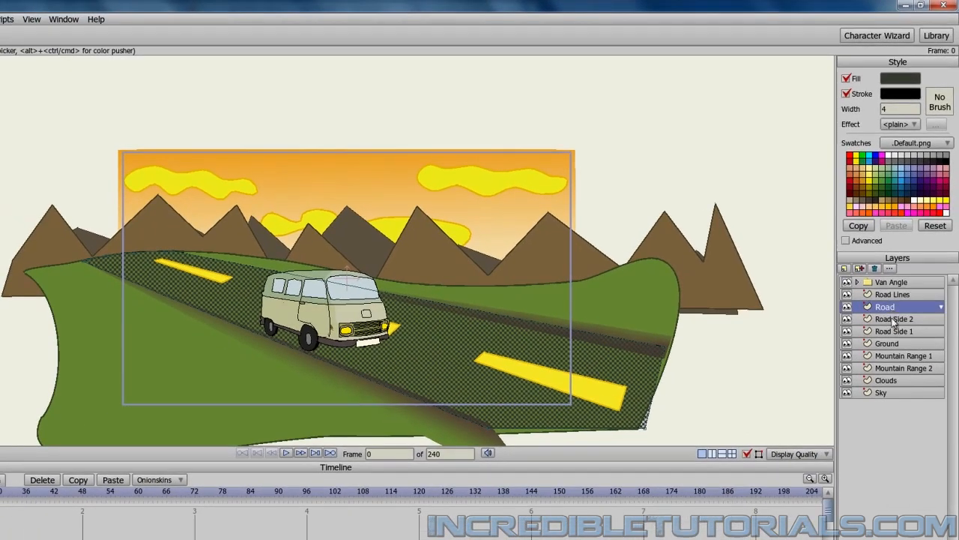
click(893, 319)
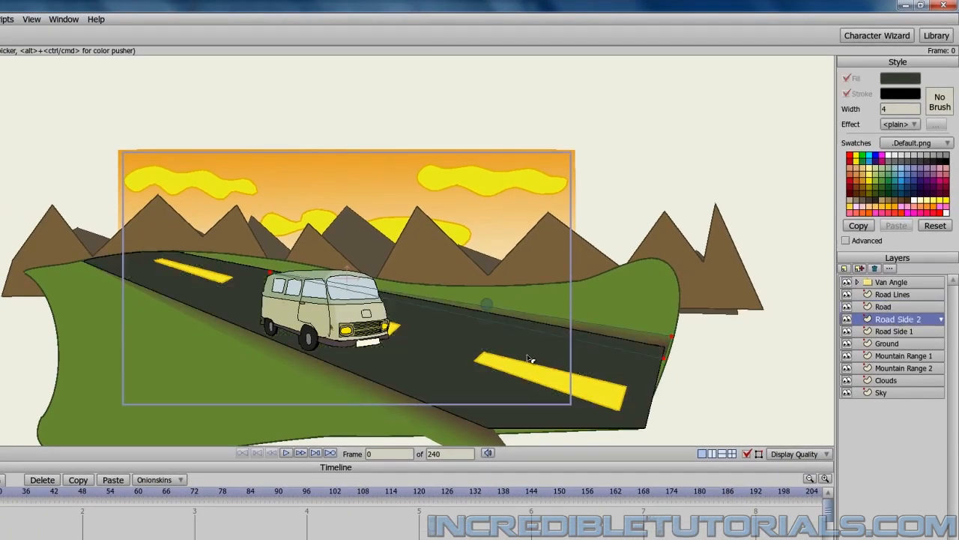
click(892, 343)
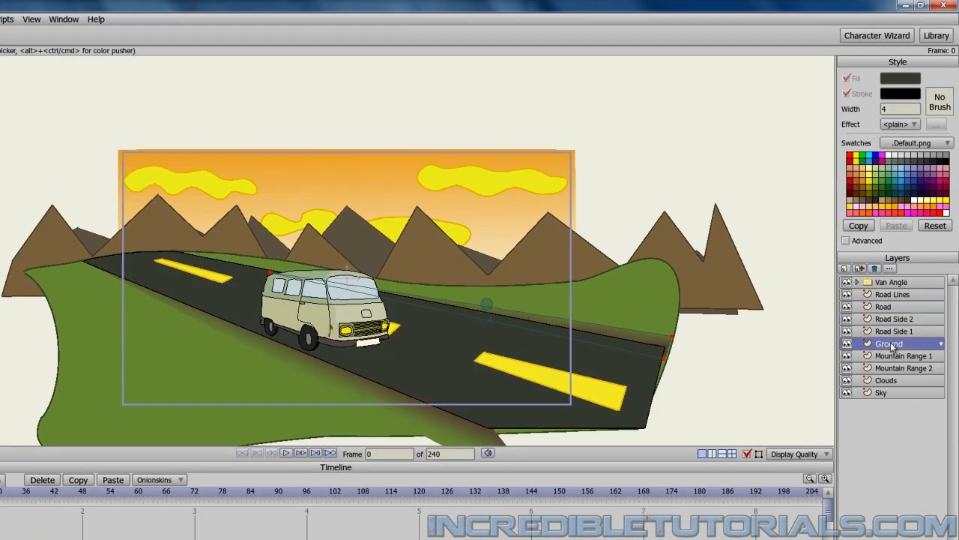
click(882, 109)
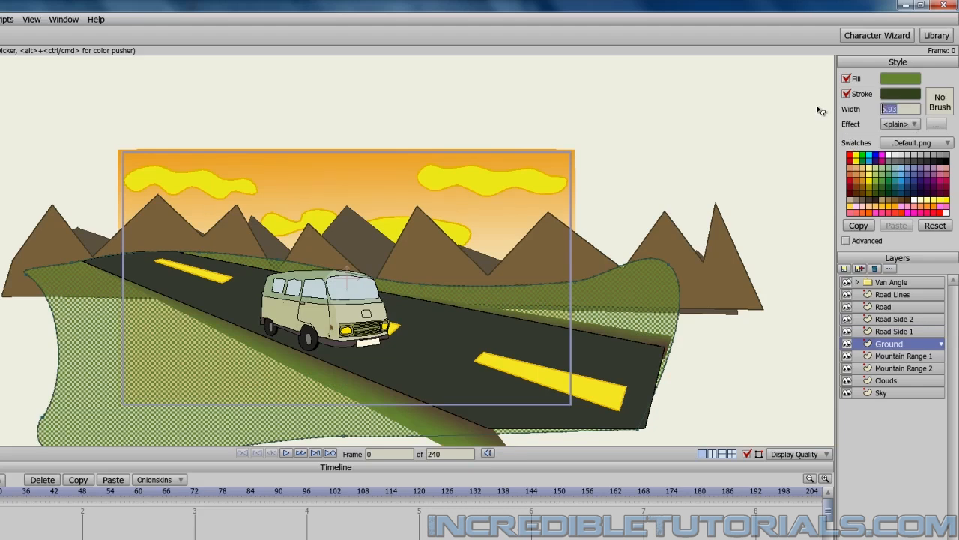
text(4)
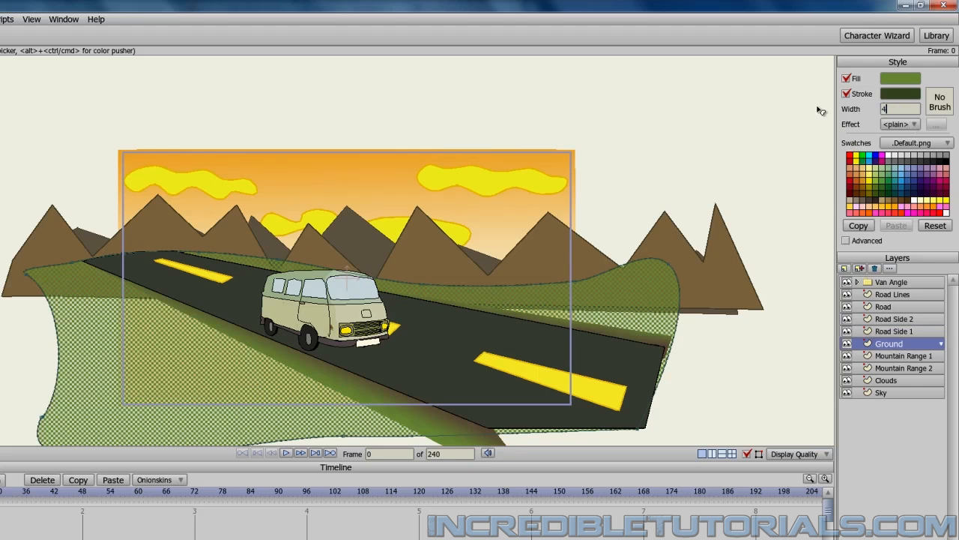
Step: Set the stroke width of the mountain shapes on the Mountain Range 1 and Mountain Range 2 layers to 4
click(886, 357)
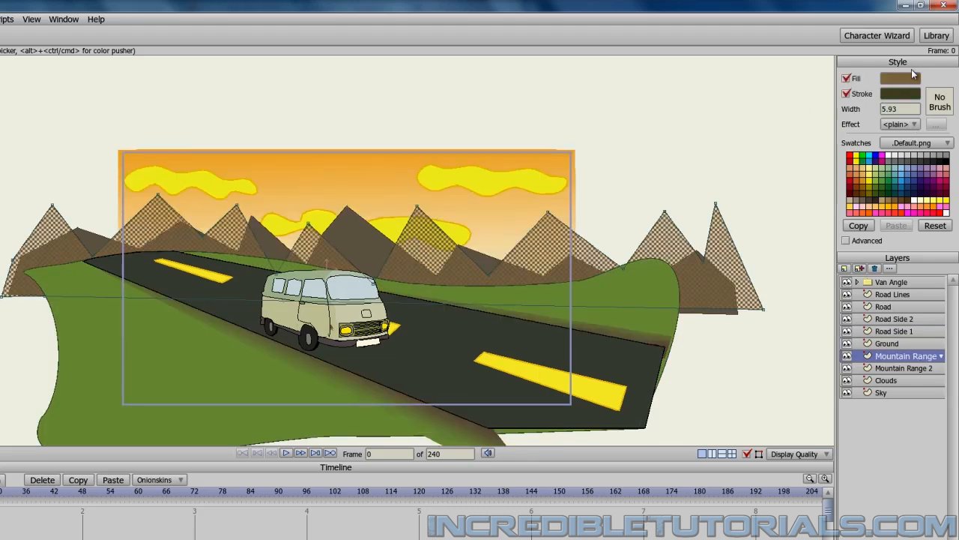
click(924, 371)
click(362, 252)
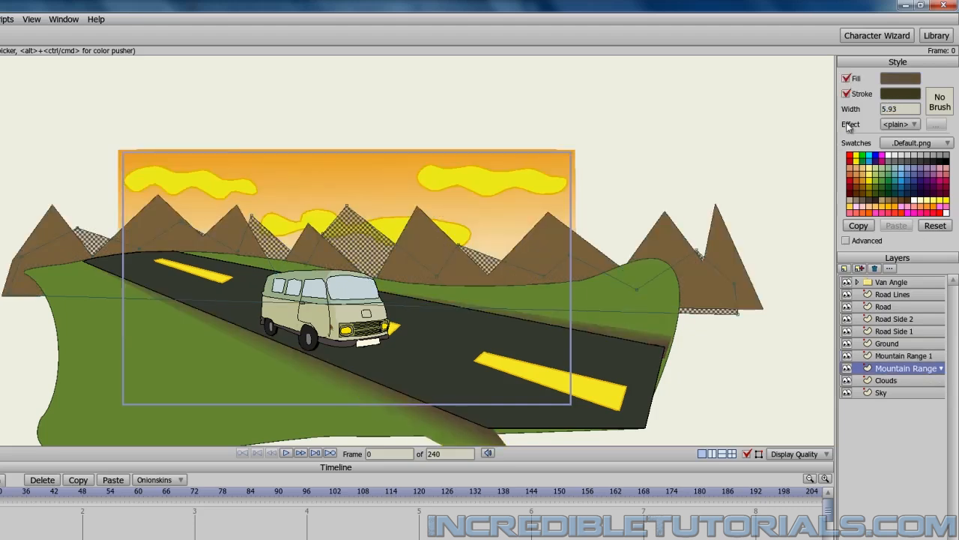
text(4)
Step: Set the stroke width of all three yellow shapes on the Road Lines layer to 4 and render a preview
click(897, 295)
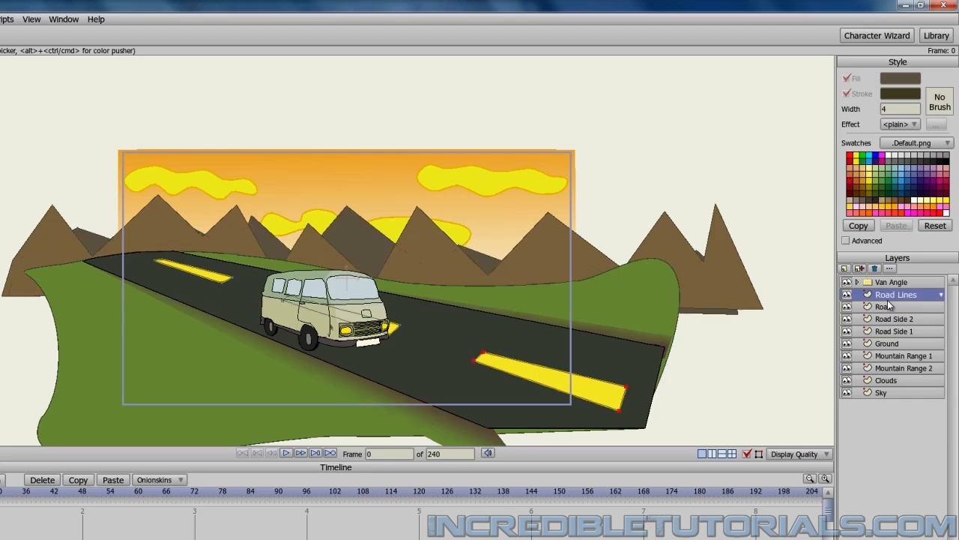
click(528, 368)
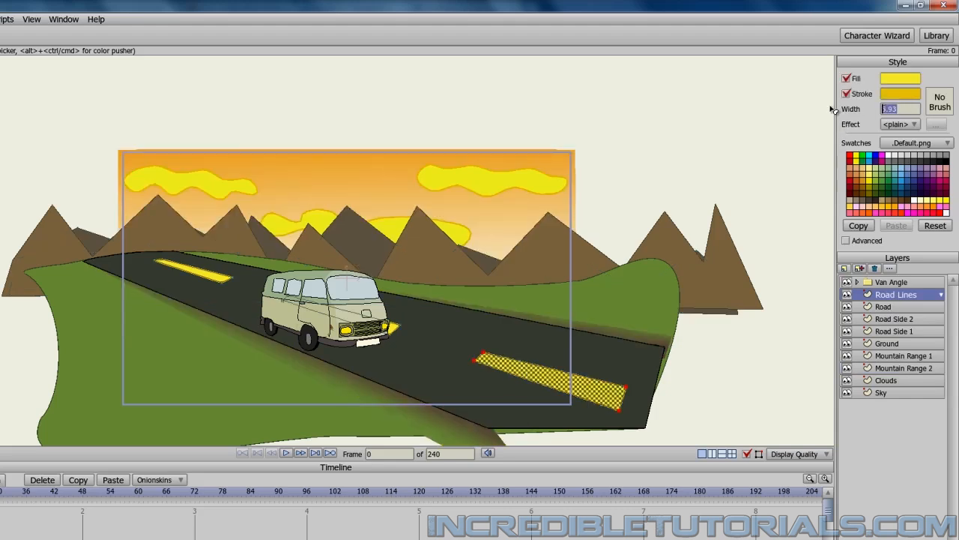
click(391, 328)
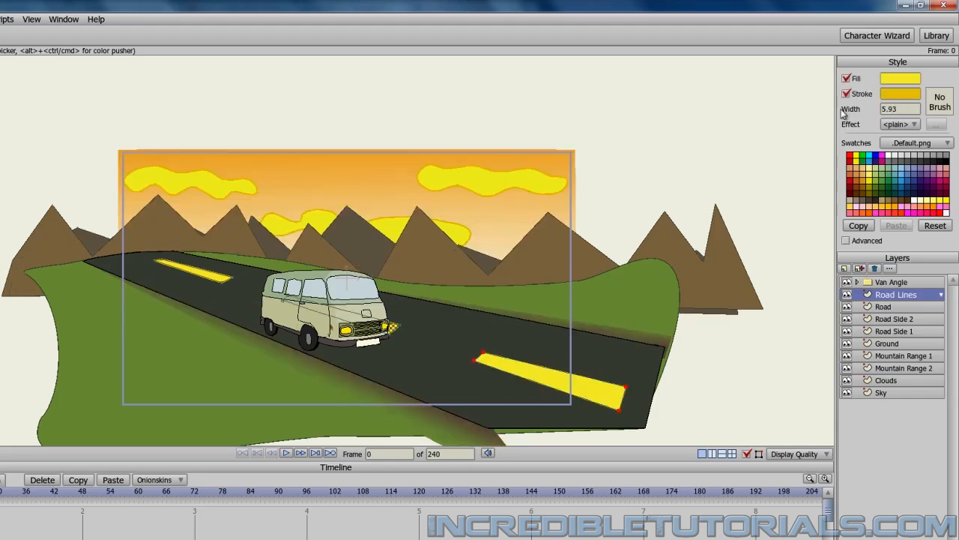
double_click(899, 109)
text(4)
click(223, 278)
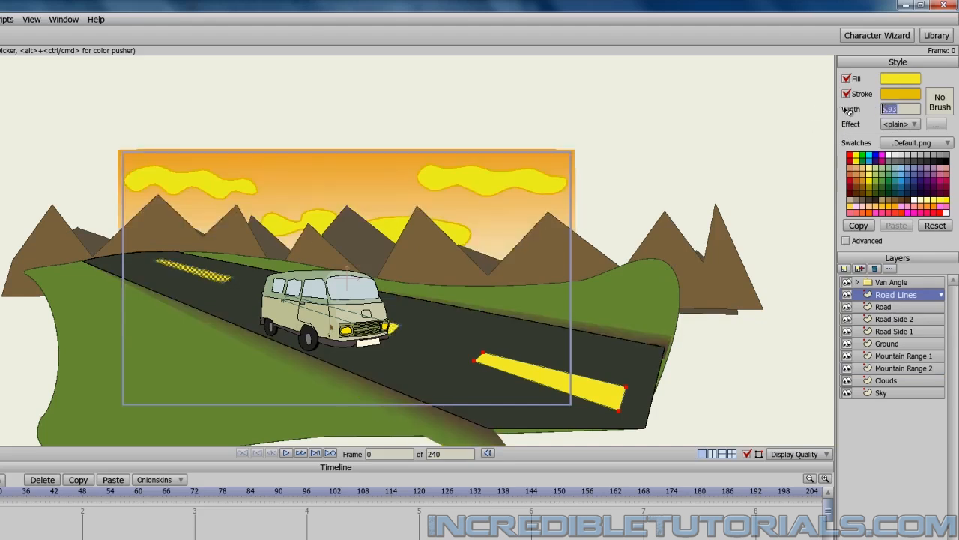
text(4)
key(ctrl+r)
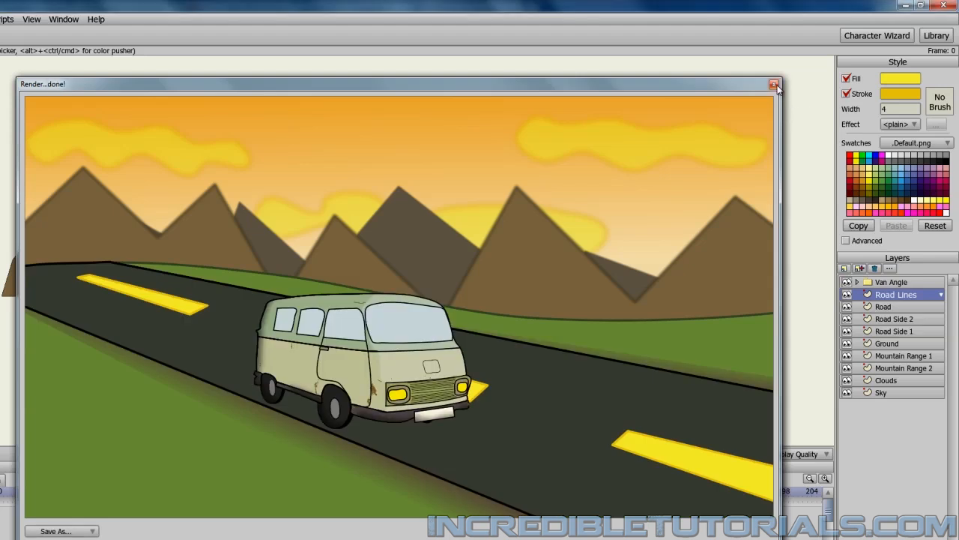
click(775, 86)
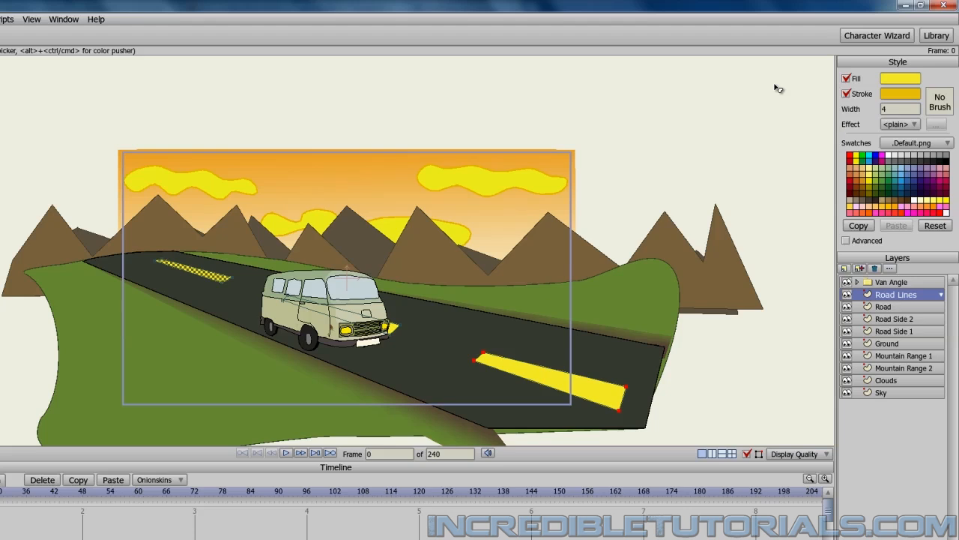